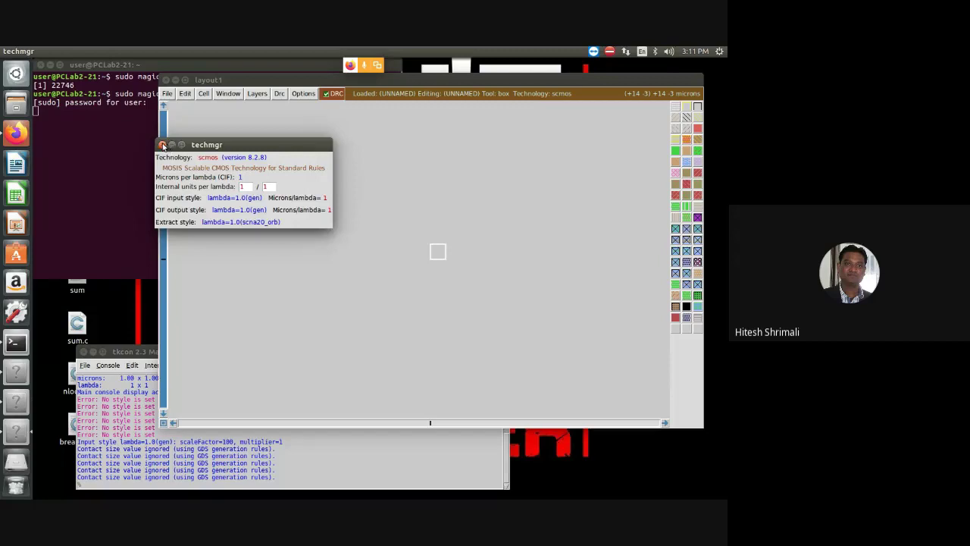
Close the technology manager window and turn on the grid in the layout window.
click(162, 144)
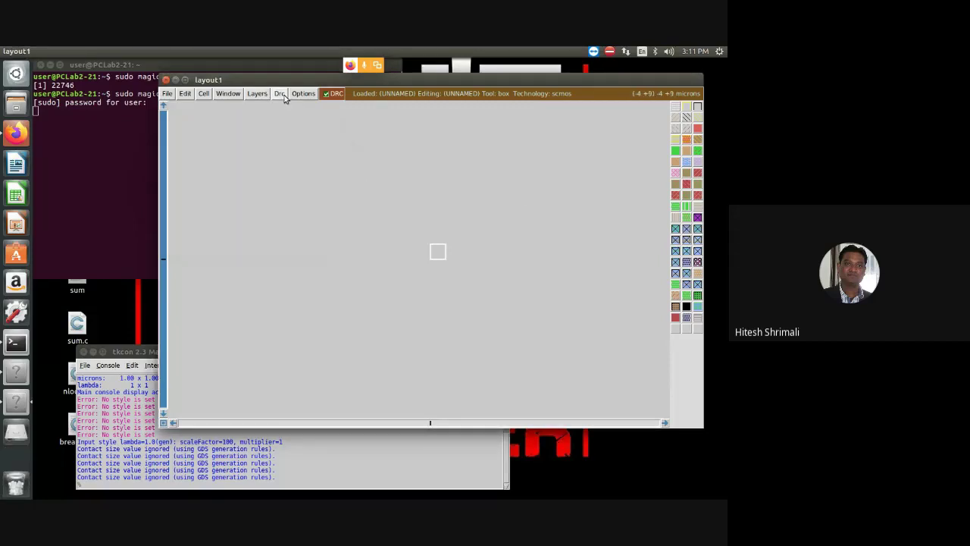
click(303, 93)
click(288, 307)
key(g)
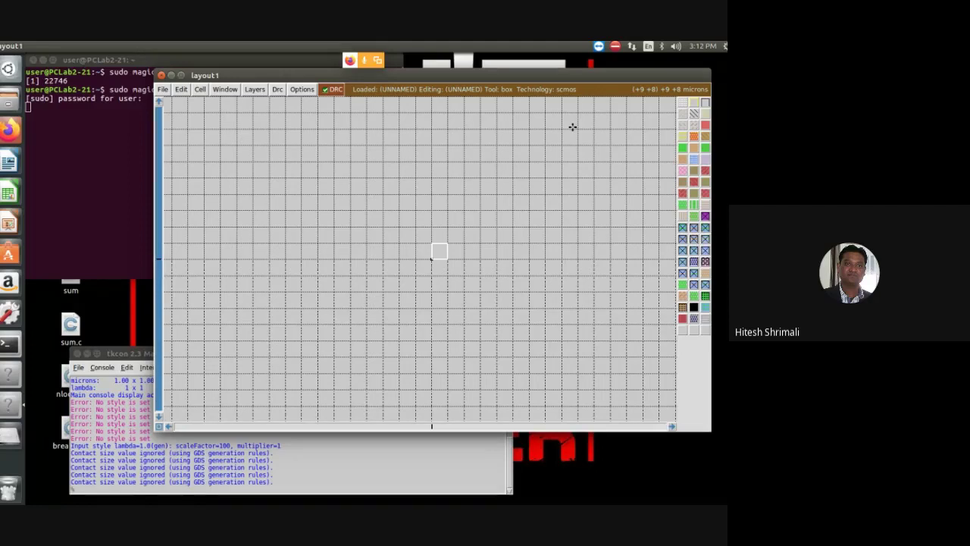
Paint a green n-diffusion rectangle 10 by 4 microns, placed below and around the layout origin.
scroll(385, 335, down, 2)
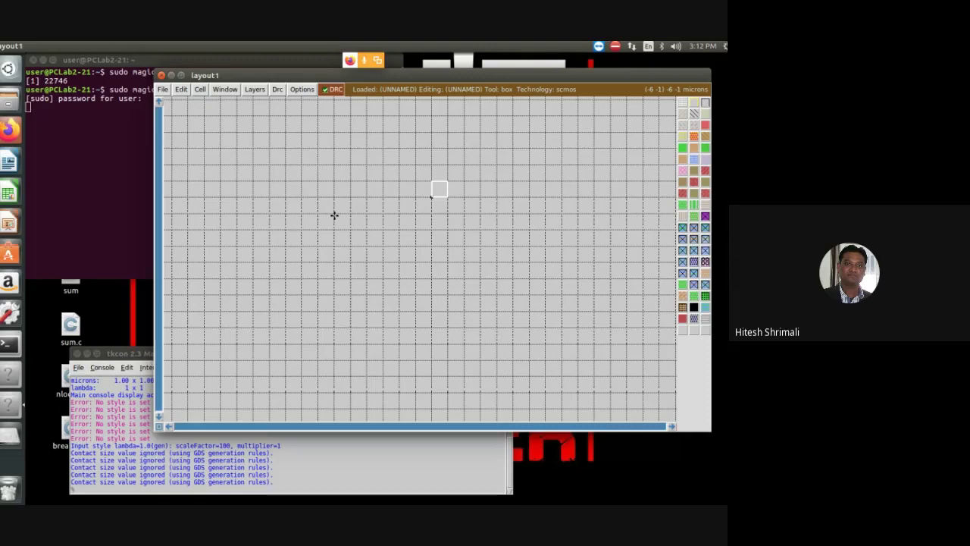
click(334, 215)
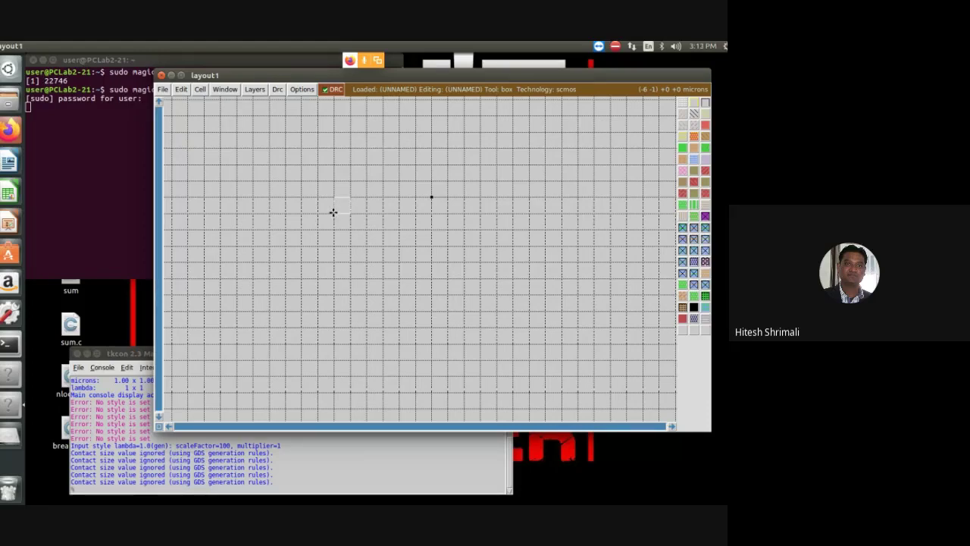
right_click(496, 278)
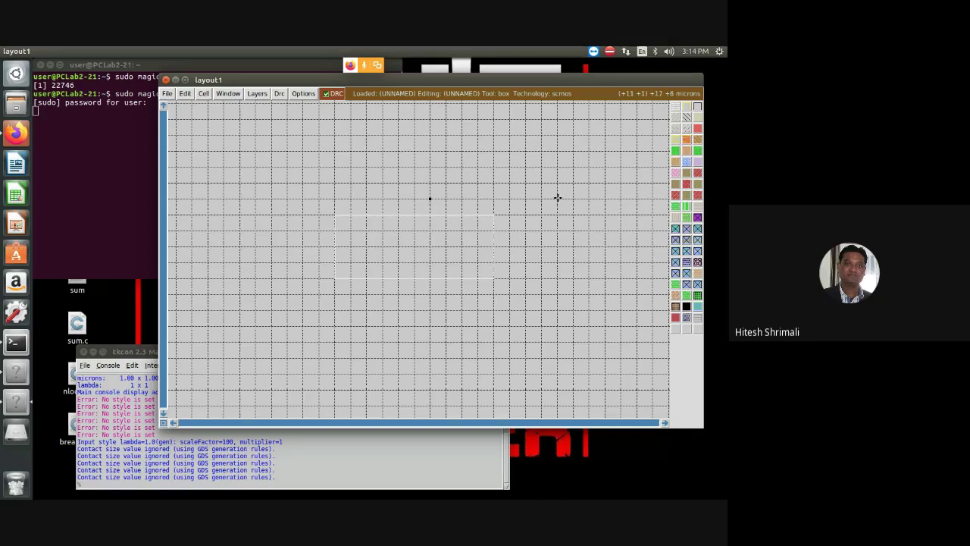
middle_click(675, 154)
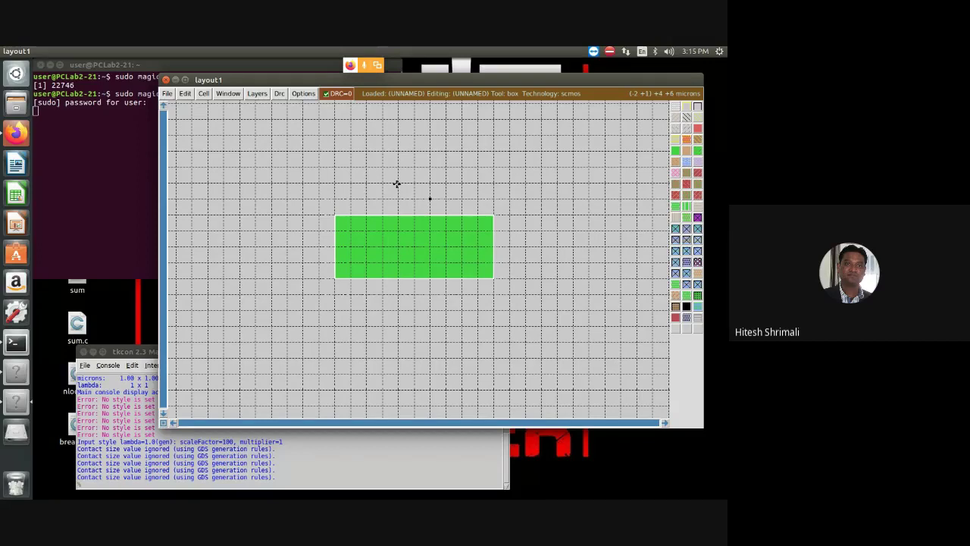
Paint a vertical polysilicon strip 2 by 8 microns across the centre of the green diffusion, overhanging it by 2 microns at each end.
click(398, 180)
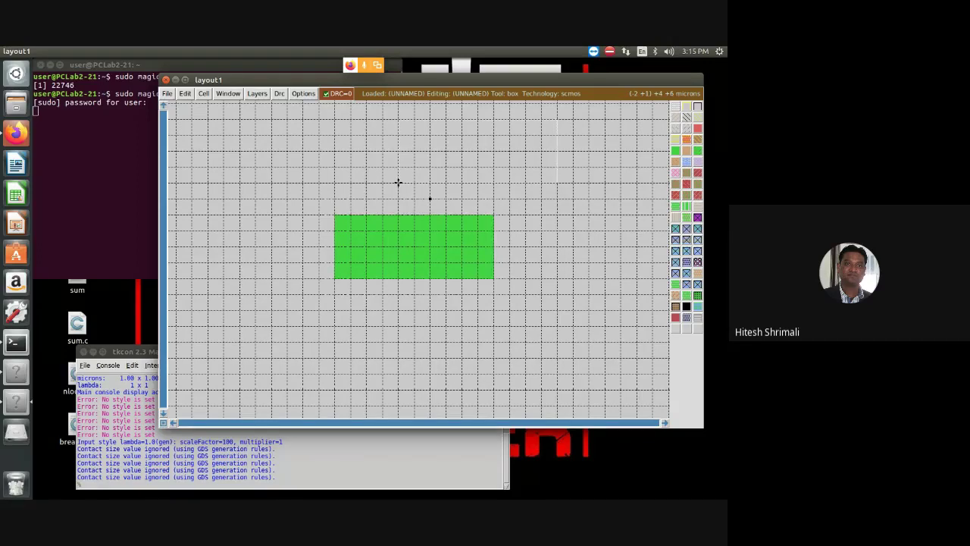
right_click(429, 309)
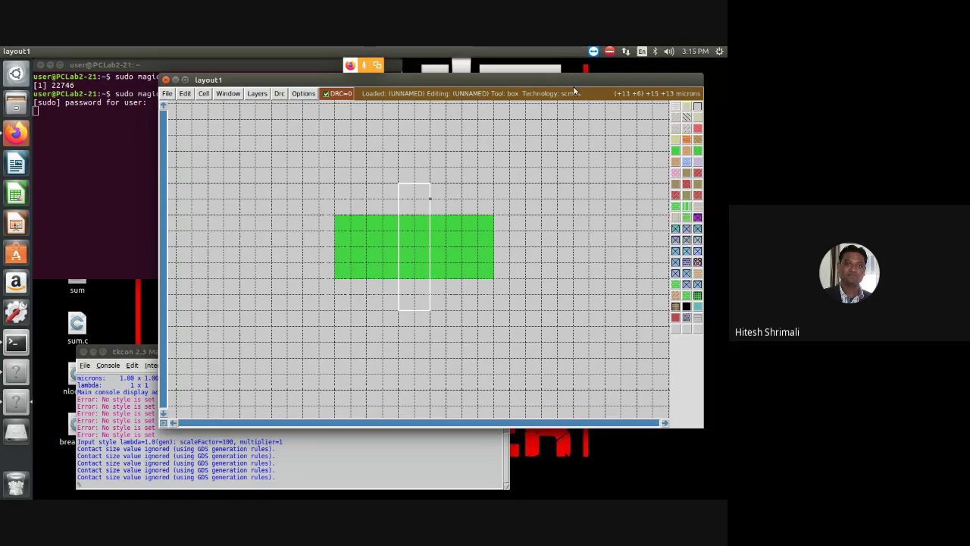
click(695, 131)
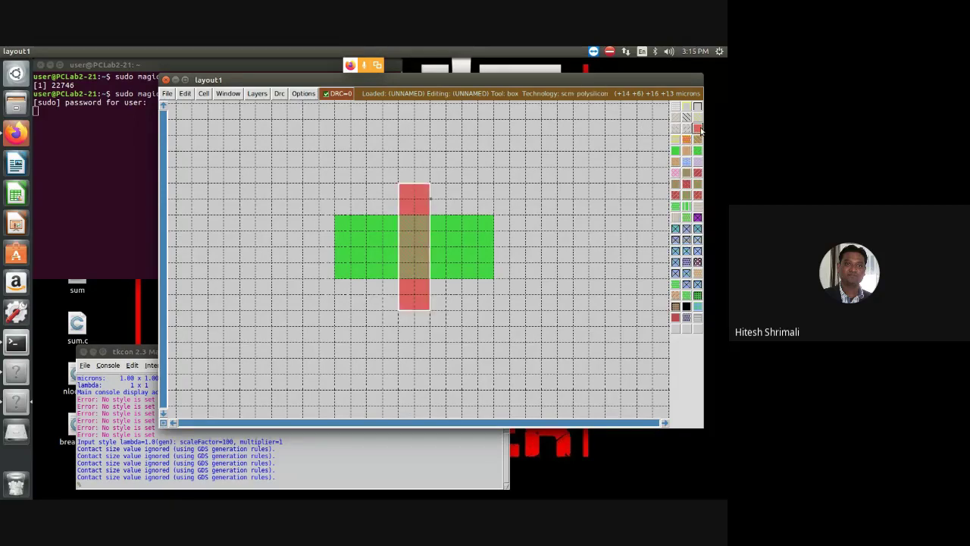
Place the box back over the polysilicon strip and erase it, keeping the green diffusion underneath.
click(471, 315)
click(556, 319)
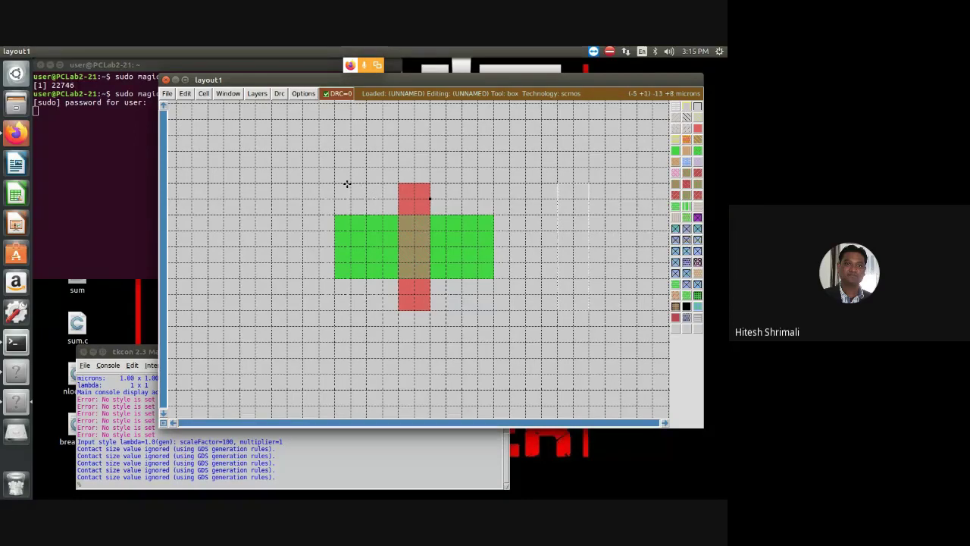
click(401, 175)
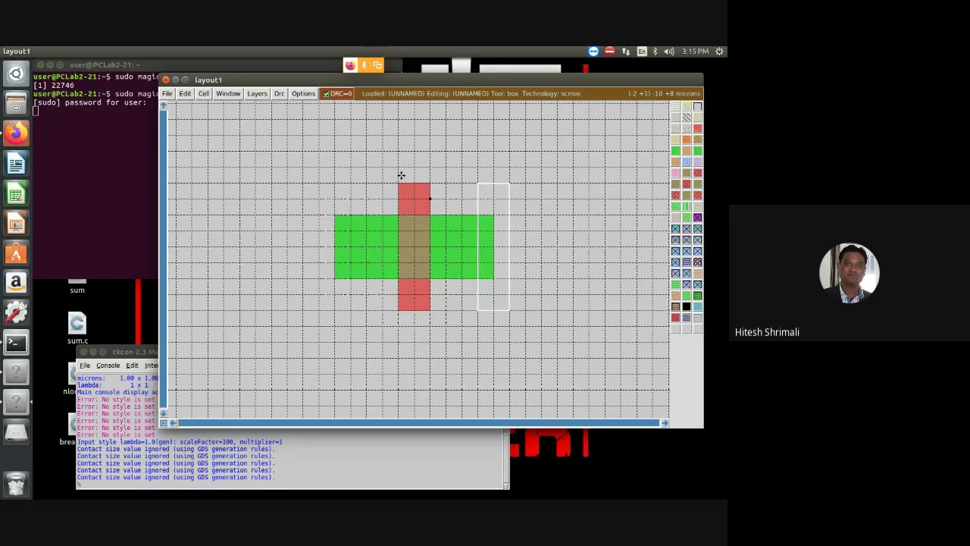
middle_click(400, 177)
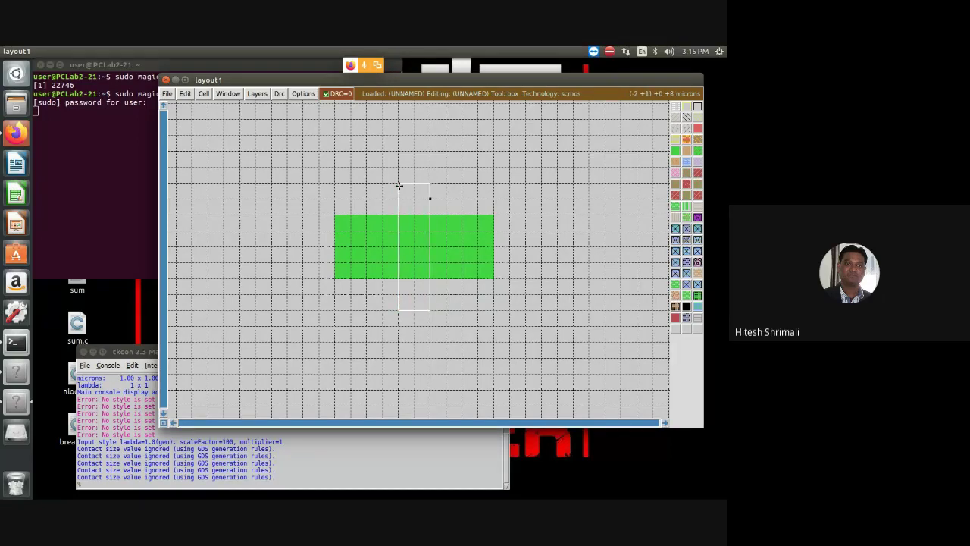
Paint a short polysilicon strip 2 by 4 microns that starts 1 micron above the green diffusion and stops inside it.
click(397, 183)
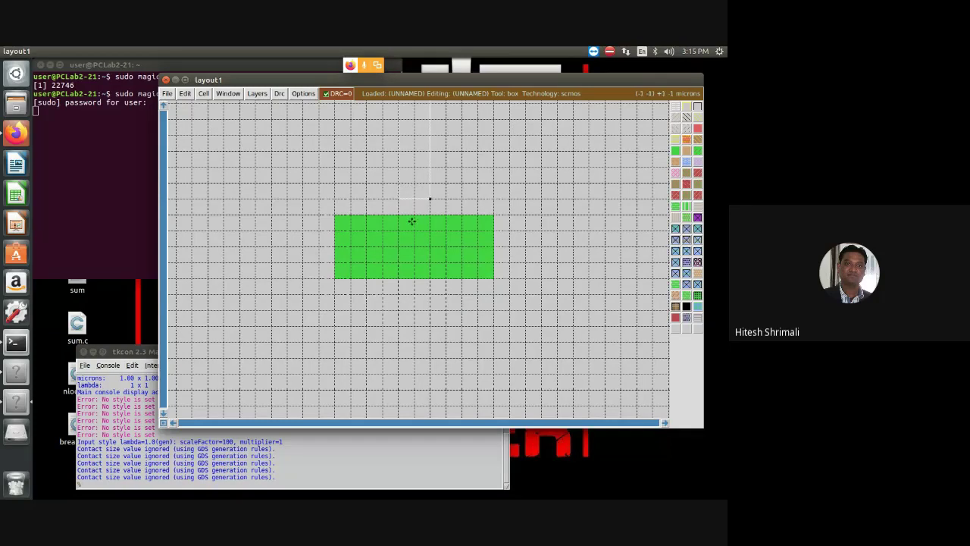
right_click(430, 261)
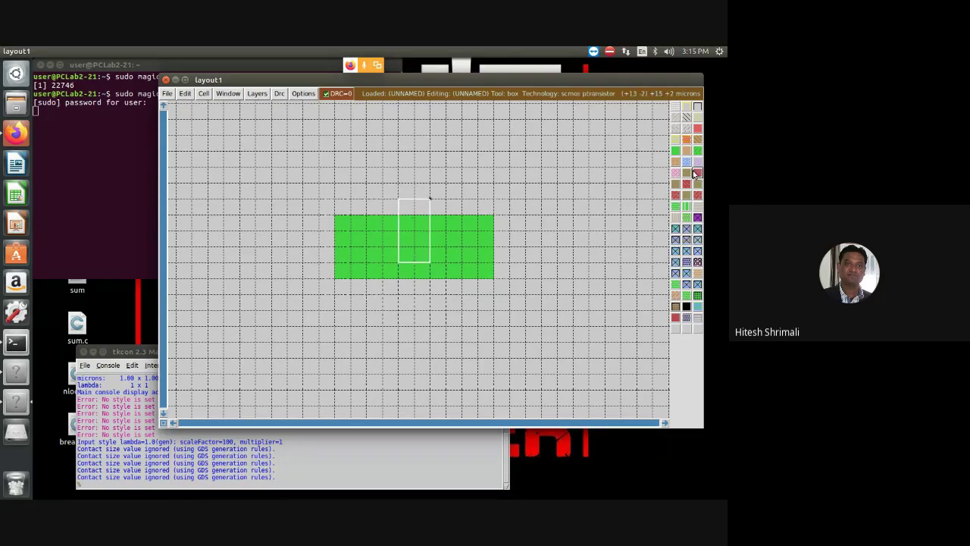
middle_click(697, 127)
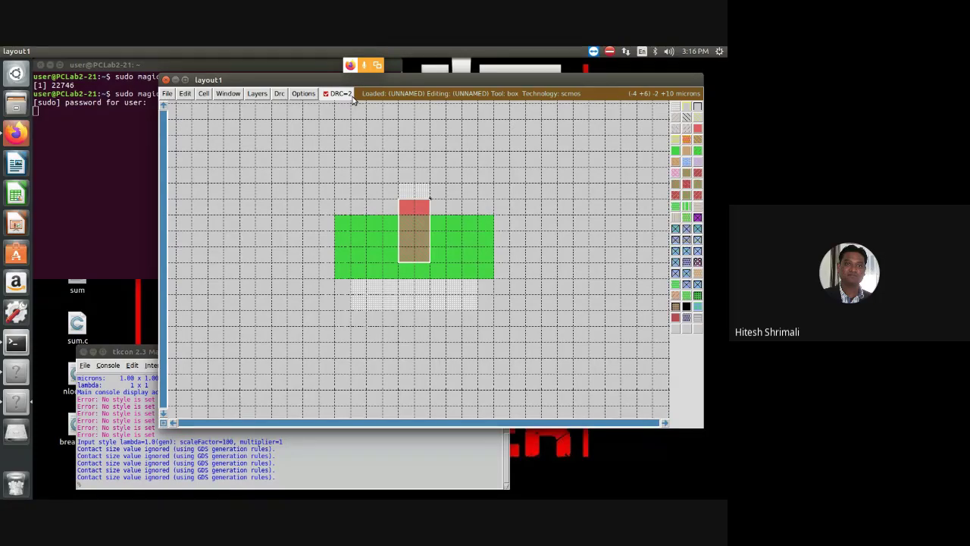
Run "drc find" in the tkcon console to identify the design rule violation around the short polysilicon strip.
click(111, 477)
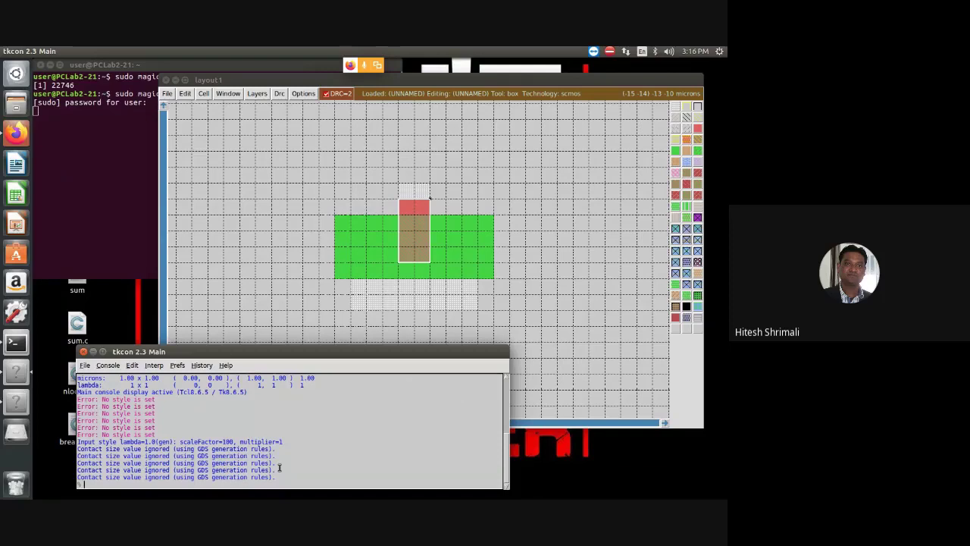
text(drc find)
drag(291, 351, 278, 303)
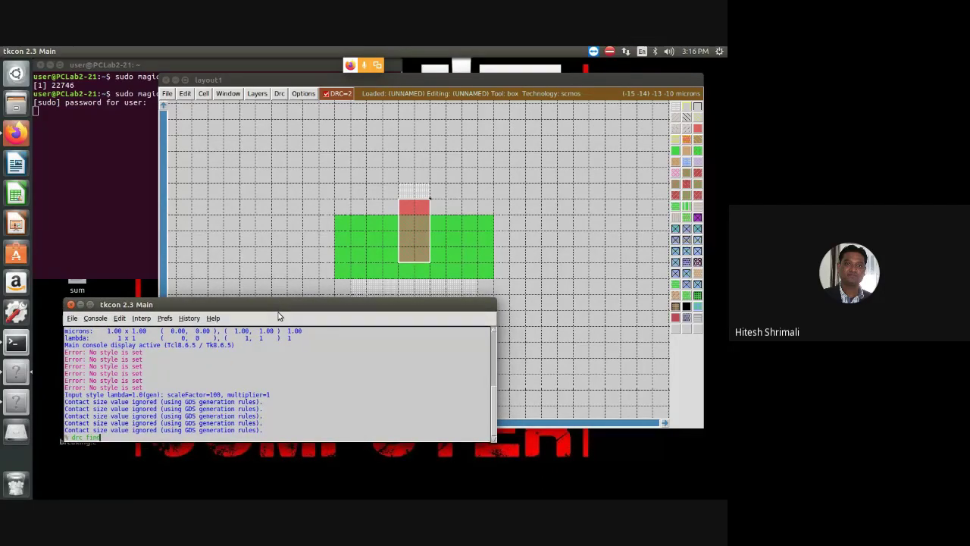
text(ind)
key(Return)
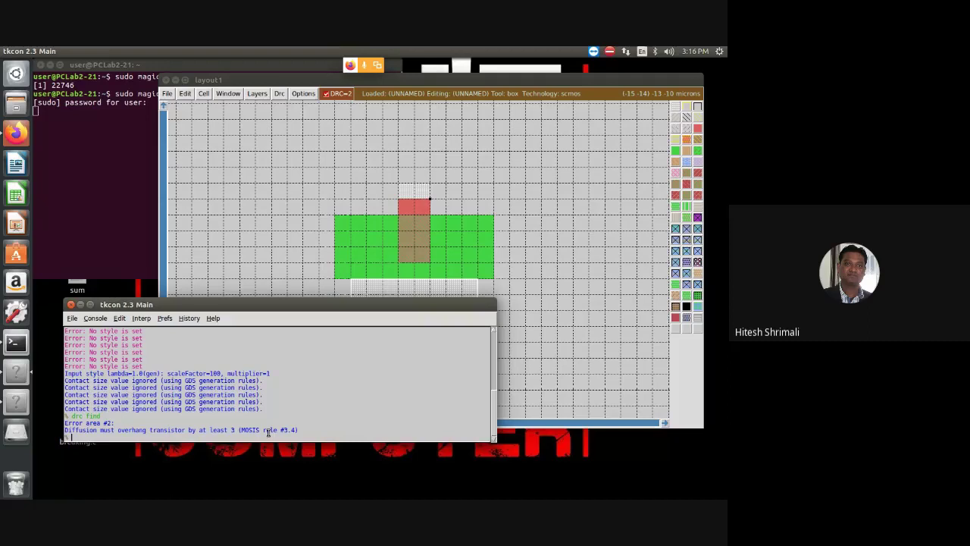
Paint polysilicon over a 2 by 8 micron box so the gate overhangs both edges of the green diffusion by 2 microns.
click(435, 299)
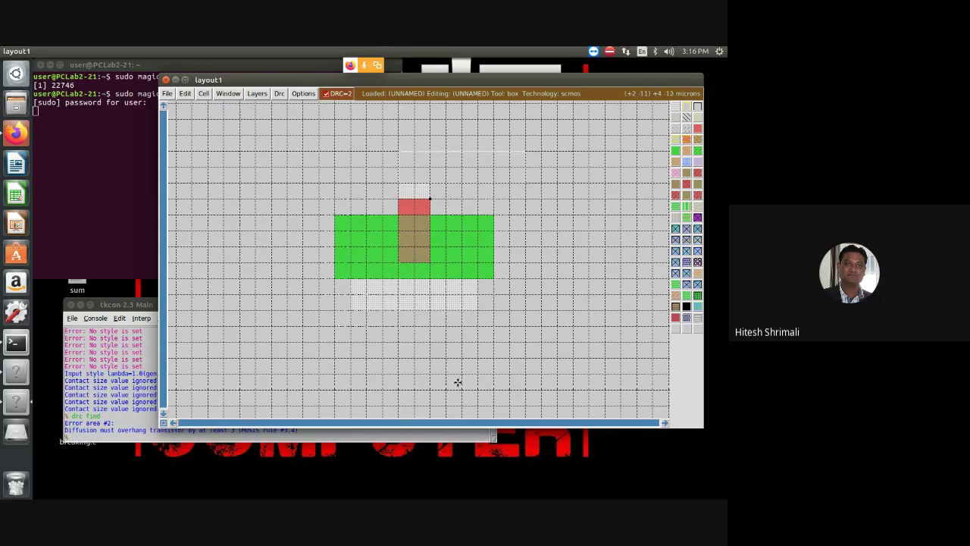
right_click(429, 312)
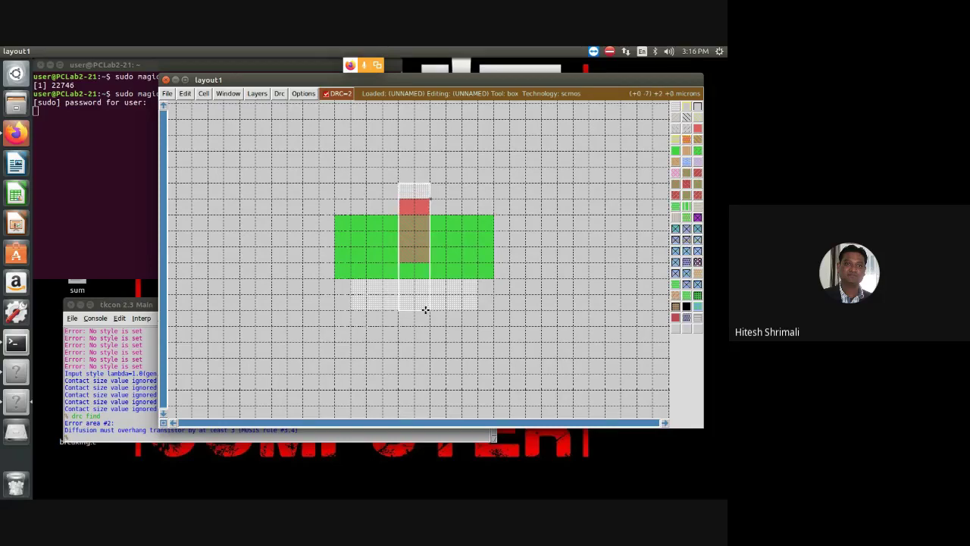
click(698, 128)
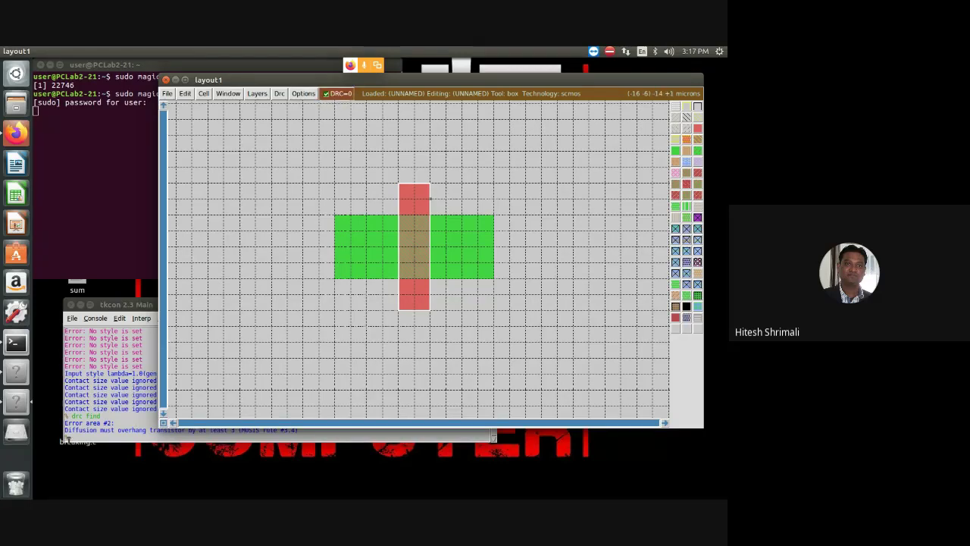
click(99, 433)
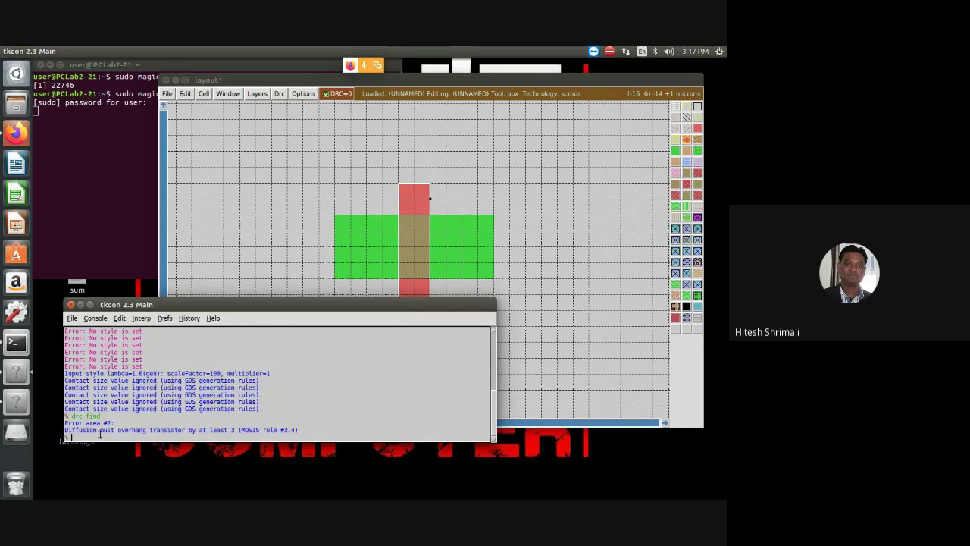
click(521, 187)
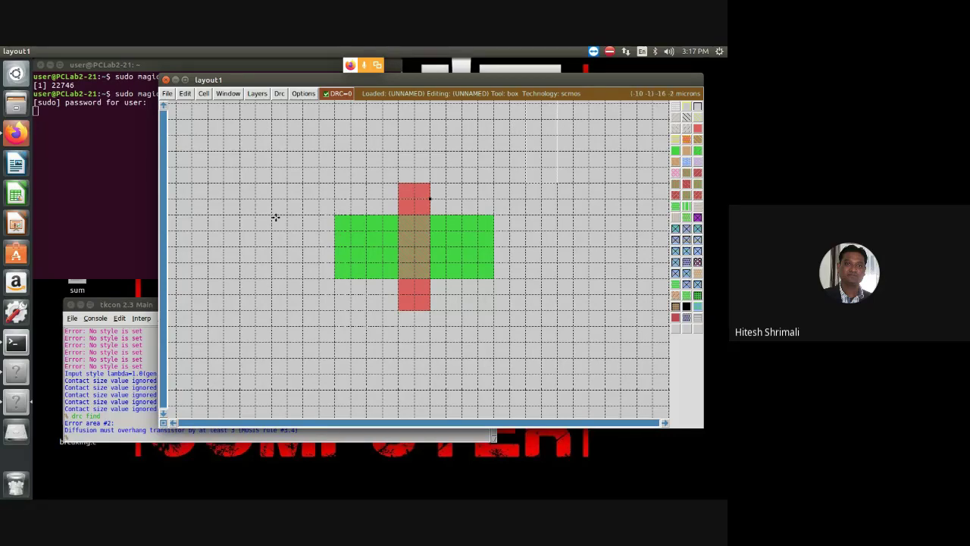
Extend the polysilicon gate upward with a strip 2 microns wide and 16 microns long from its upper end.
scroll(530, 388, up, 1)
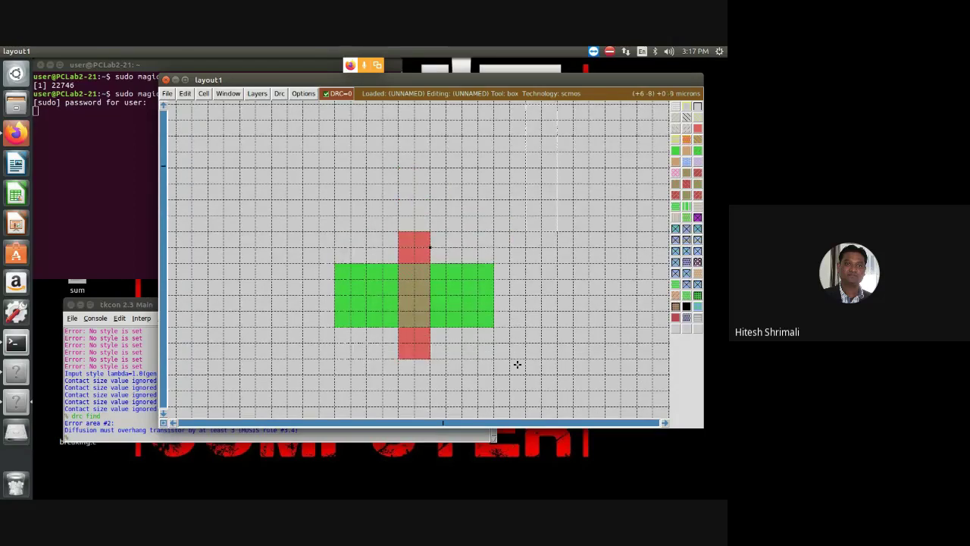
scroll(516, 364, up, 3)
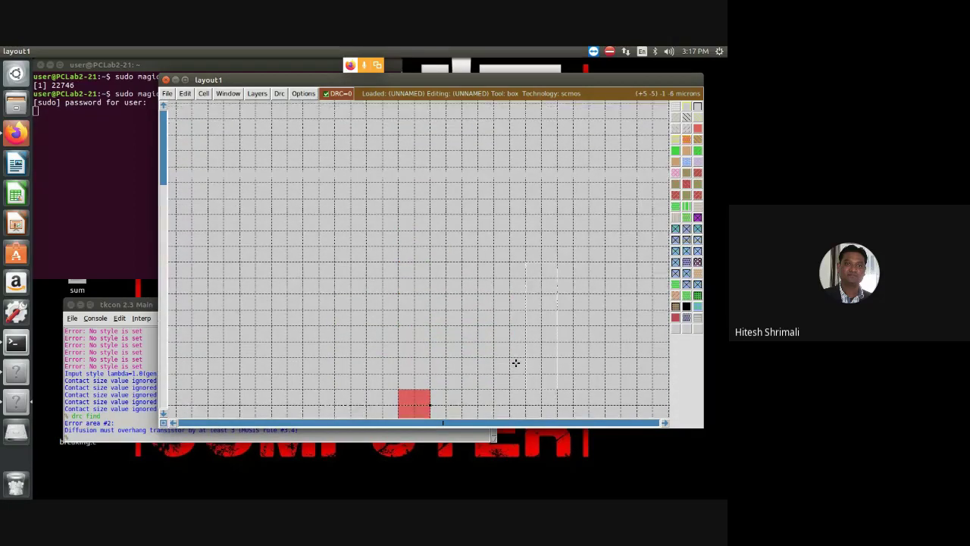
click(430, 389)
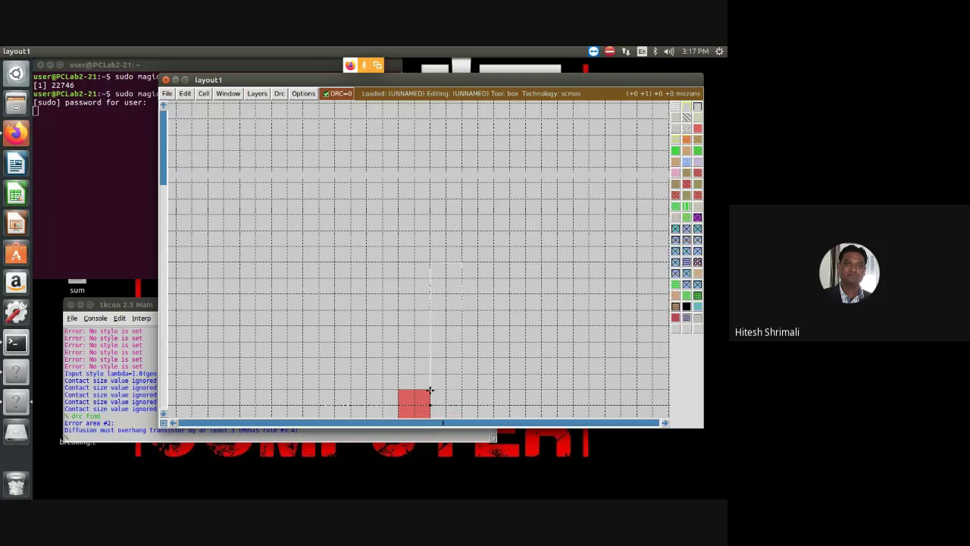
right_click(398, 134)
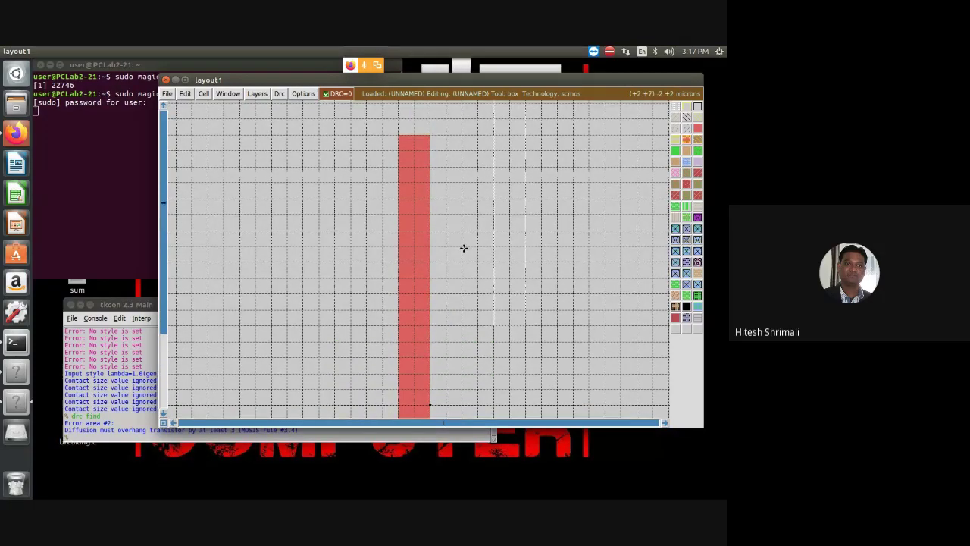
Paint a brown p-diffusion rectangle 10 by 5 microns across the upper polysilicon, aligned with the green diffusion and 2 microns below the strip's end.
scroll(424, 225, up, 1)
click(334, 166)
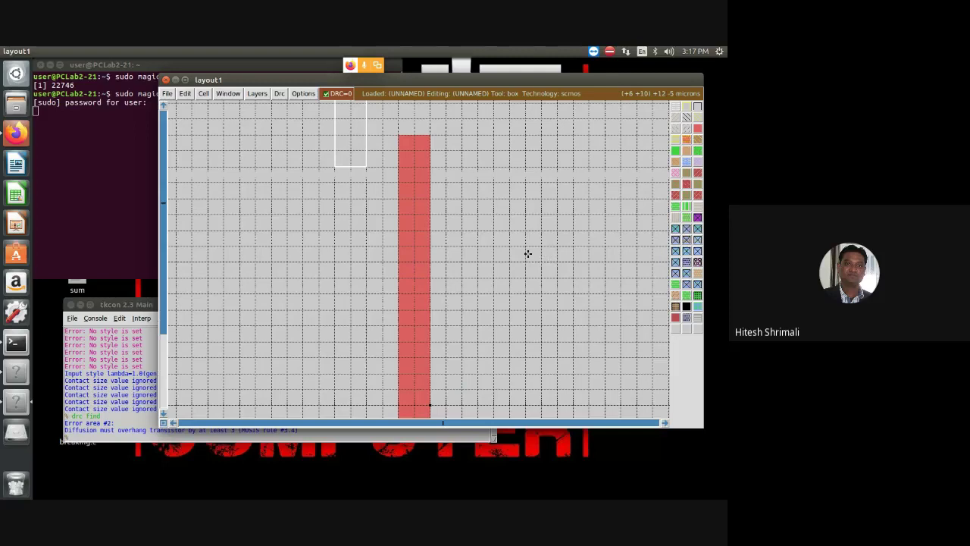
right_click(505, 245)
scroll(565, 285, down, 2)
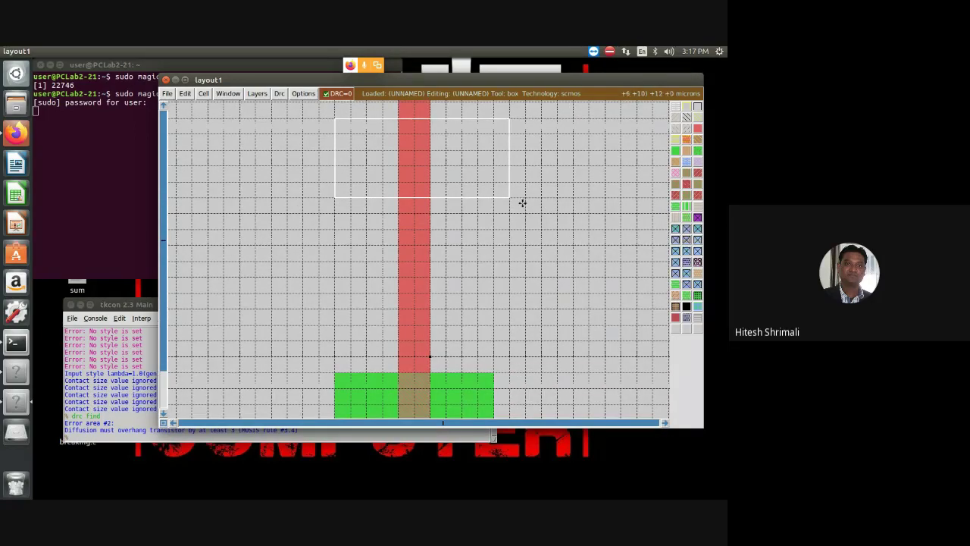
right_click(493, 199)
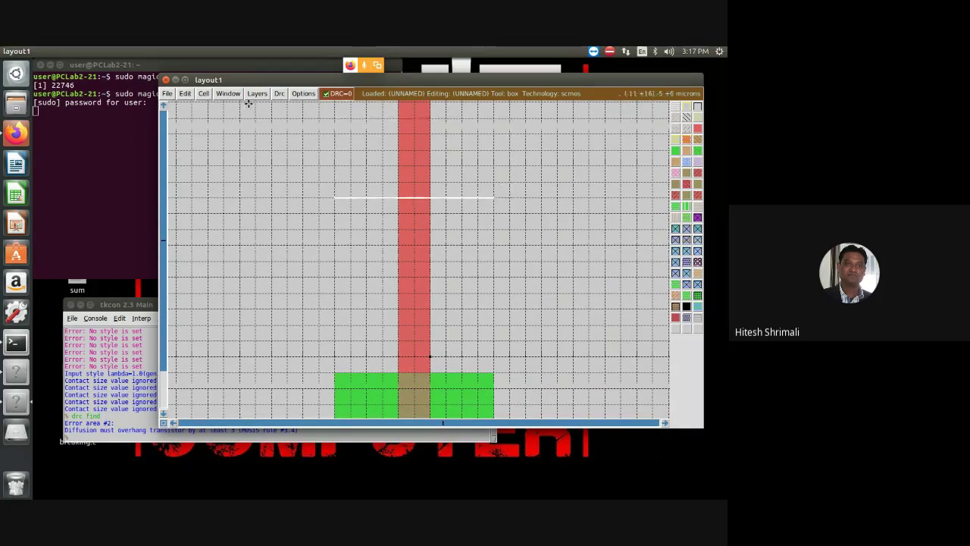
right_click(333, 120)
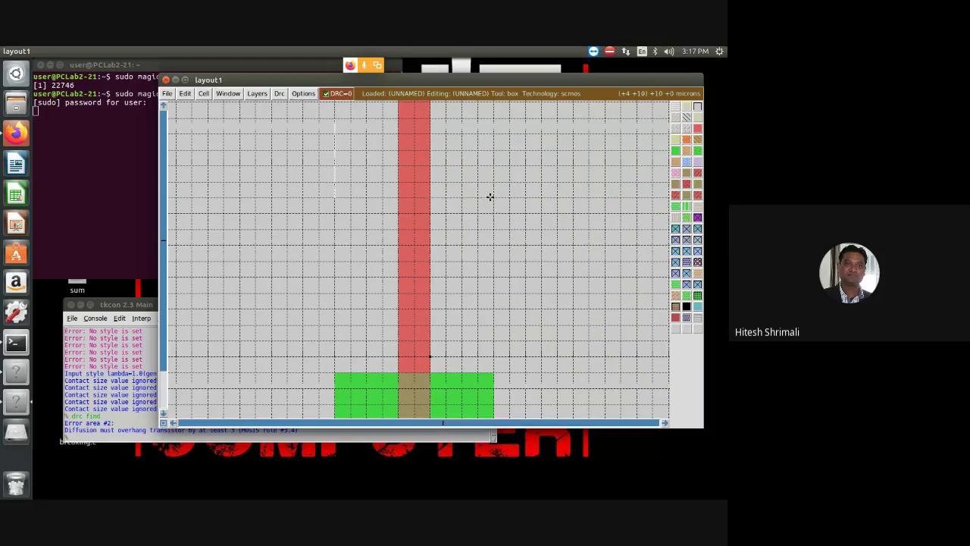
right_click(493, 197)
scroll(480, 197, up, 1)
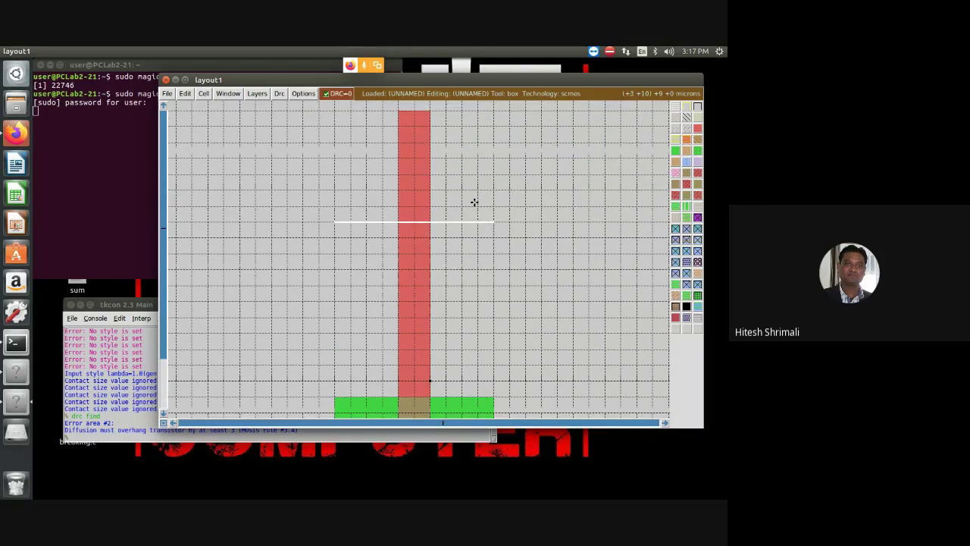
right_click(494, 142)
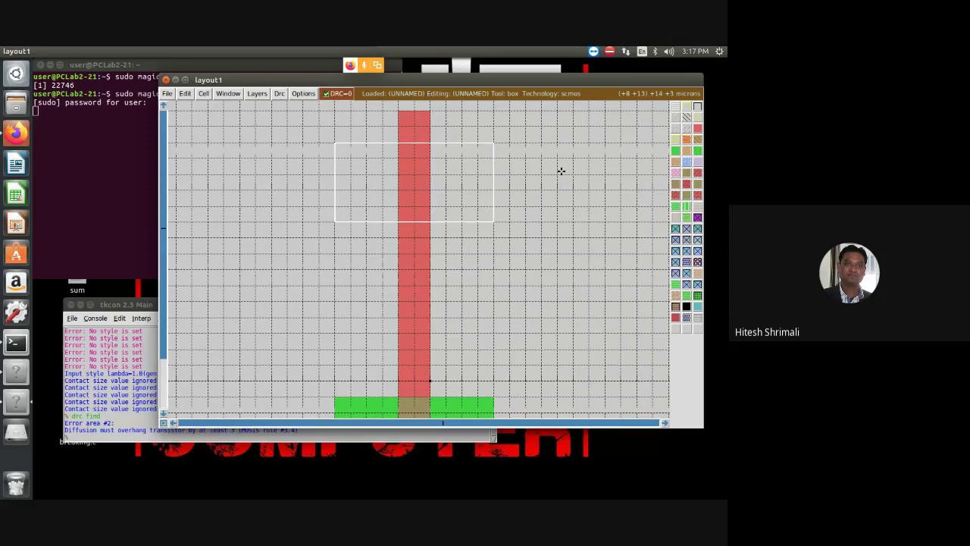
middle_click(686, 152)
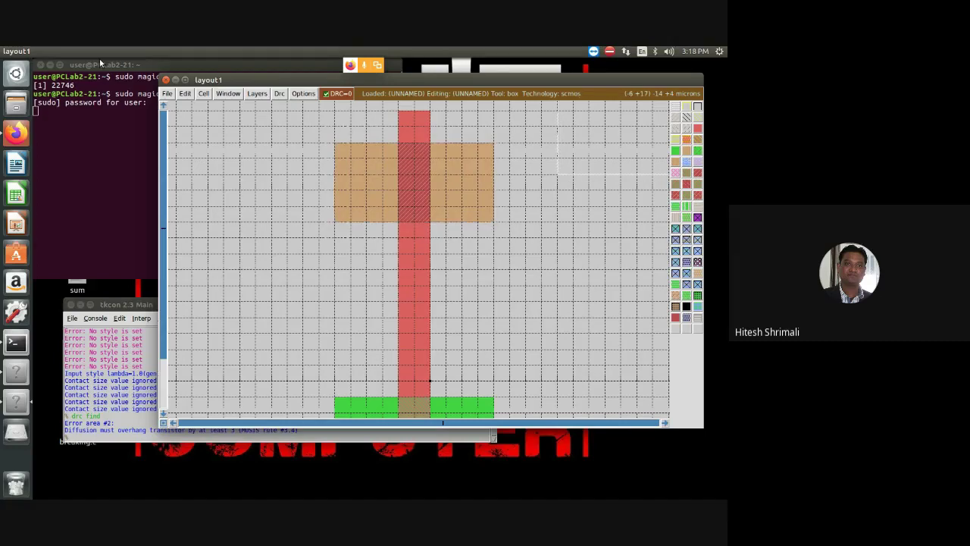
Save the unnamed layout cell as cmos12.
click(167, 93)
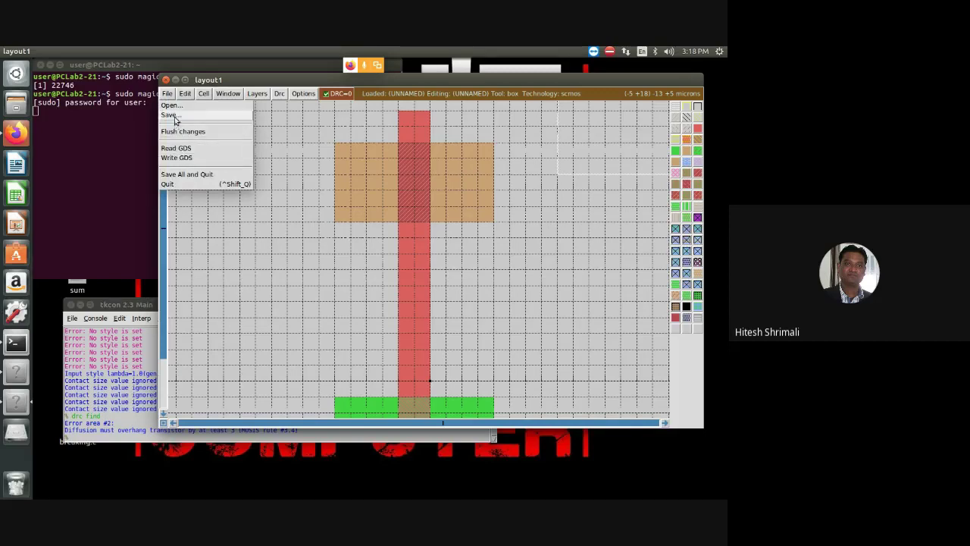
click(174, 115)
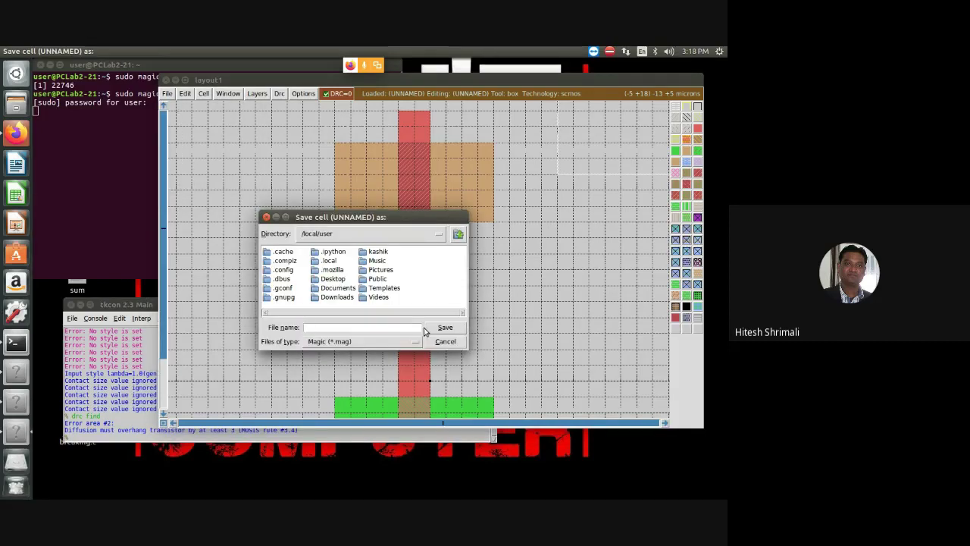
text(cmos12)
key(Return)
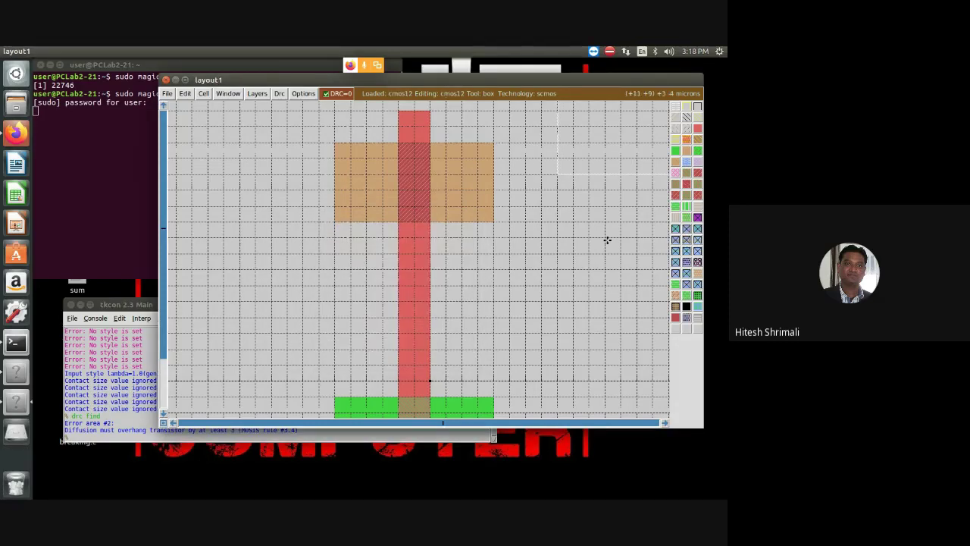
Examine the layout along the polysilicon gate, from the upper p-diffusion to the gate's lower end beneath the green diffusion.
click(574, 234)
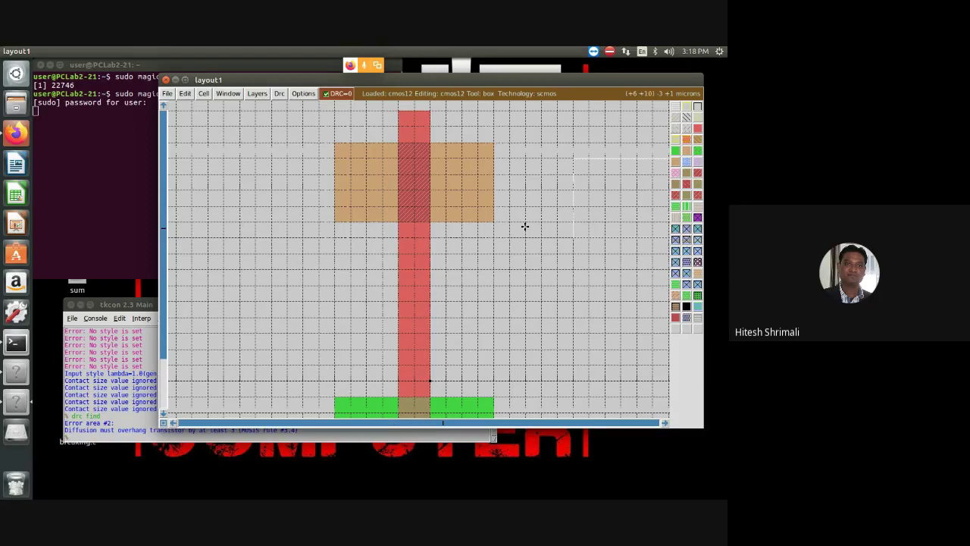
scroll(524, 225, up, 1)
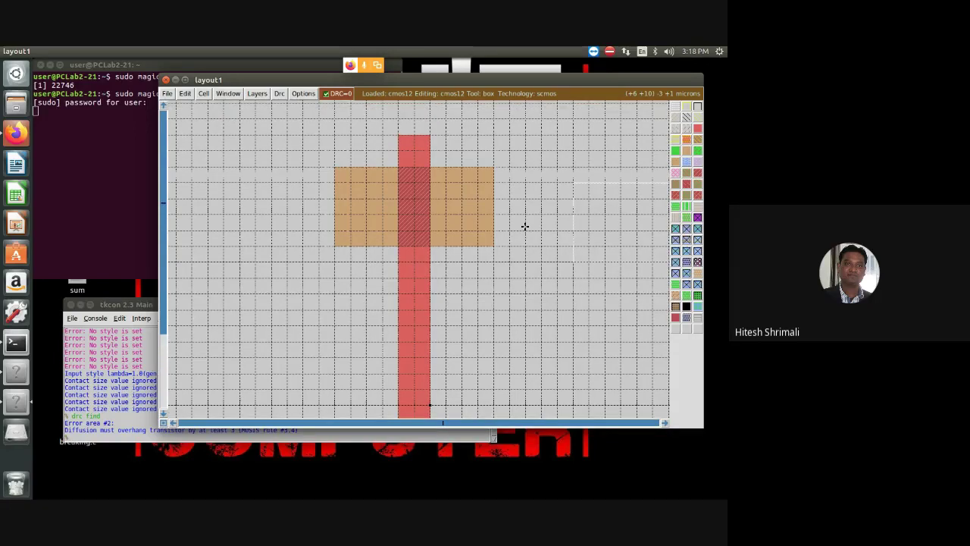
scroll(524, 226, down, 1)
scroll(524, 226, up, 1)
scroll(379, 186, up, 1)
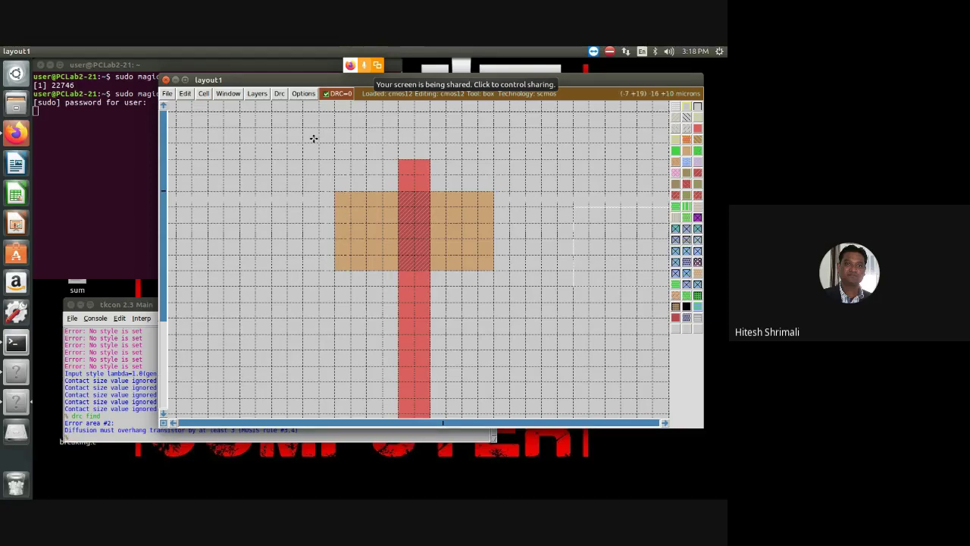
scroll(337, 231, up, 1)
scroll(338, 236, down, 3)
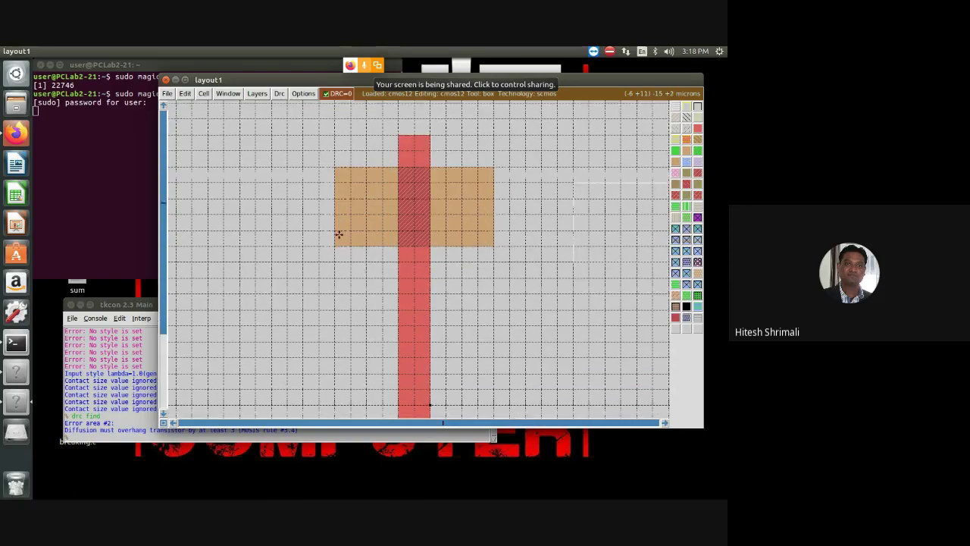
scroll(341, 231, up, 2)
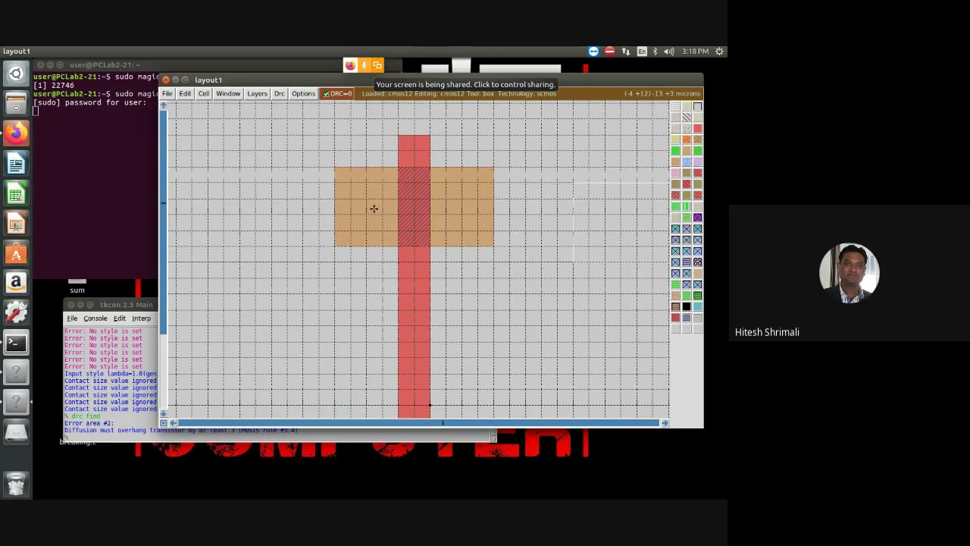
scroll(410, 369, down, 2)
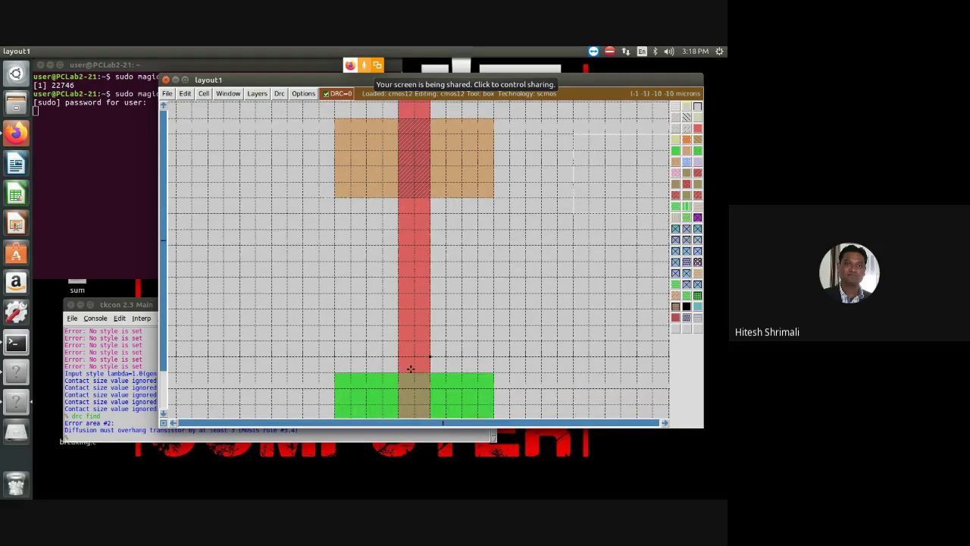
scroll(410, 368, down, 4)
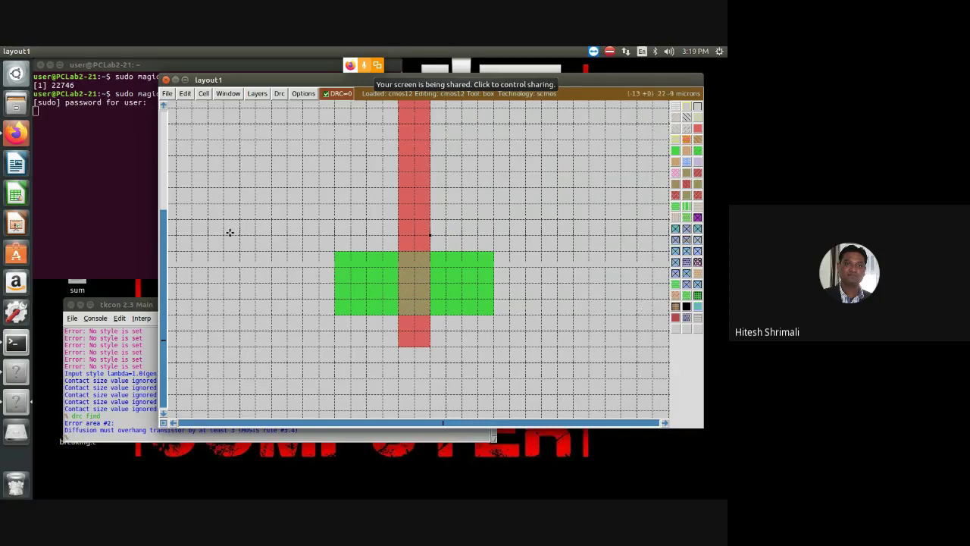
scroll(519, 314, up, 4)
Paint a psubstratepcontact 10 by 2 microns, aligned with the green diffusion and 1 micron below the gate's lower end.
scroll(521, 319, down, 6)
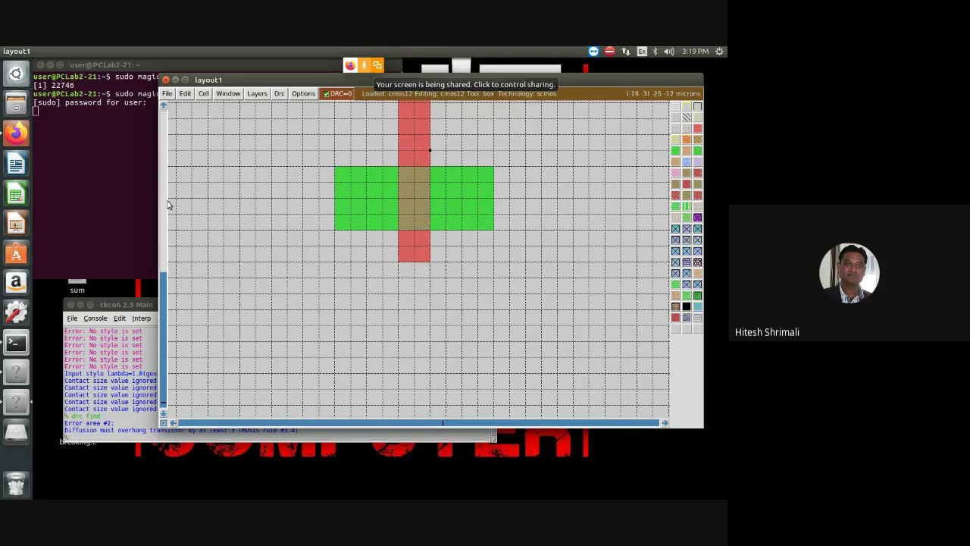
click(335, 279)
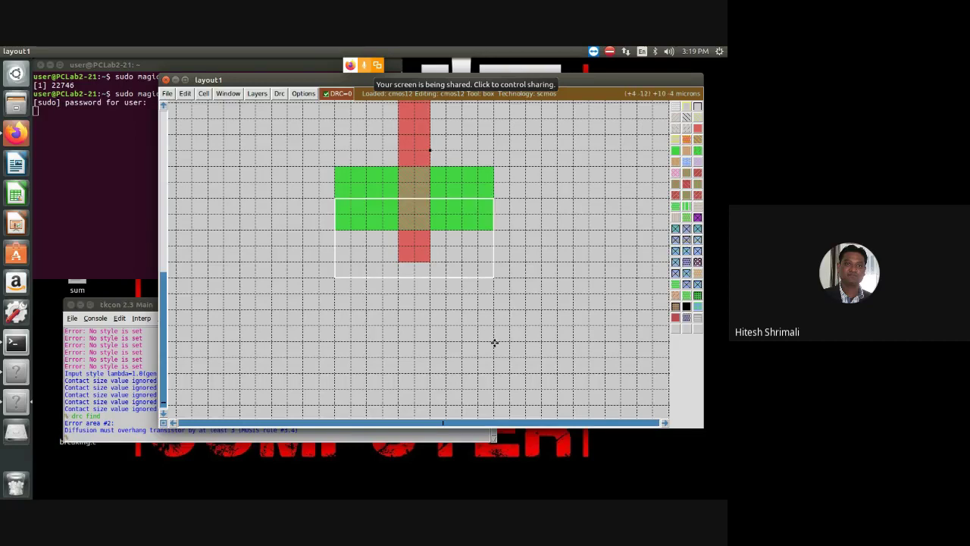
right_click(492, 309)
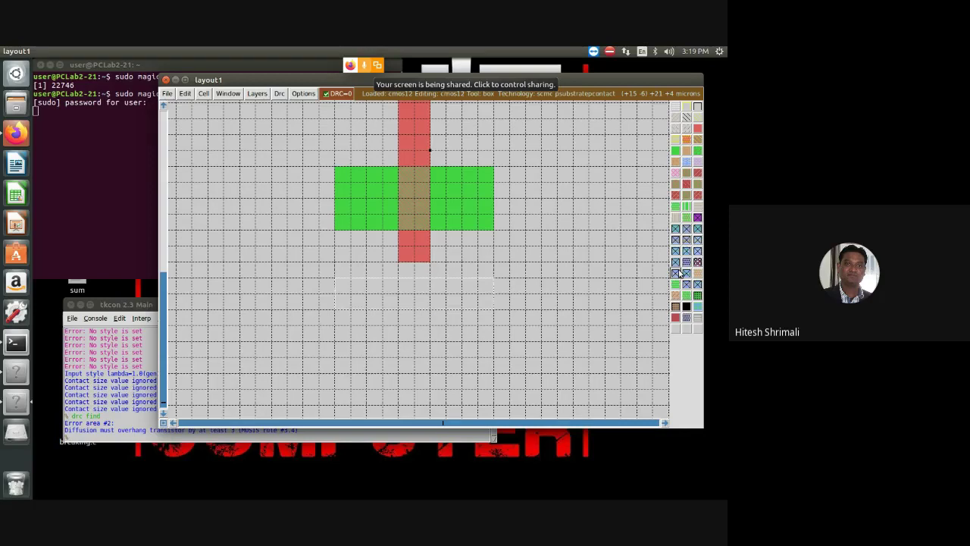
click(680, 272)
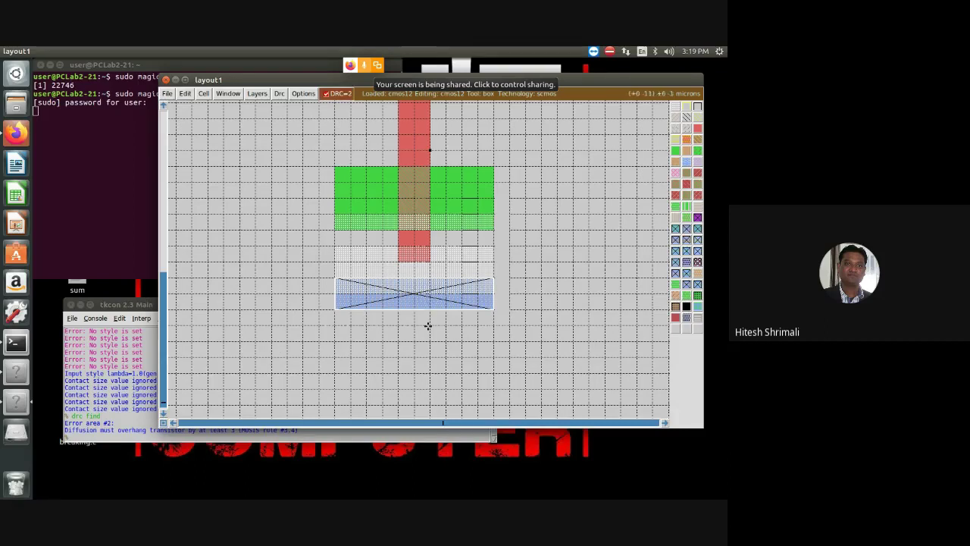
Run "drc find" in the tkcon console to identify the design rule violations caused by the substrate contact, and return to the layout.
click(149, 432)
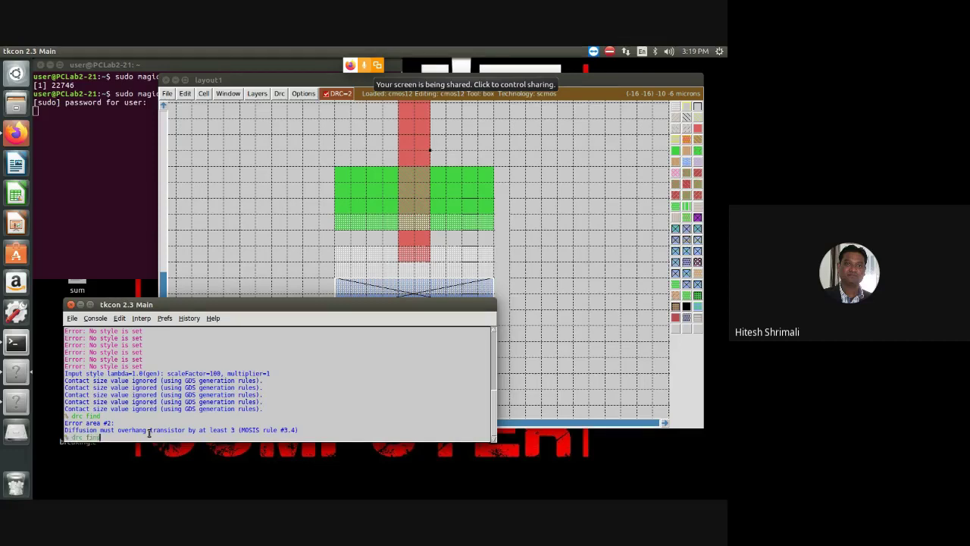
key(Return)
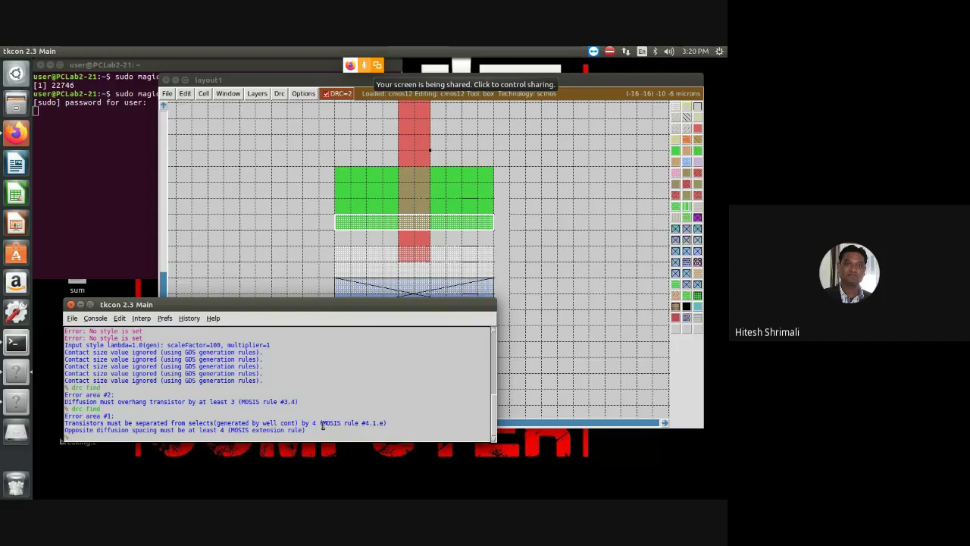
click(609, 226)
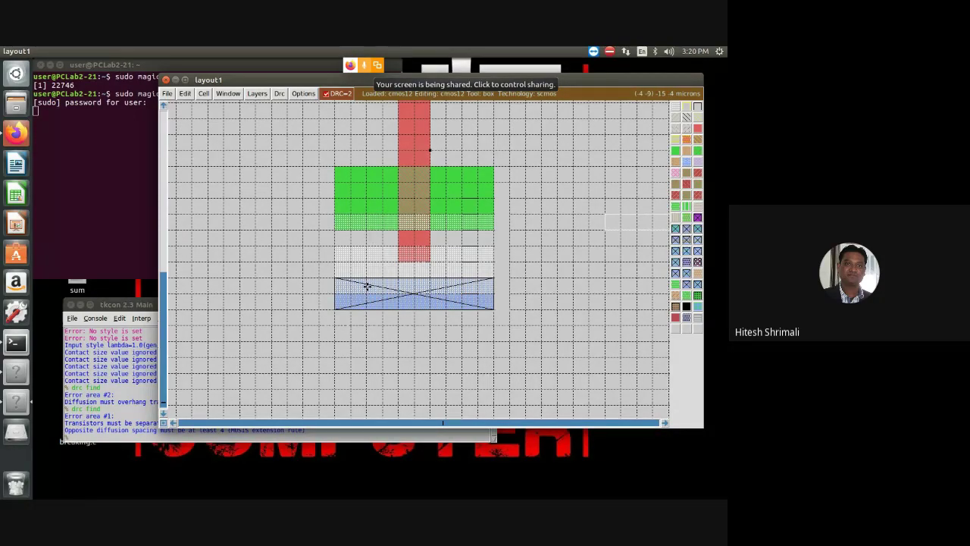
Delete the psubstratepcontact and repaint it 10 by 2 microns, 3 microns below the gate's lower end.
key(s)
key(d)
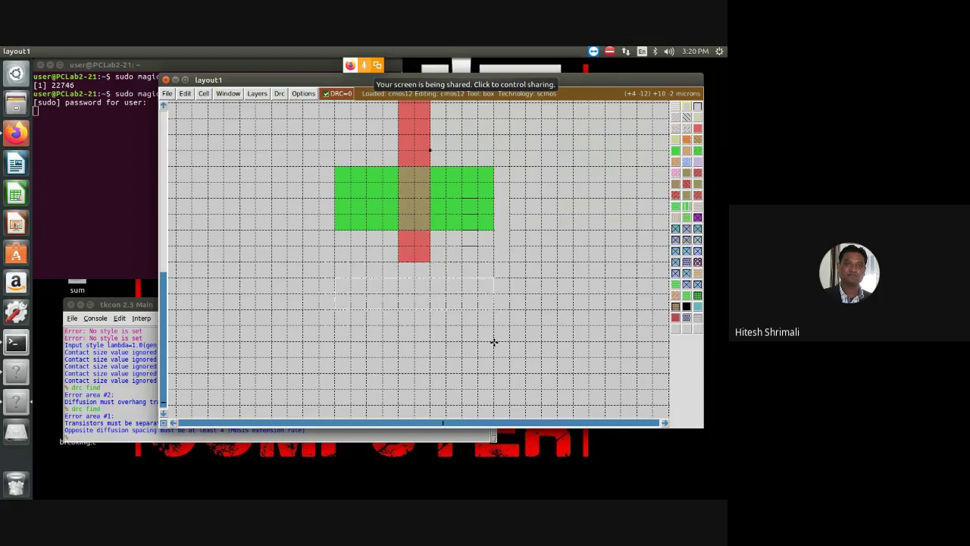
click(493, 342)
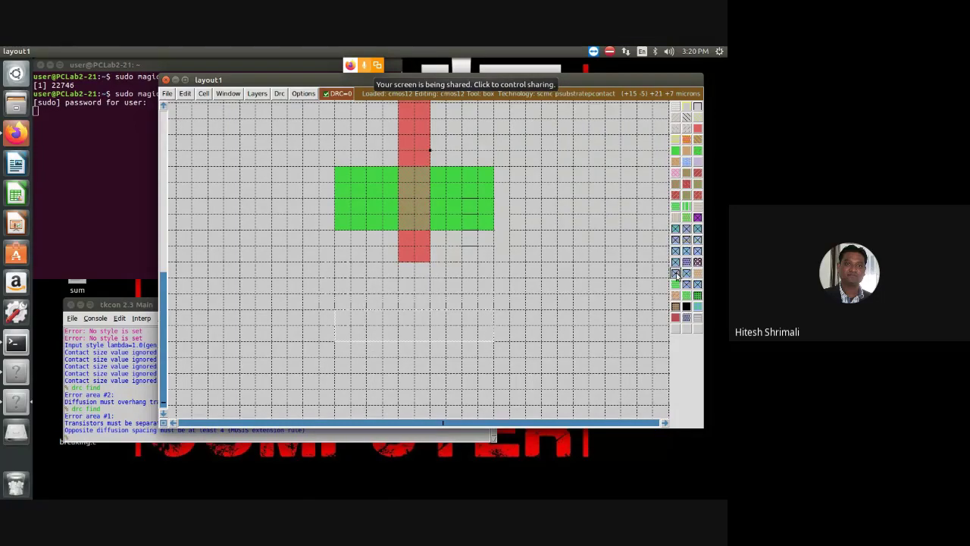
middle_click(675, 274)
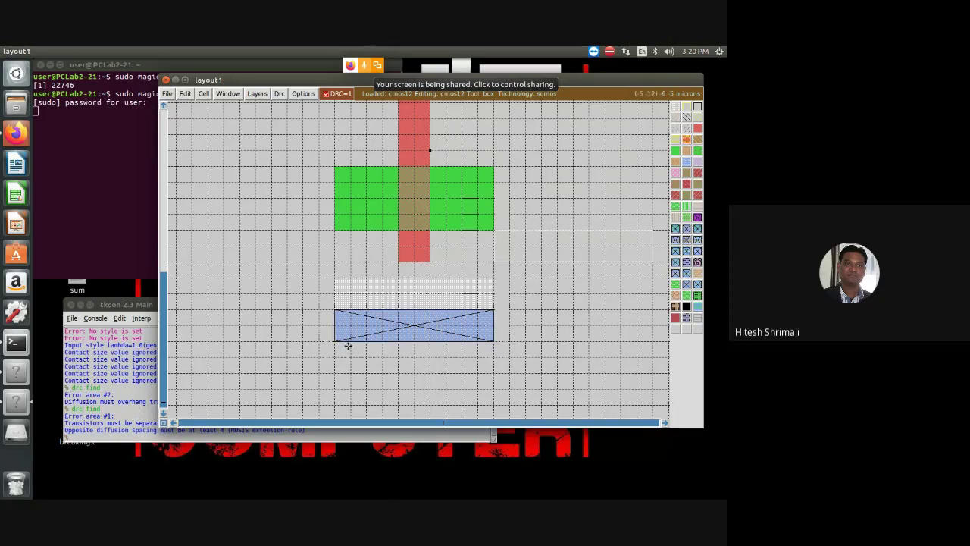
Replace the psubstratepcontact with one 10 by 3 microns, 4 microns below the gate's lower end.
key(s)
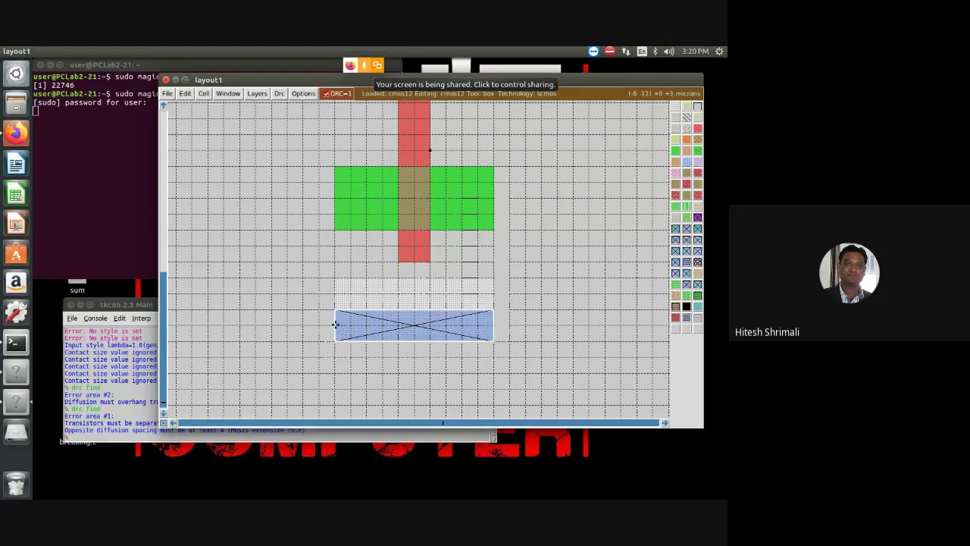
key(d)
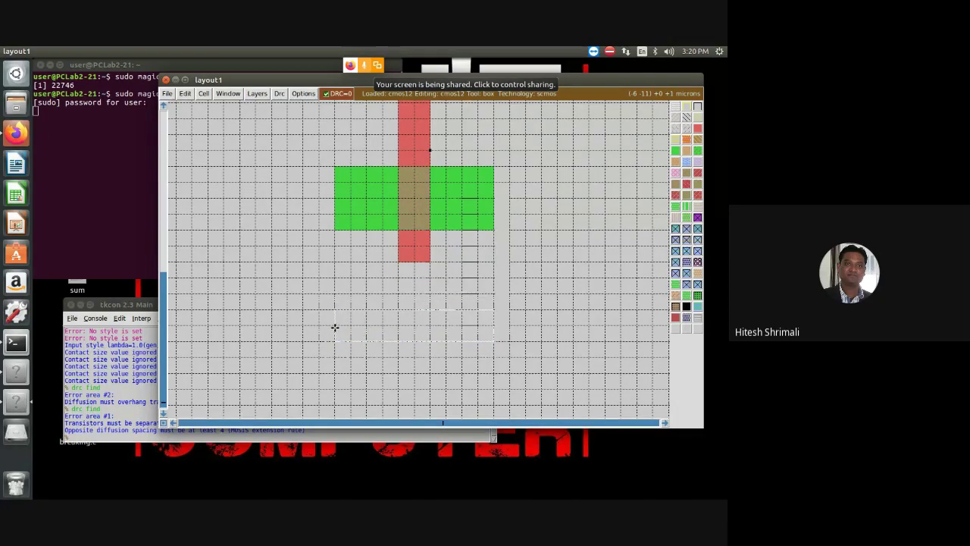
click(334, 327)
right_click(492, 370)
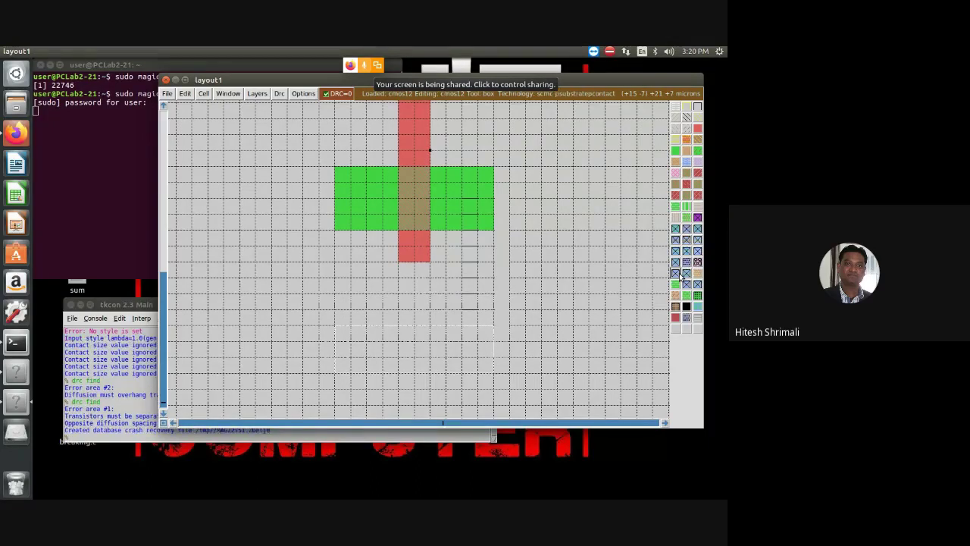
middle_click(681, 277)
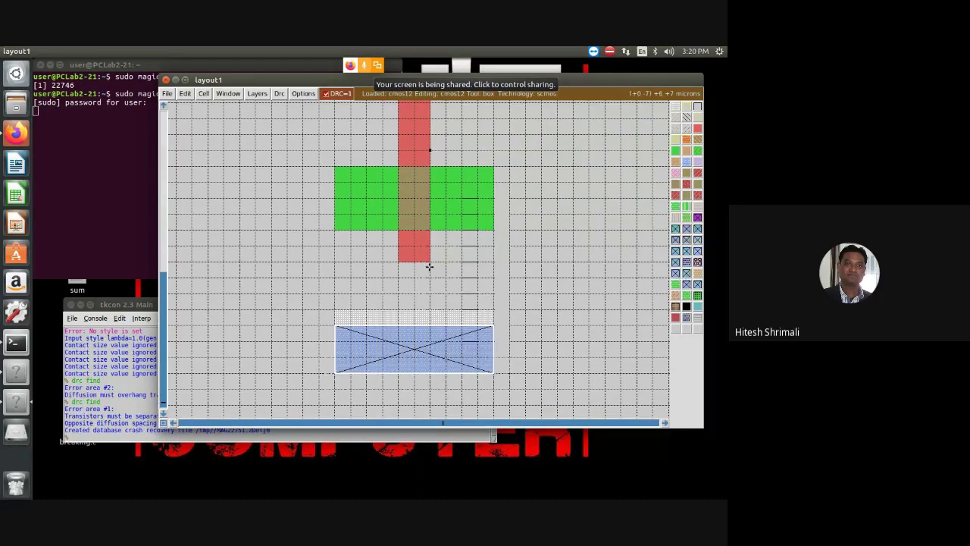
Extend the psubstratepcontact upward by 1 micron, making it 10 by 4 microns.
click(333, 310)
right_click(493, 374)
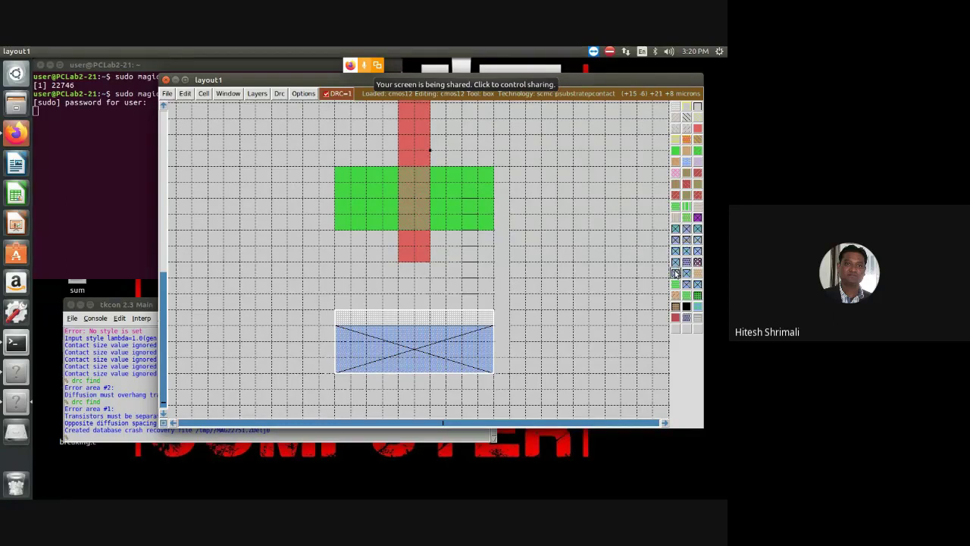
middle_click(675, 273)
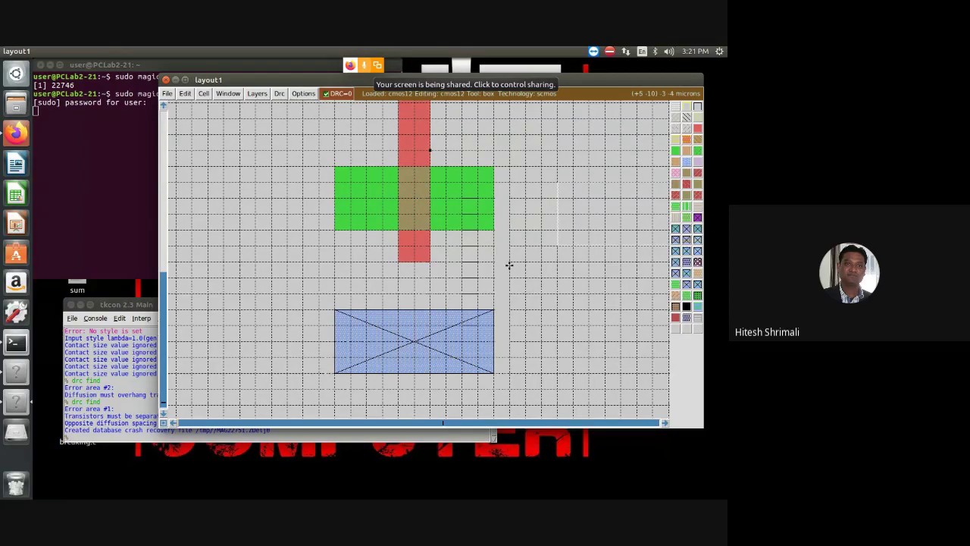
Paint a light-blue contact 10 by 4 microns, aligned with the brown p-diffusion and 2 microns above the gate's upper end.
scroll(463, 257, up, 2)
scroll(457, 256, up, 6)
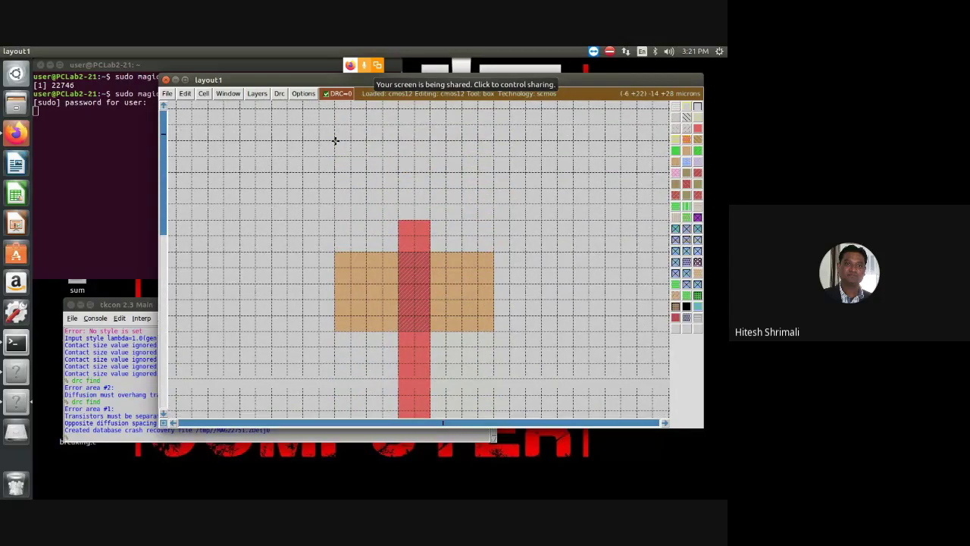
click(334, 186)
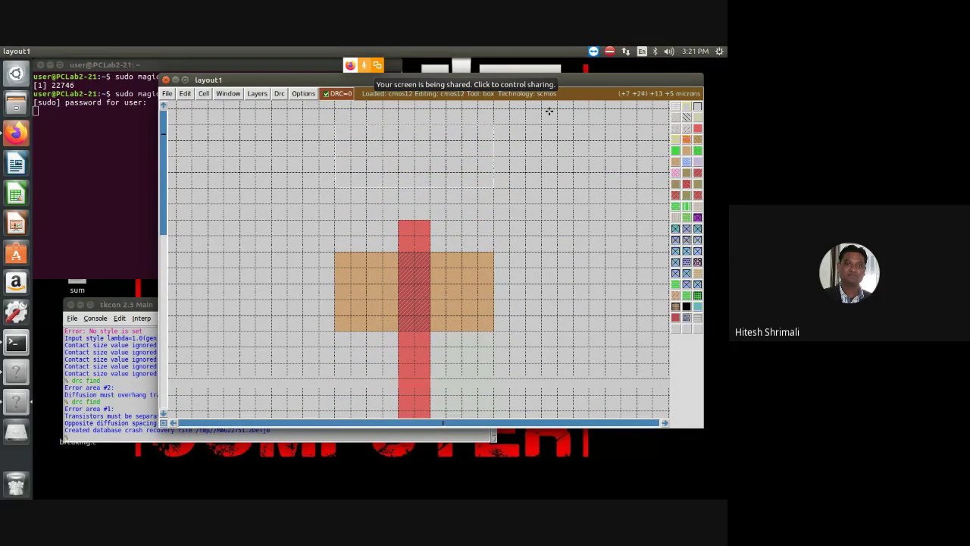
middle_click(688, 277)
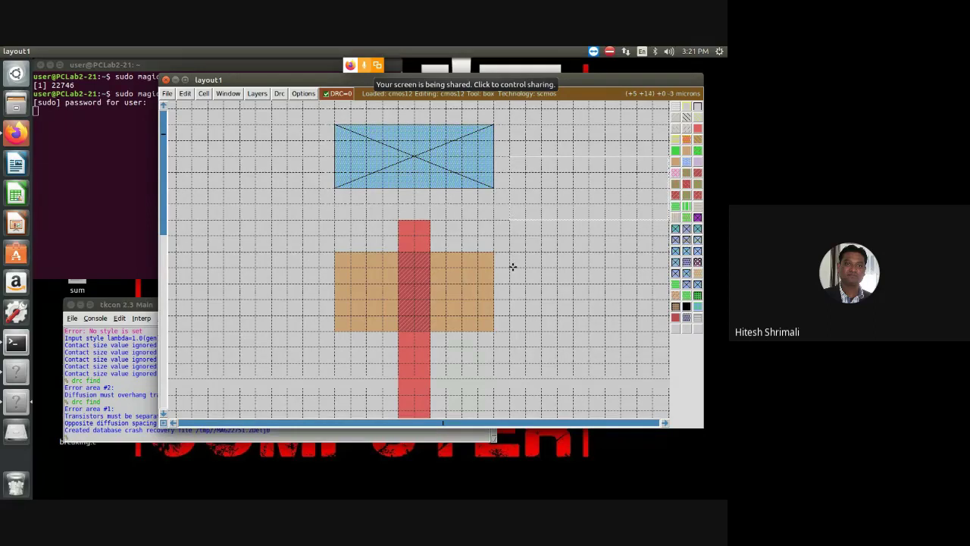
Save the layout again, writing the changes to cell cmos12.
scroll(509, 262, down, 6)
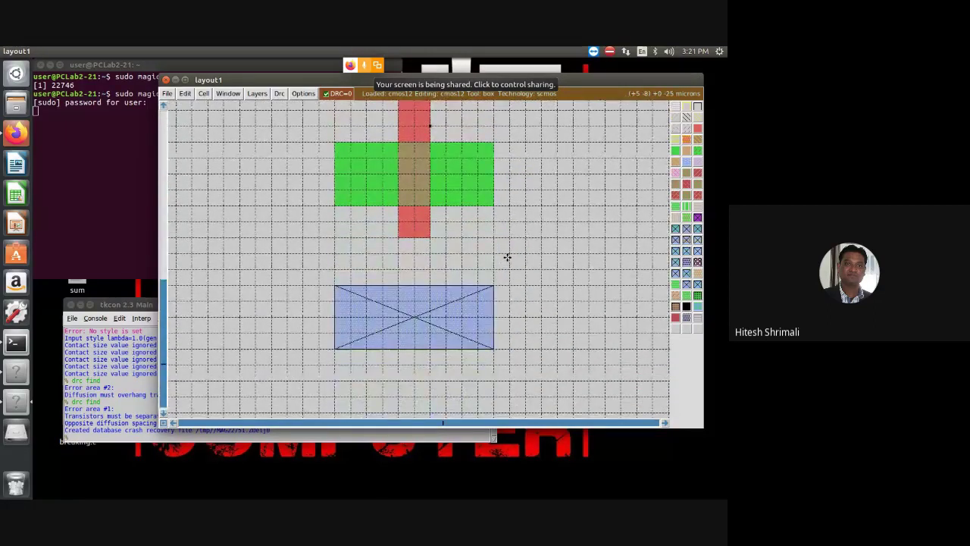
scroll(506, 258, up, 5)
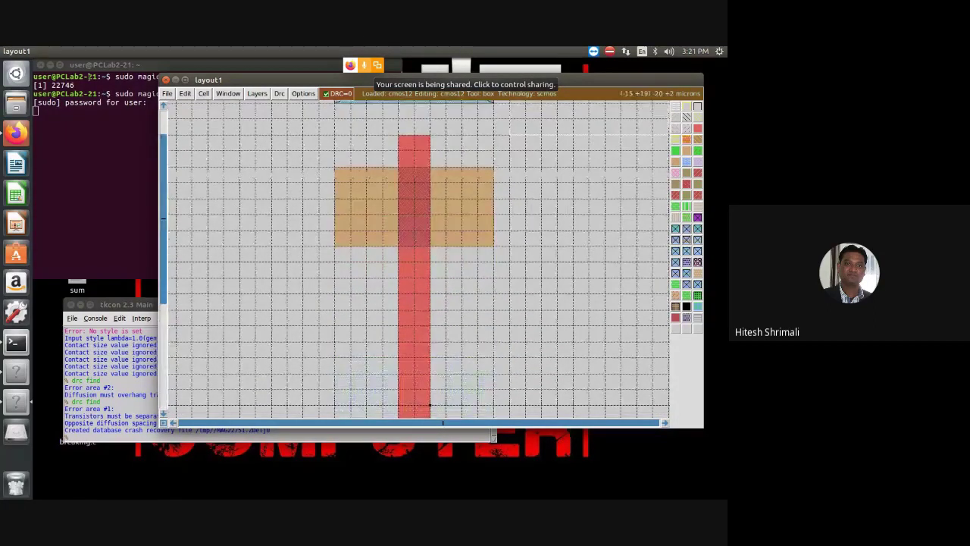
click(166, 93)
click(172, 117)
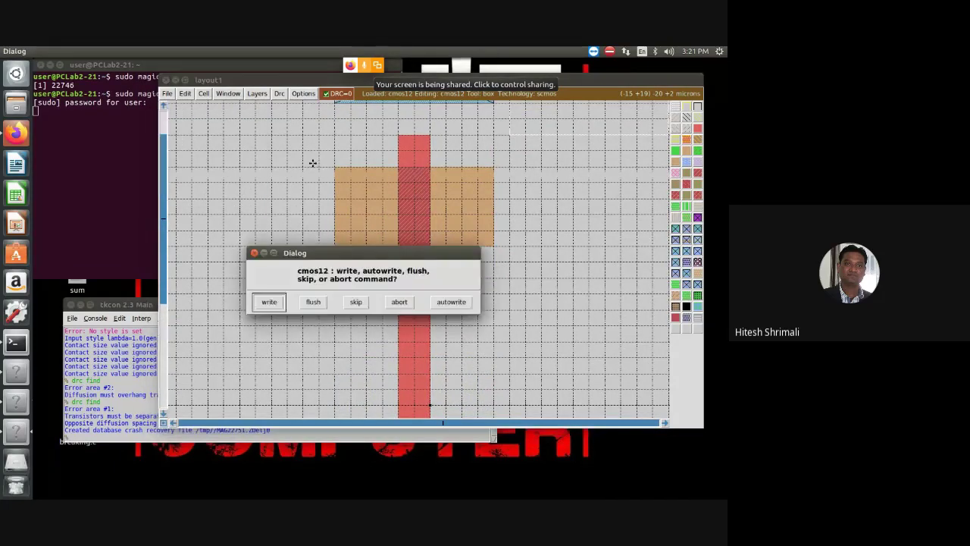
click(268, 301)
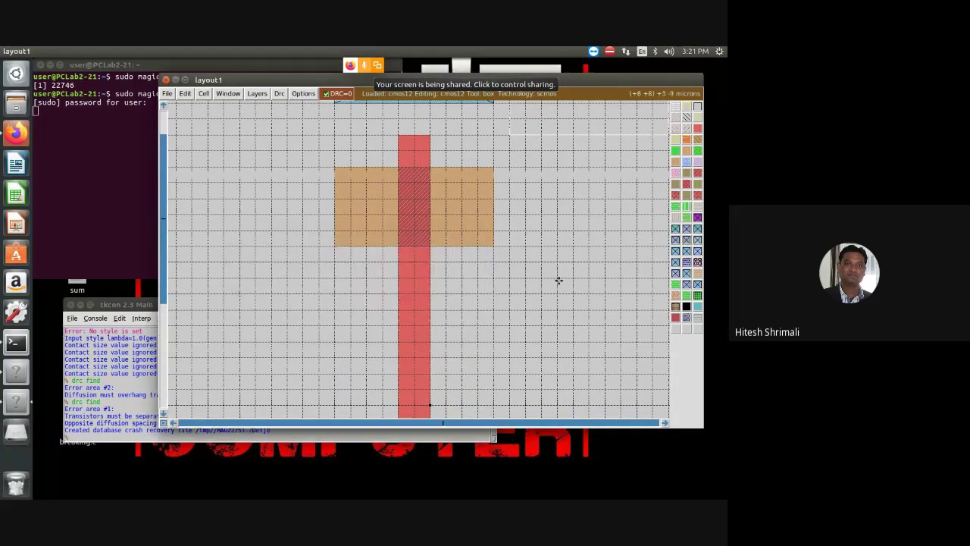
scroll(559, 279, up, 1)
scroll(539, 284, up, 1)
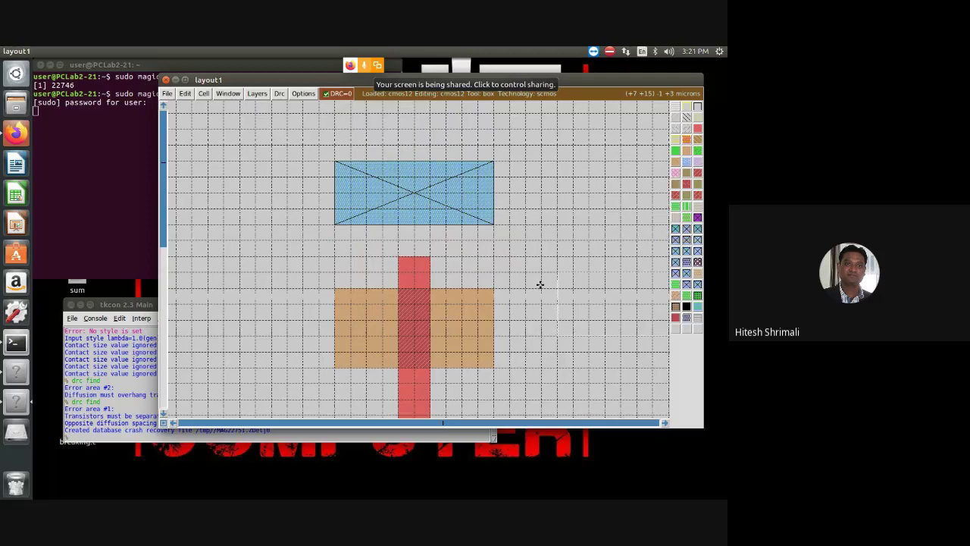
scroll(539, 284, down, 2)
scroll(435, 300, down, 1)
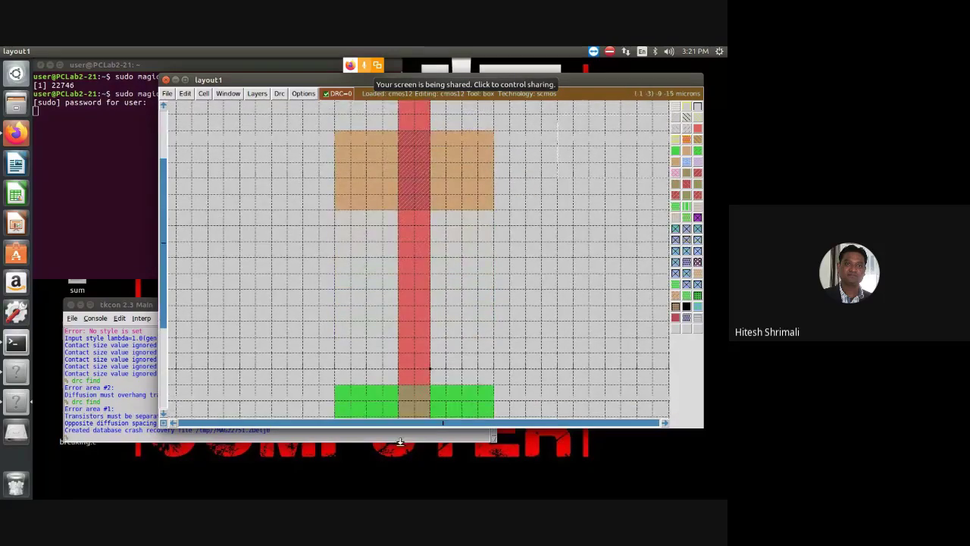
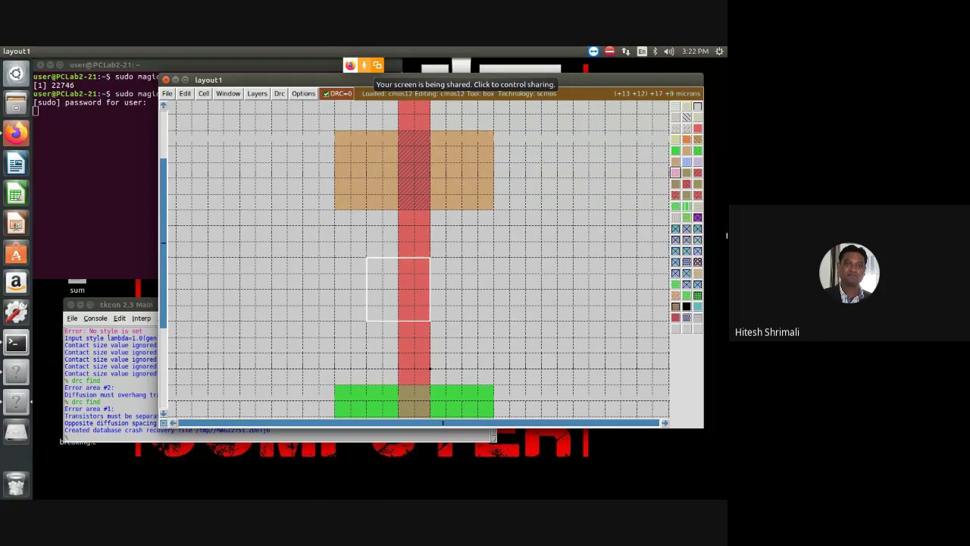
Paint a purple contact 4 by 4 microns over the gate, 3 microns below the brown p-diffusion.
click(696, 218)
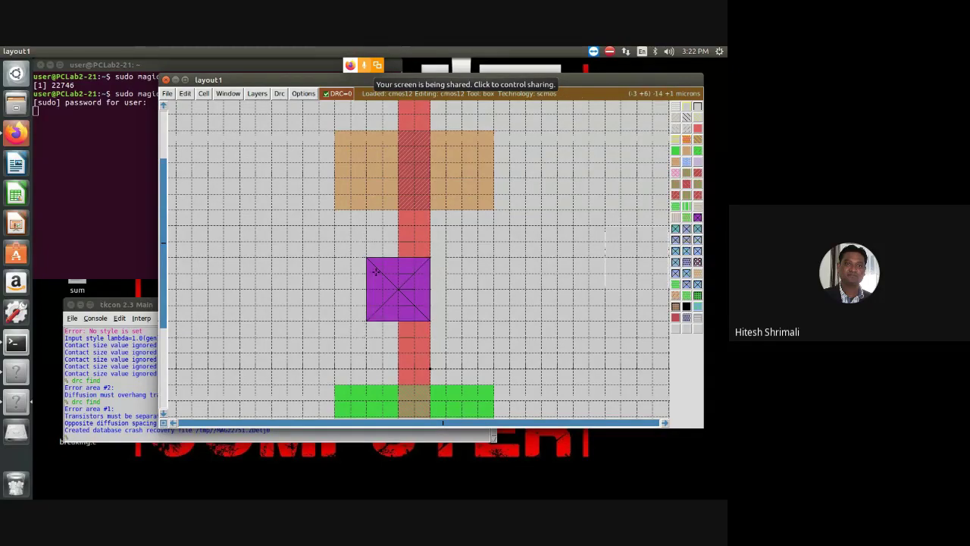
scroll(454, 257, down, 3)
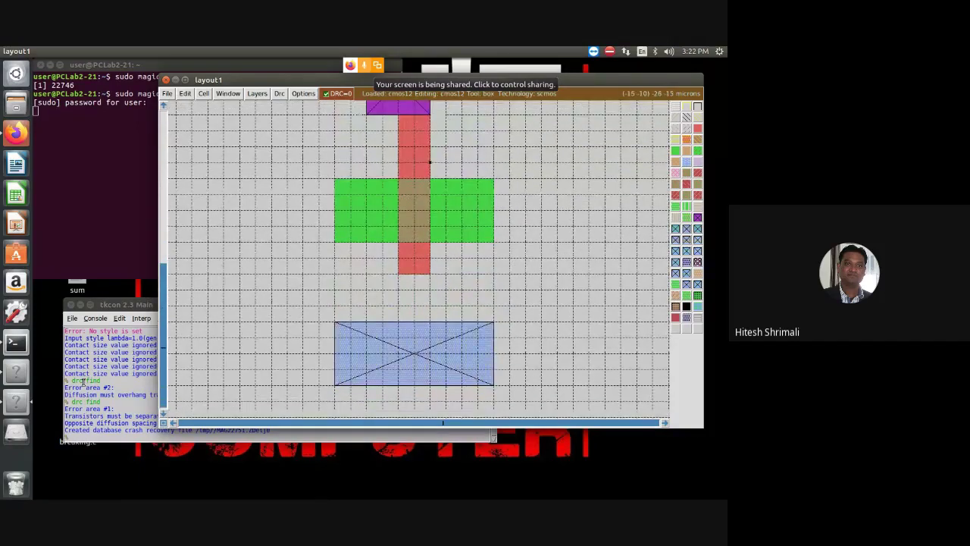
click(127, 383)
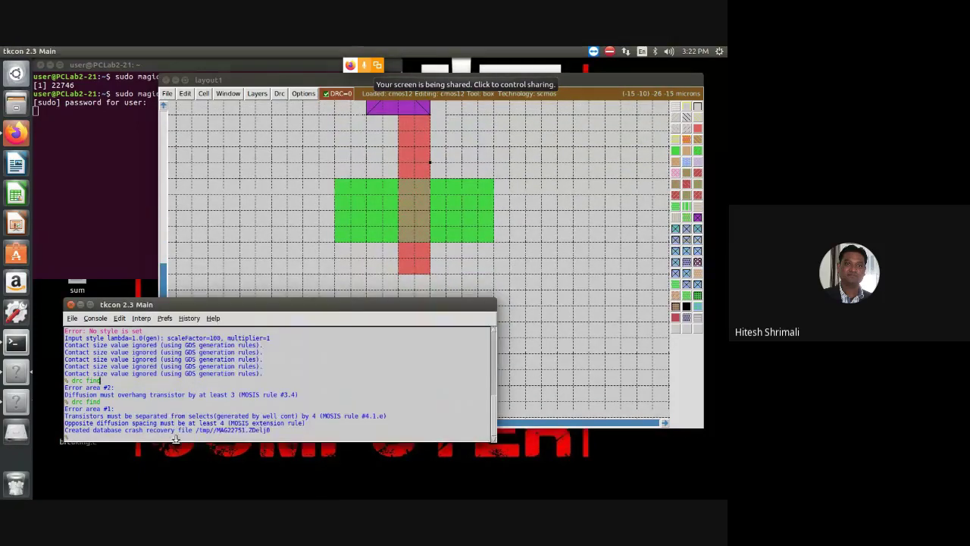
click(606, 258)
scroll(415, 326, up, 2)
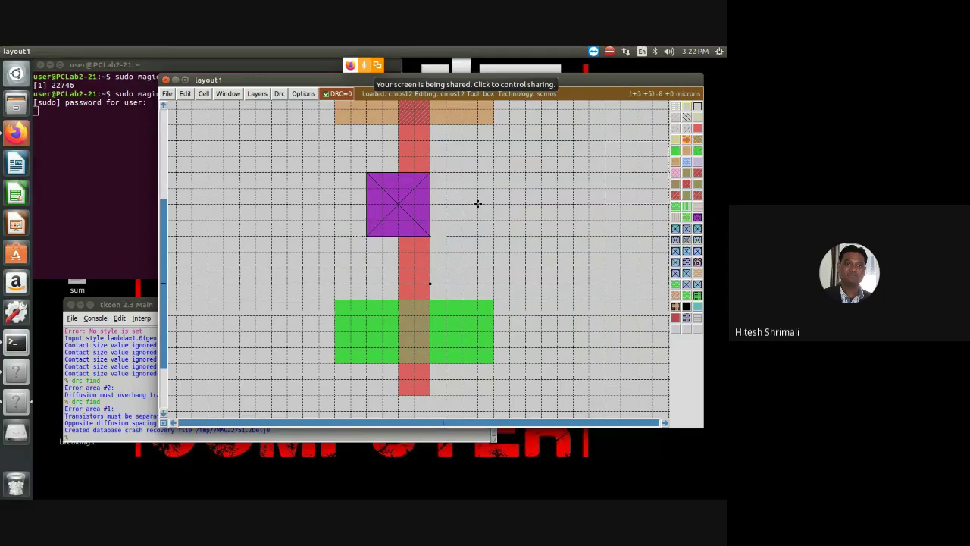
Try replacing the purple gate contact with one 3 by 3 microns at the same upper-left corner, and undo that paint.
middle_click(414, 197)
click(366, 175)
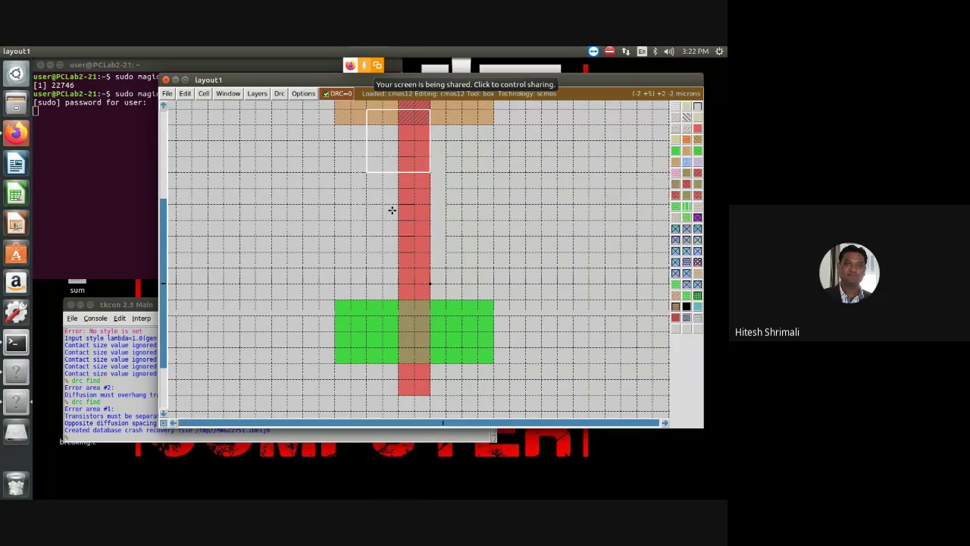
right_click(409, 220)
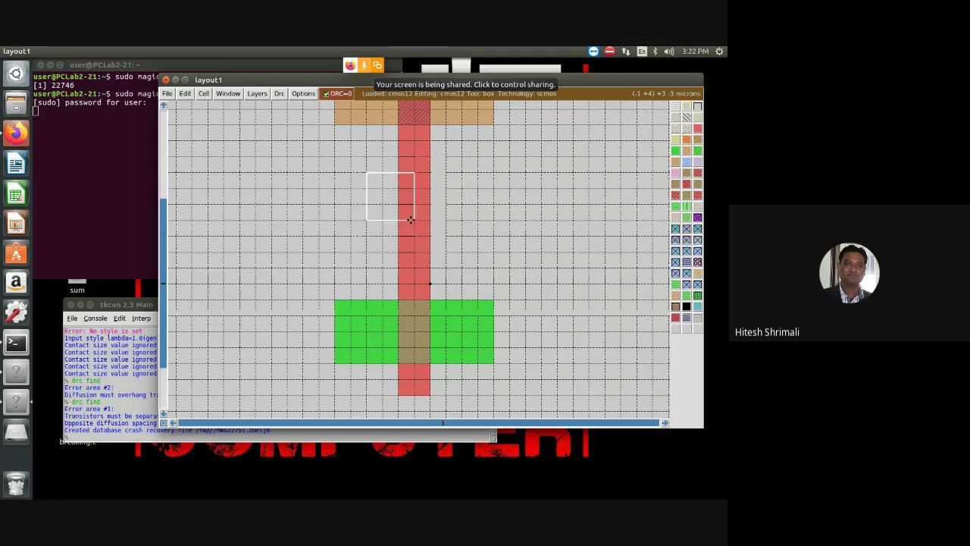
middle_click(697, 220)
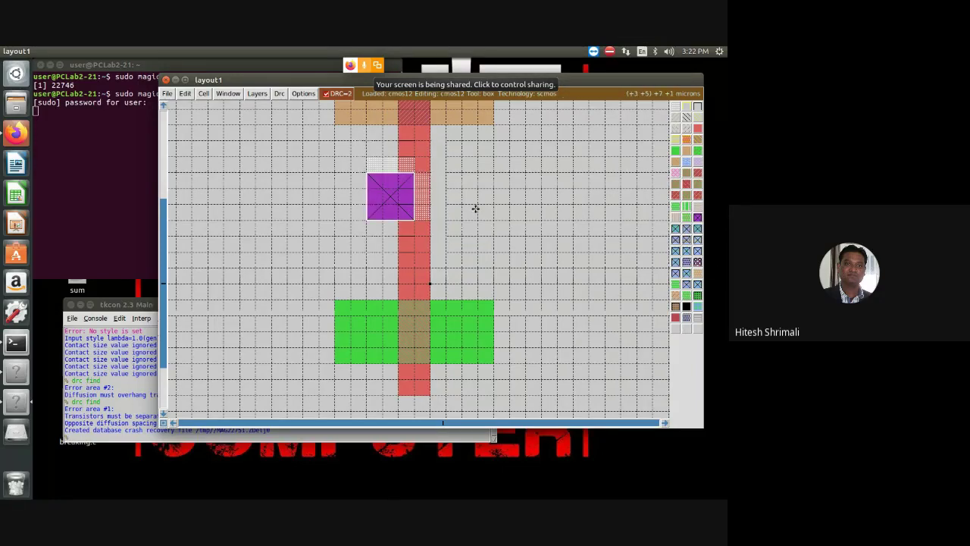
key(u)
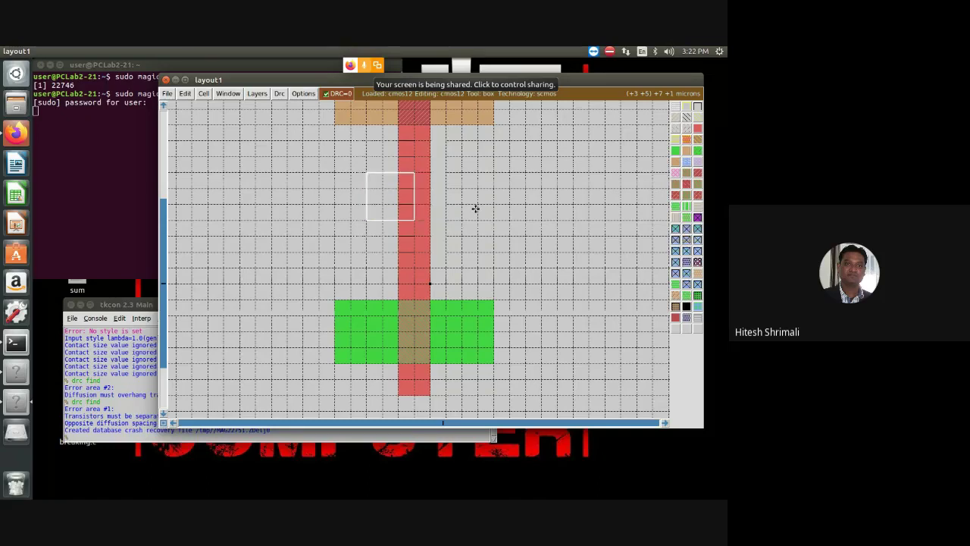
Paint the purple gate contact at 4 by 4 microns, flush with the gate's right edge and 3 microns below the p-diffusion.
click(365, 173)
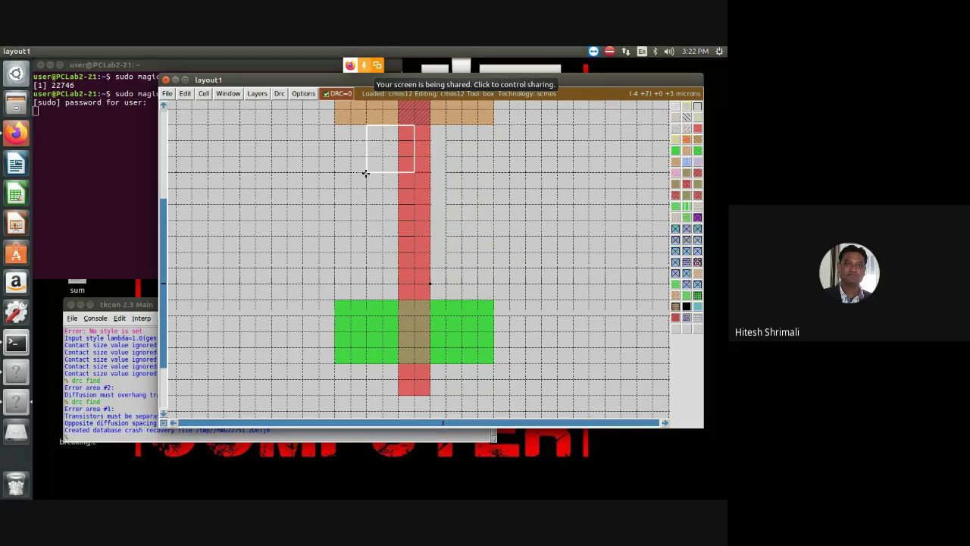
right_click(427, 236)
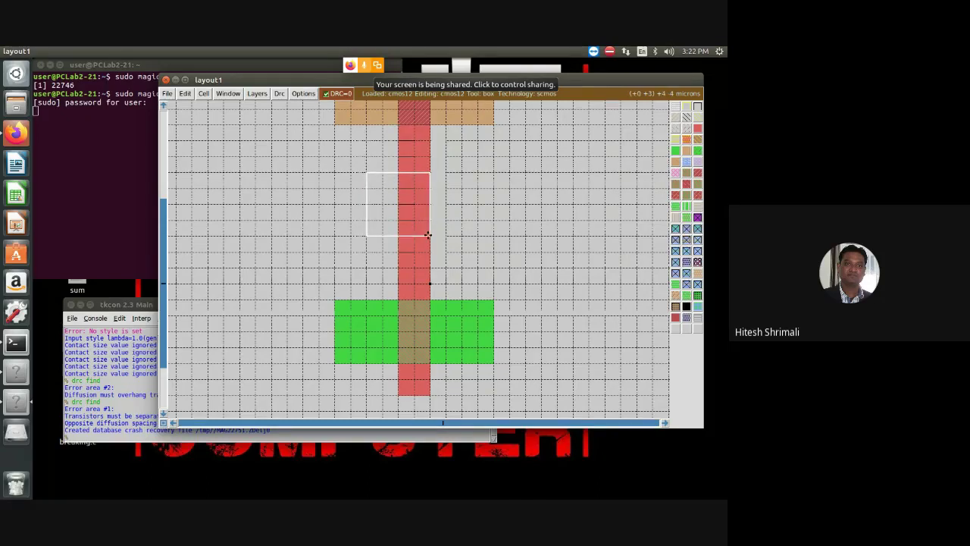
middle_click(698, 219)
click(522, 186)
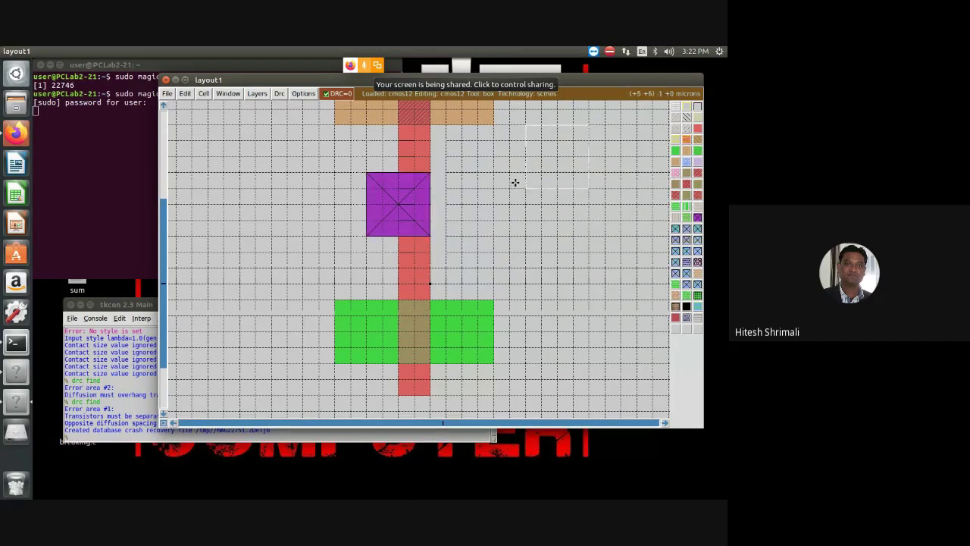
Paint a light-blue metal strip 13 by 4 microns, running left from the purple gate contact's right edge.
scroll(521, 219, up, 2)
scroll(455, 242, down, 1)
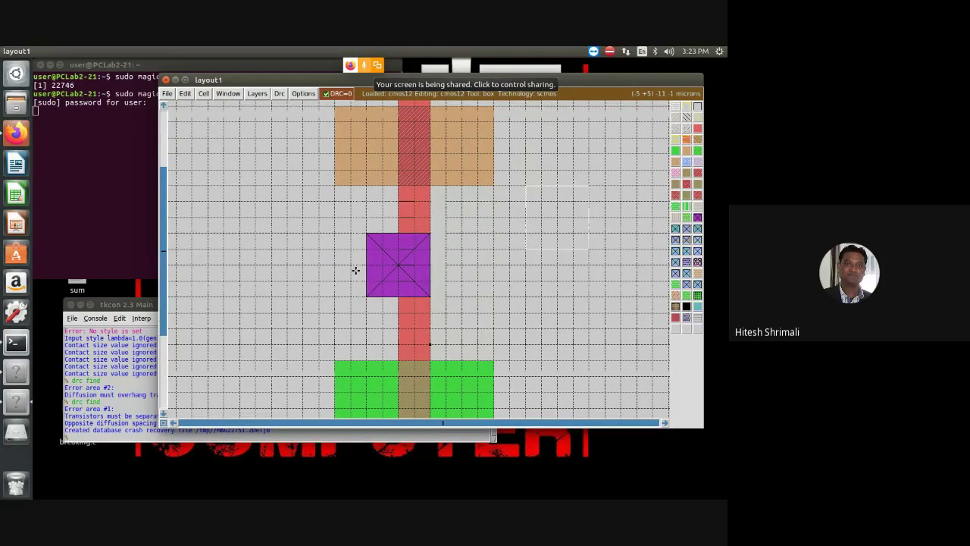
click(428, 235)
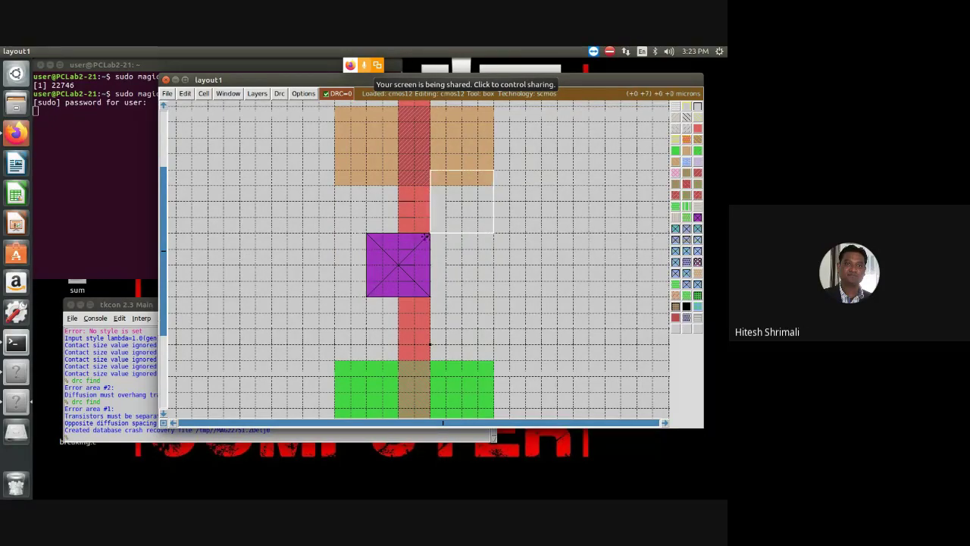
right_click(221, 299)
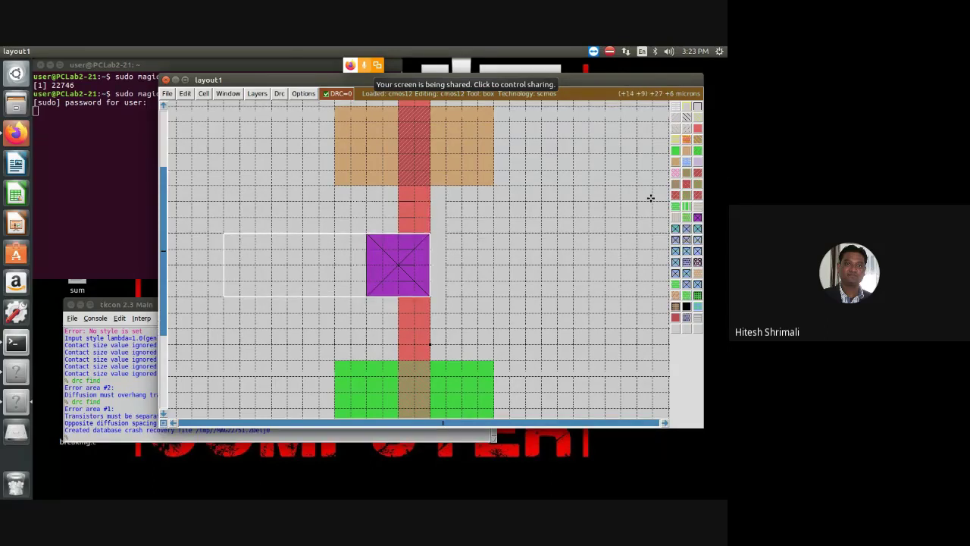
click(684, 165)
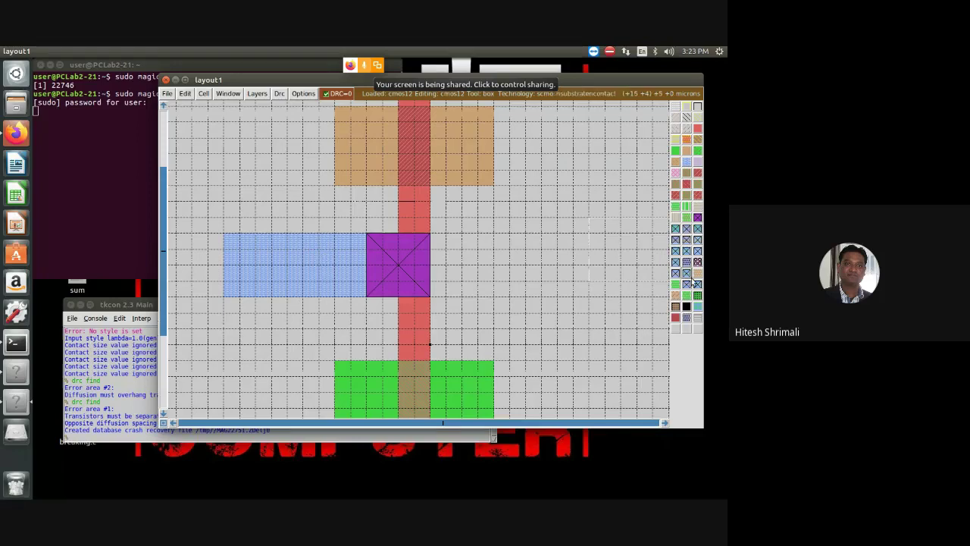
Examine the whole layout, from the substrate contact above the gate down to the one below it, including both diffusions.
scroll(536, 269, up, 1)
scroll(535, 268, up, 1)
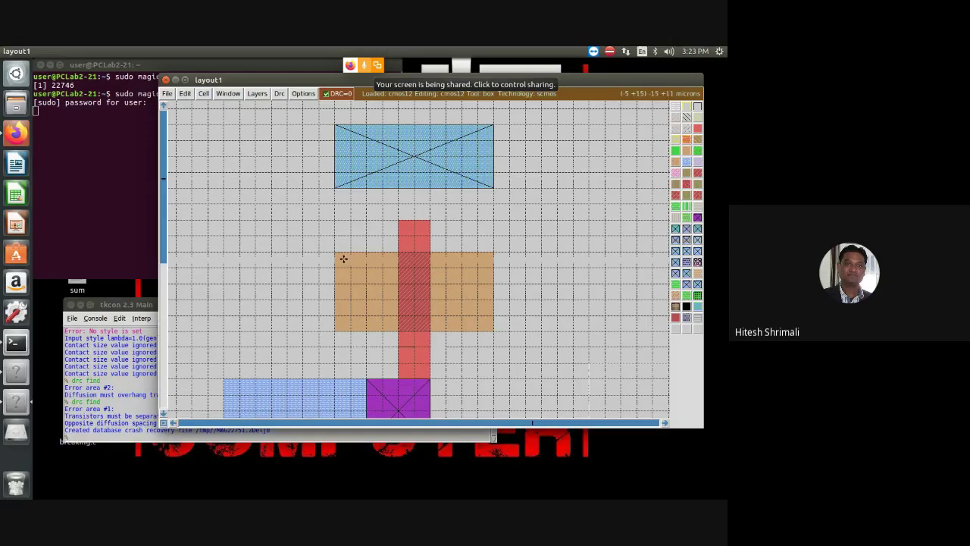
scroll(349, 281, down, 3)
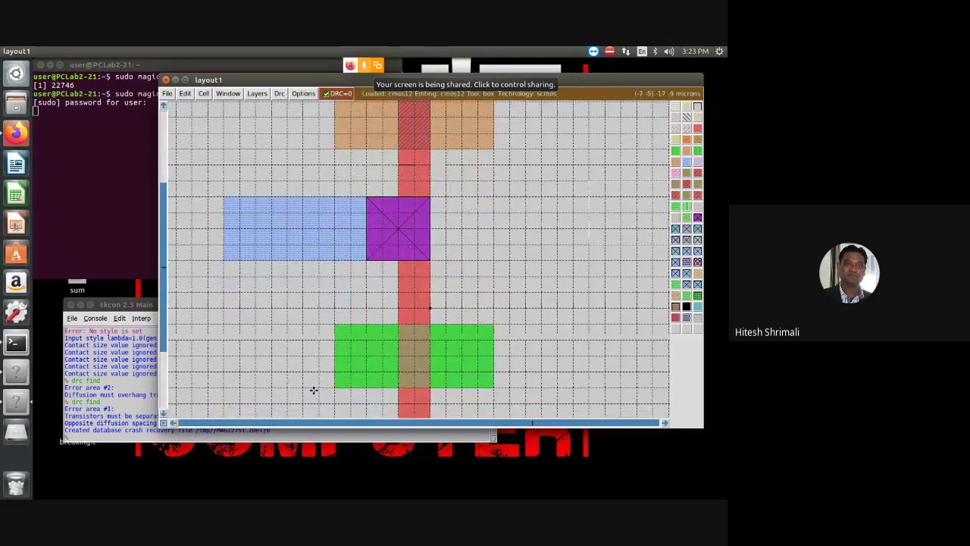
scroll(346, 349, down, 1)
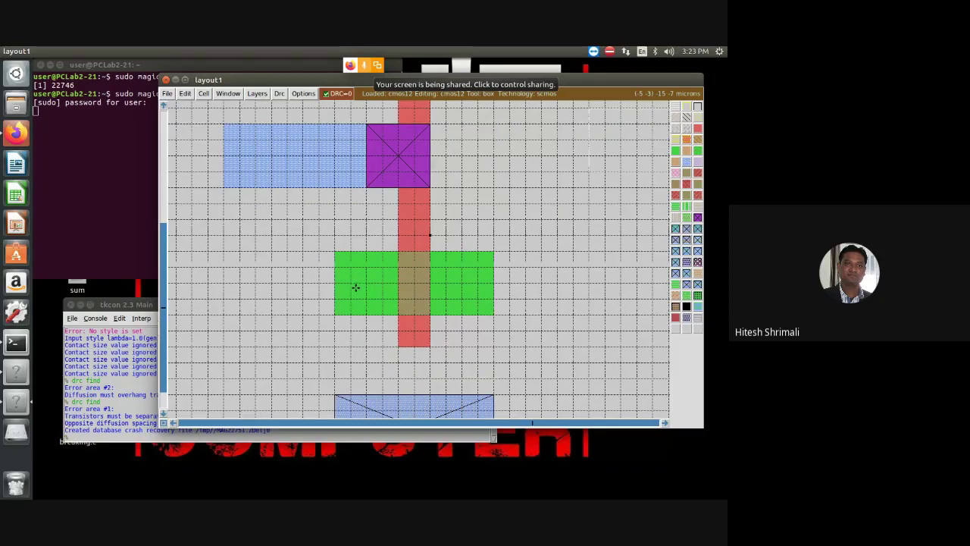
scroll(356, 287, up, 2)
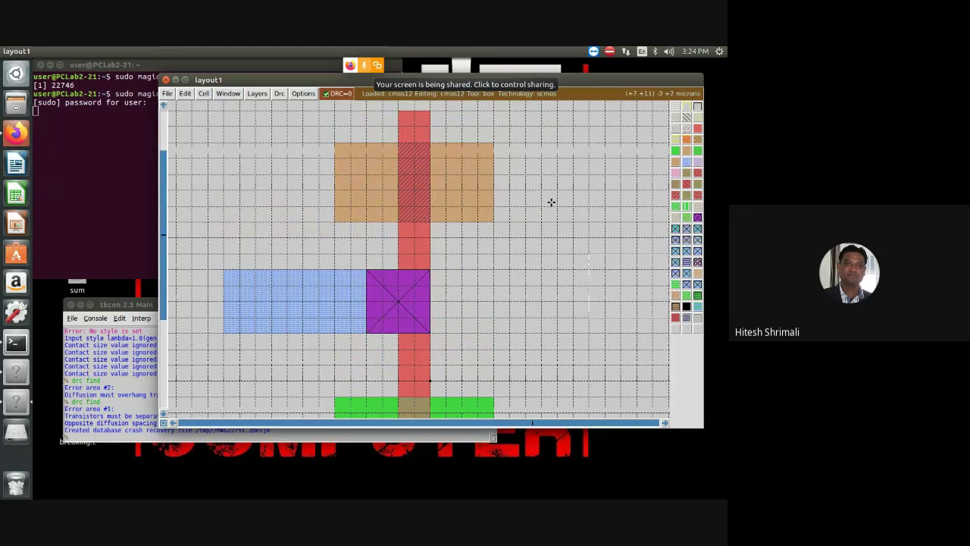
scroll(609, 231, up, 1)
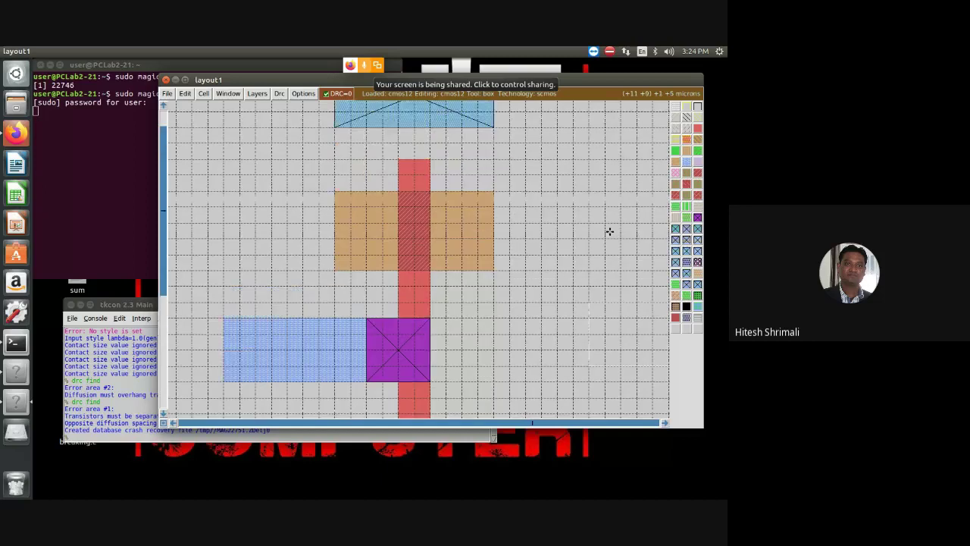
scroll(210, 308, up, 1)
scroll(340, 307, down, 2)
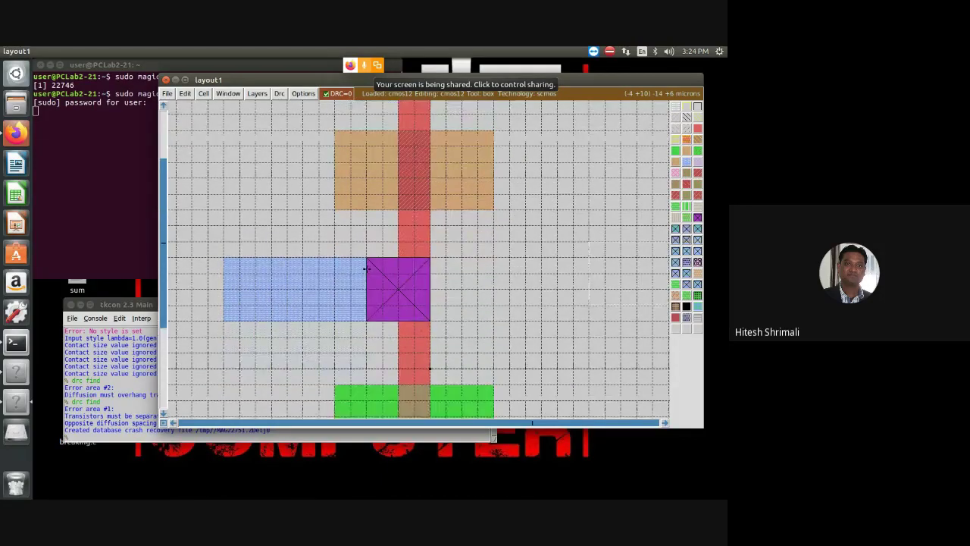
scroll(366, 268, down, 1)
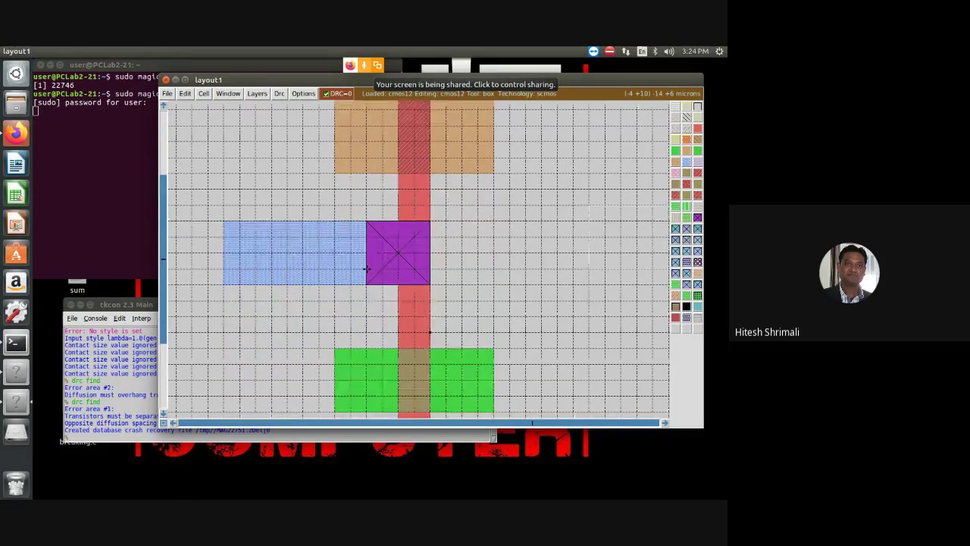
scroll(365, 174, up, 2)
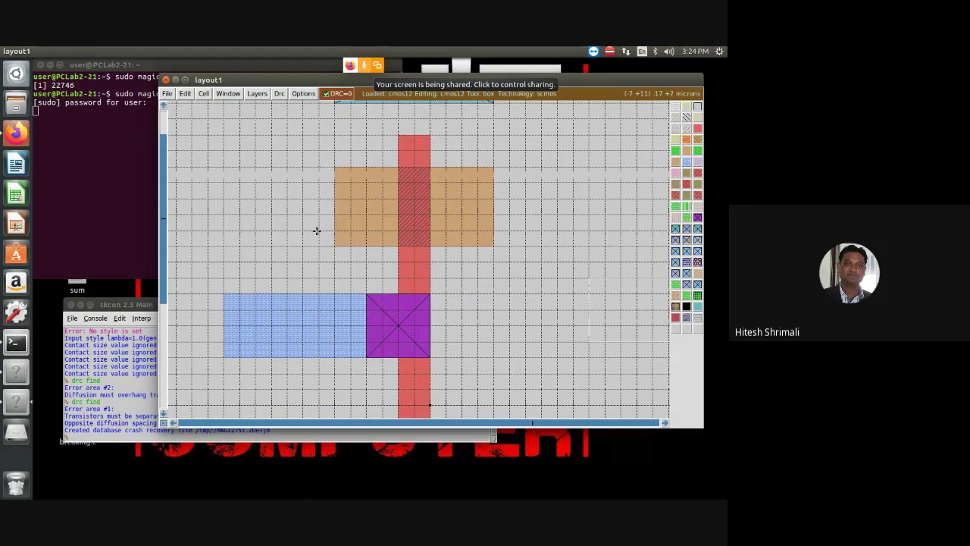
scroll(376, 273, down, 2)
scroll(377, 273, down, 2)
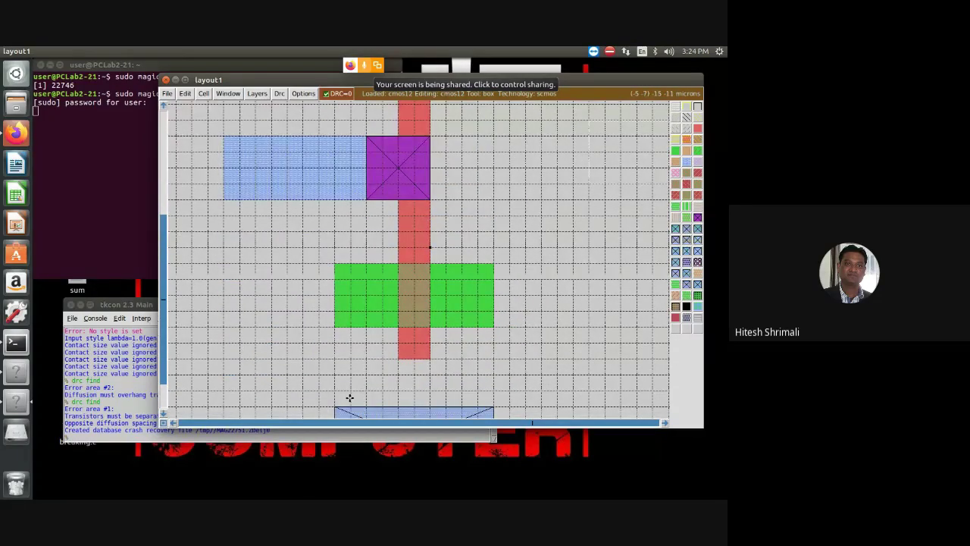
scroll(349, 396, down, 2)
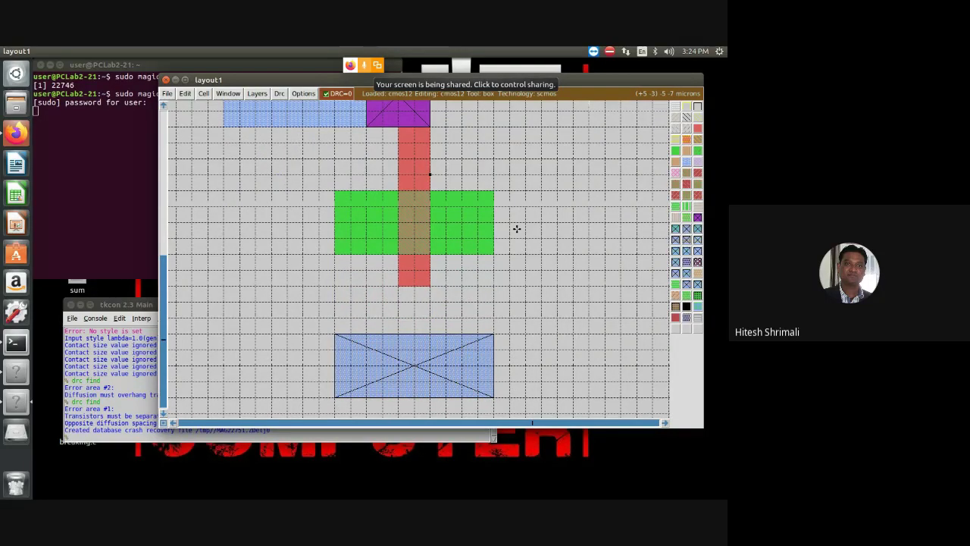
Paint a violet-blue diffusion contact 4 by 4 microns at the p-diffusion's upper-left corner, overhanging its left edge by 2 microns.
scroll(516, 229, up, 5)
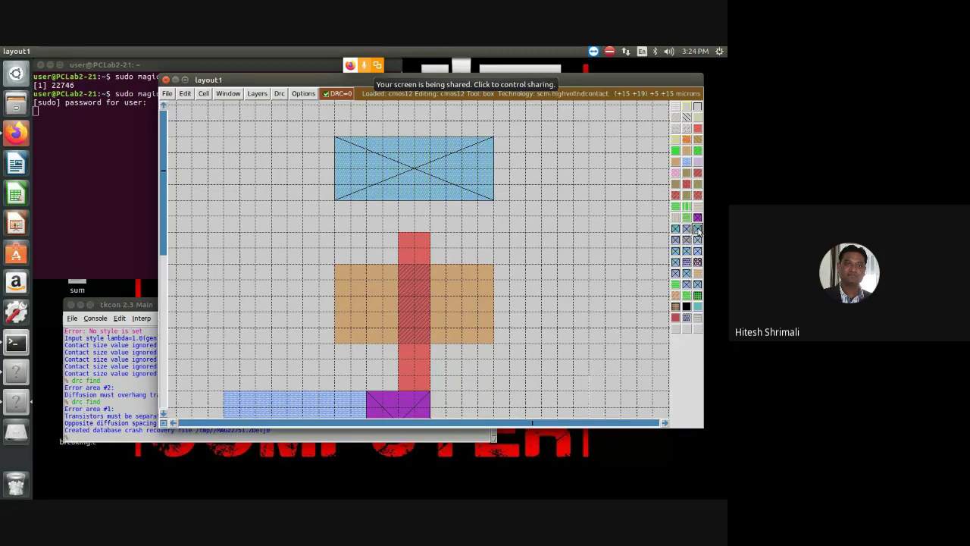
click(302, 265)
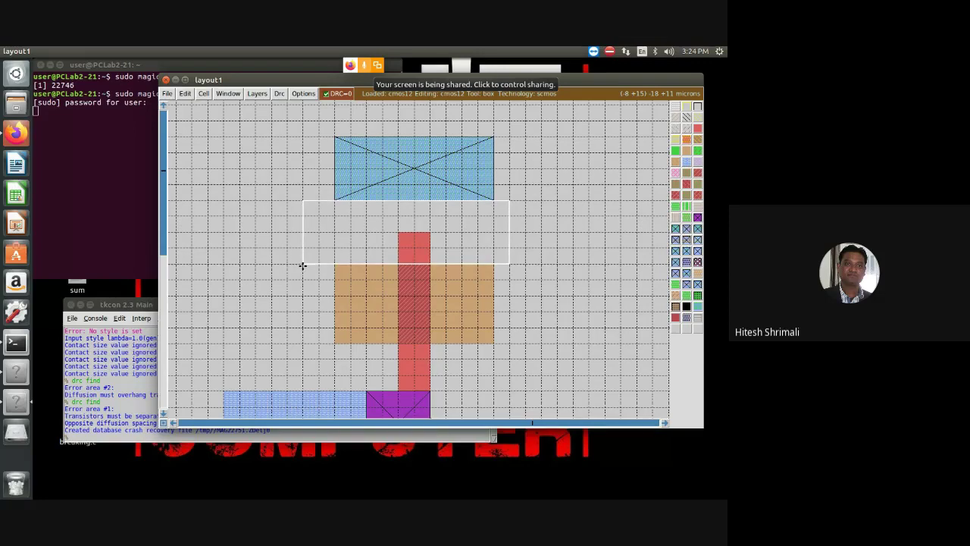
middle_click(362, 326)
key(u)
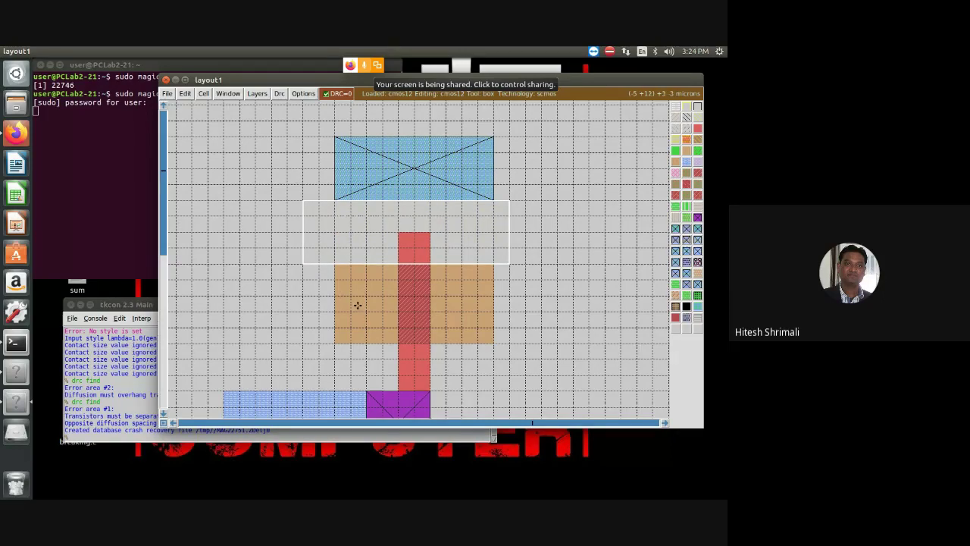
right_click(364, 327)
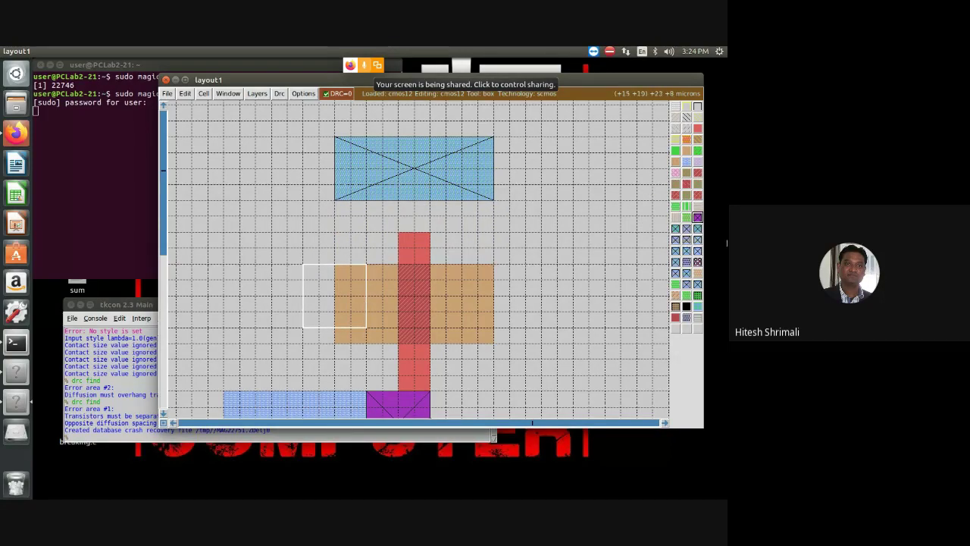
middle_click(684, 231)
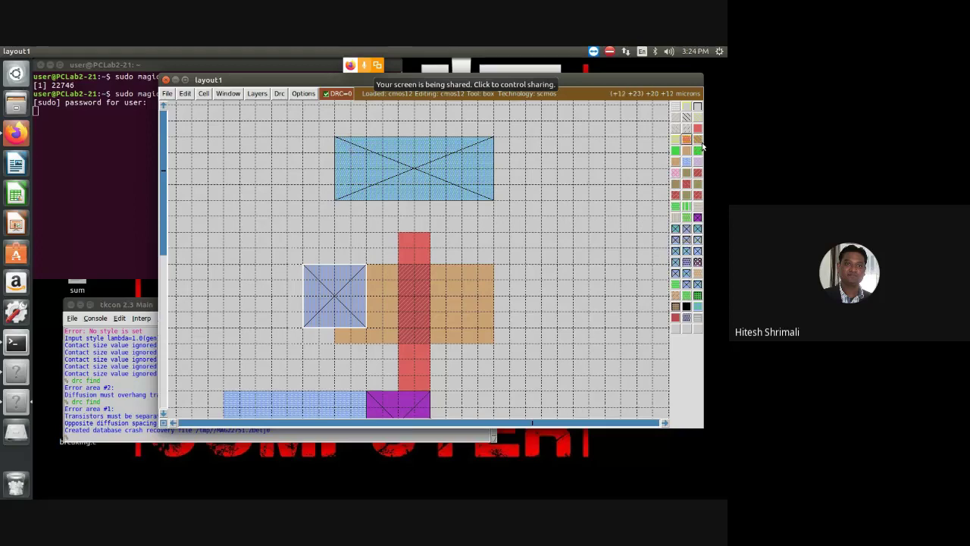
Paint a light-blue metal strip 4 by 9 microns connecting the p-diffusion contact to the upper substrate contact's left end.
right_click(302, 279)
click(302, 279)
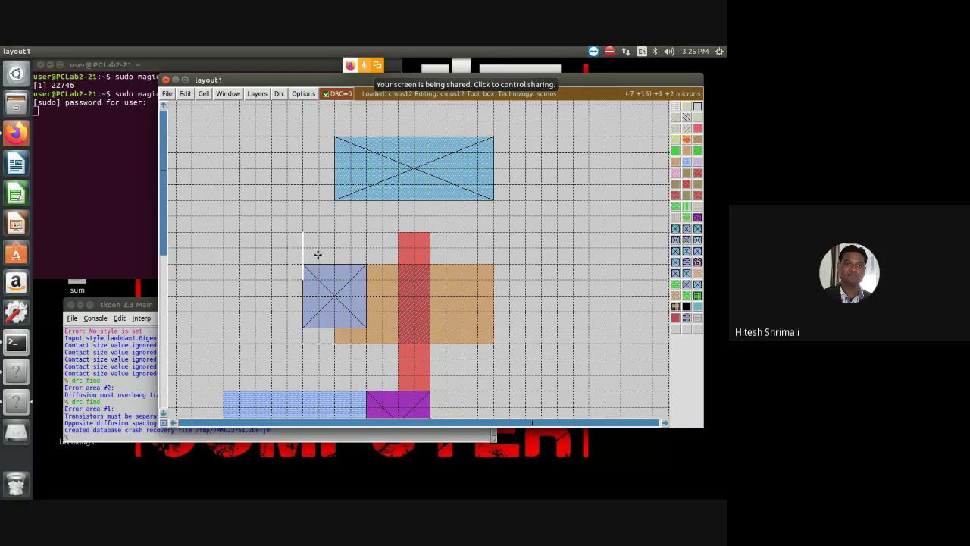
right_click(367, 136)
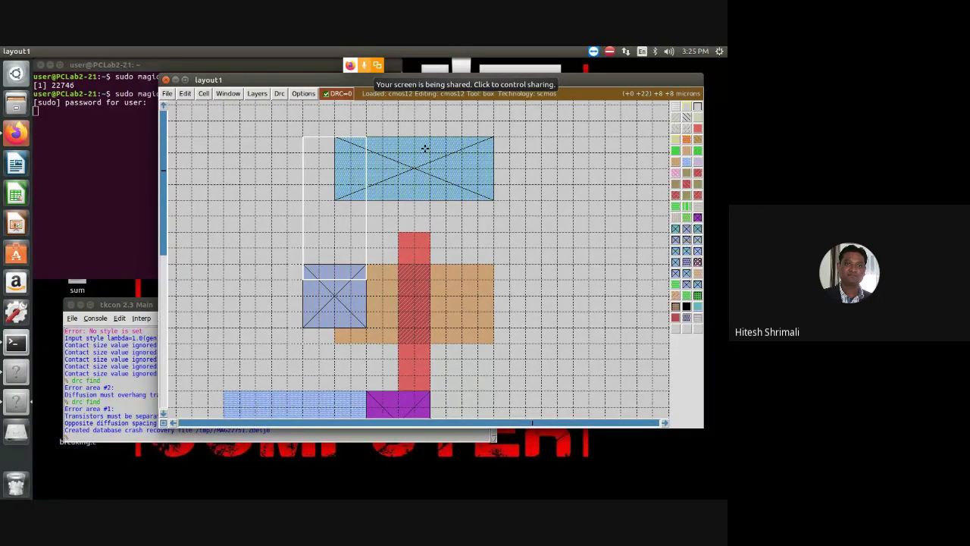
middle_click(684, 165)
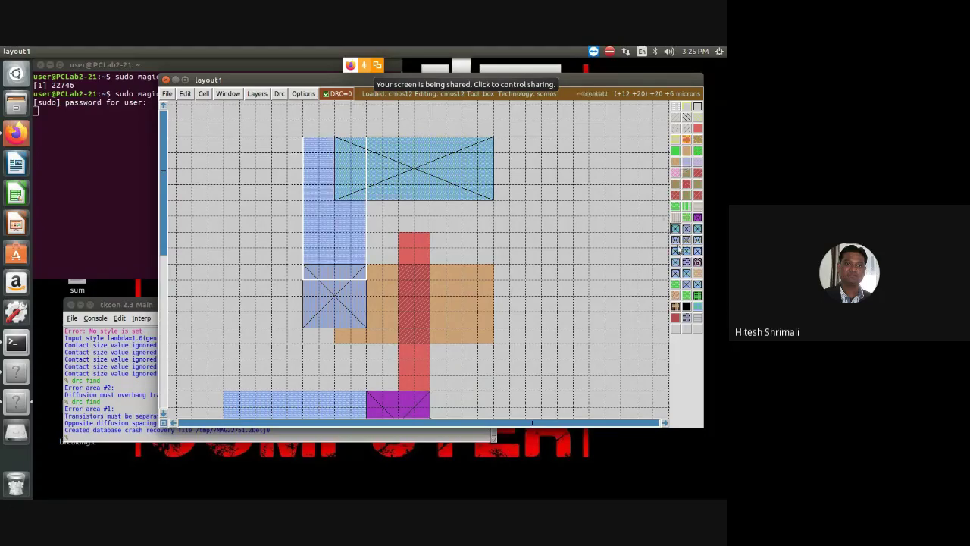
click(608, 279)
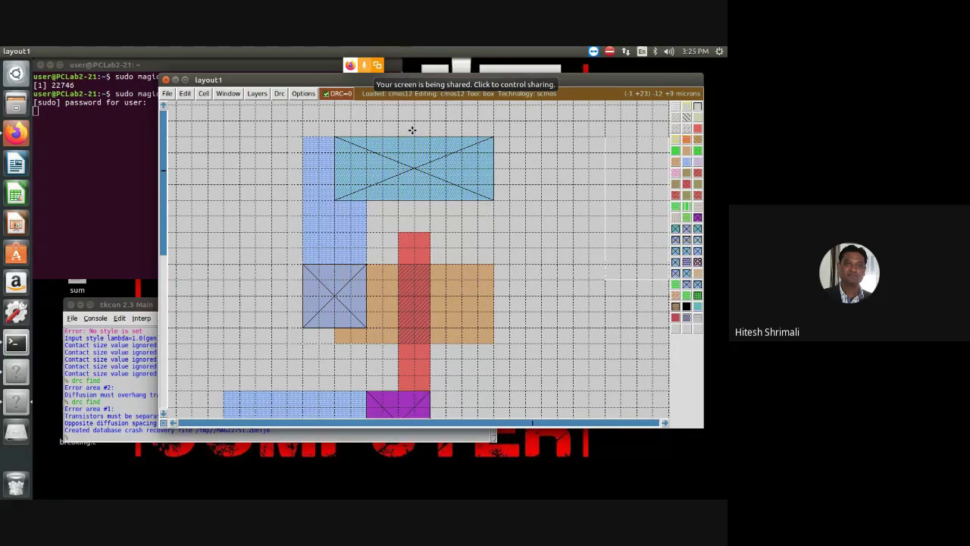
scroll(613, 275, down, 8)
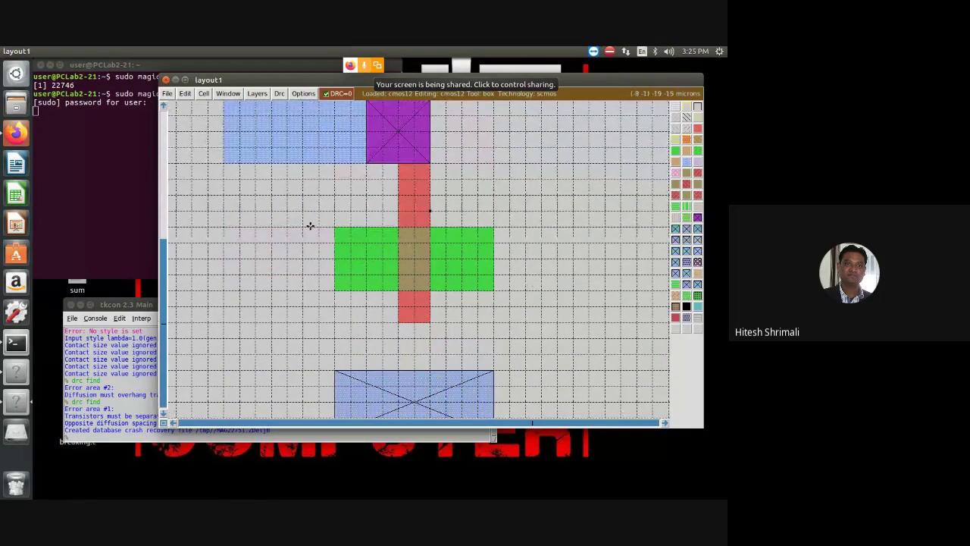
click(302, 227)
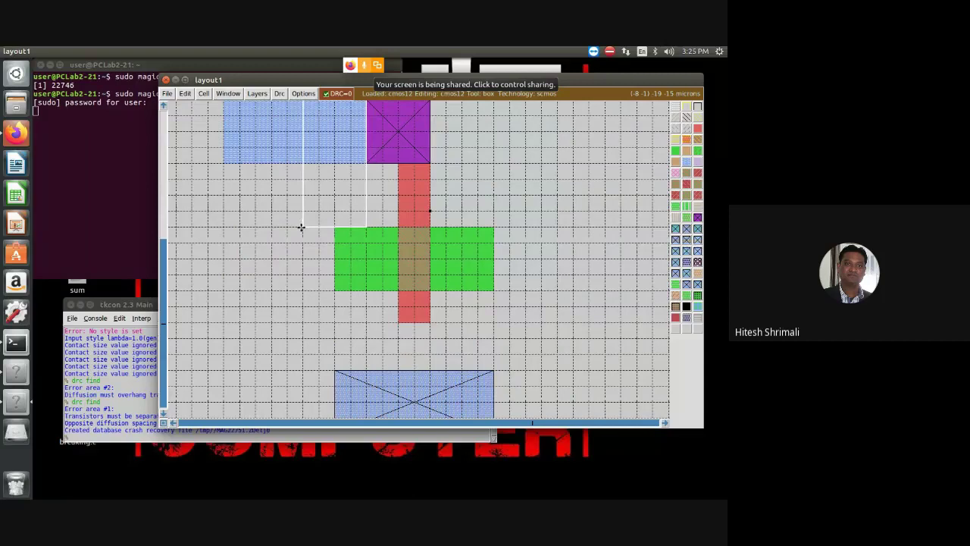
middle_click(362, 291)
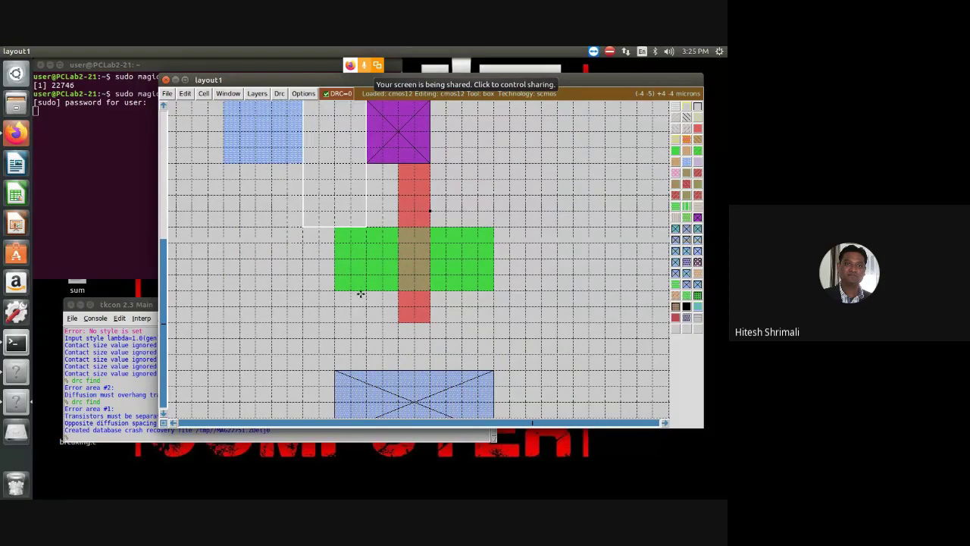
right_click(362, 292)
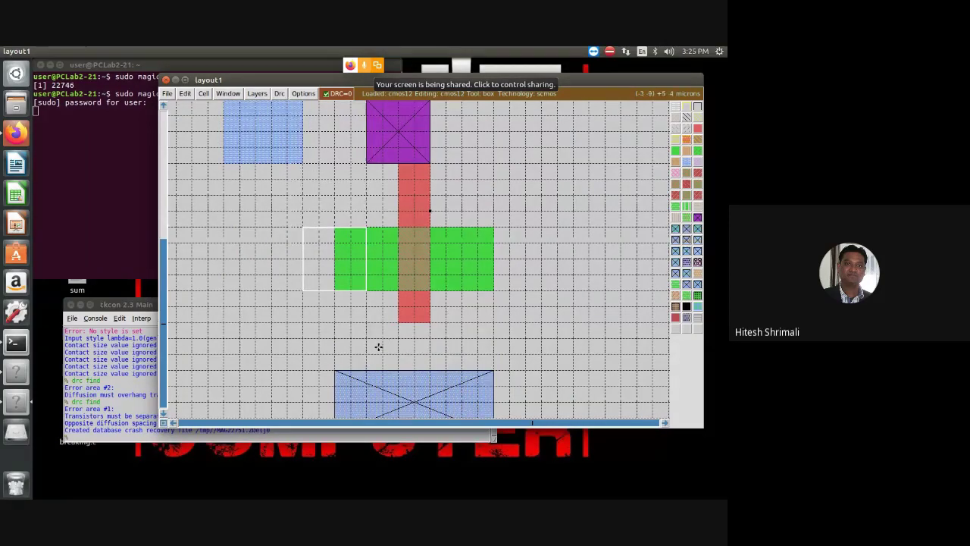
scroll(385, 339, up, 1)
key(u)
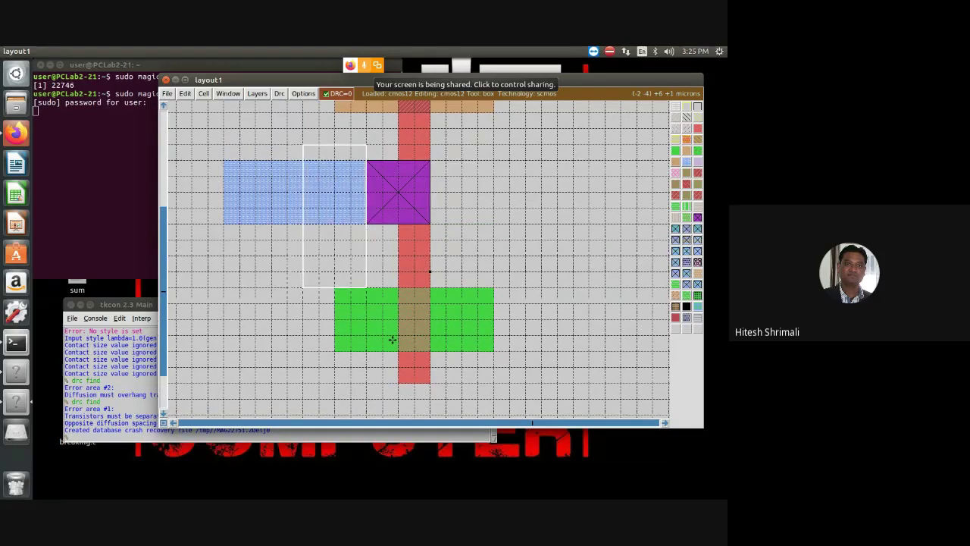
right_click(362, 352)
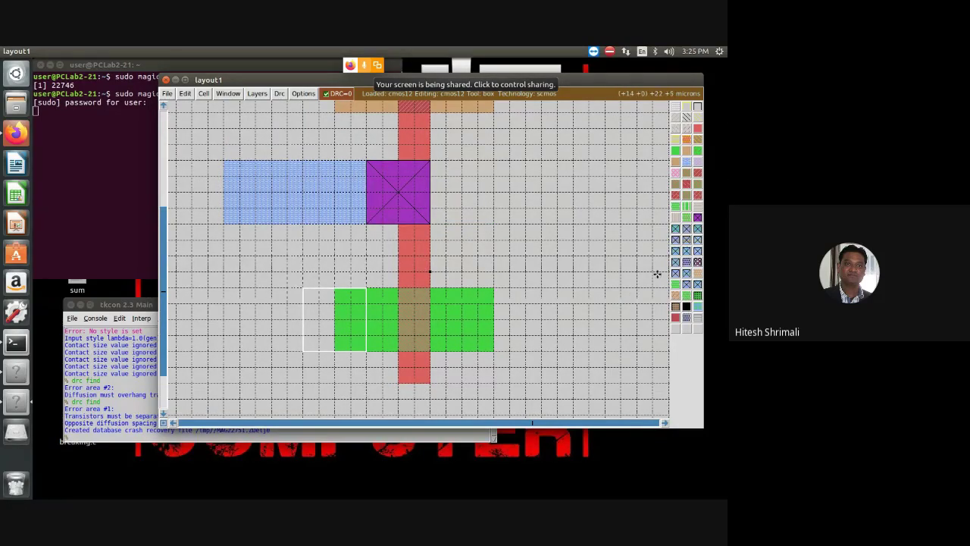
middle_click(686, 231)
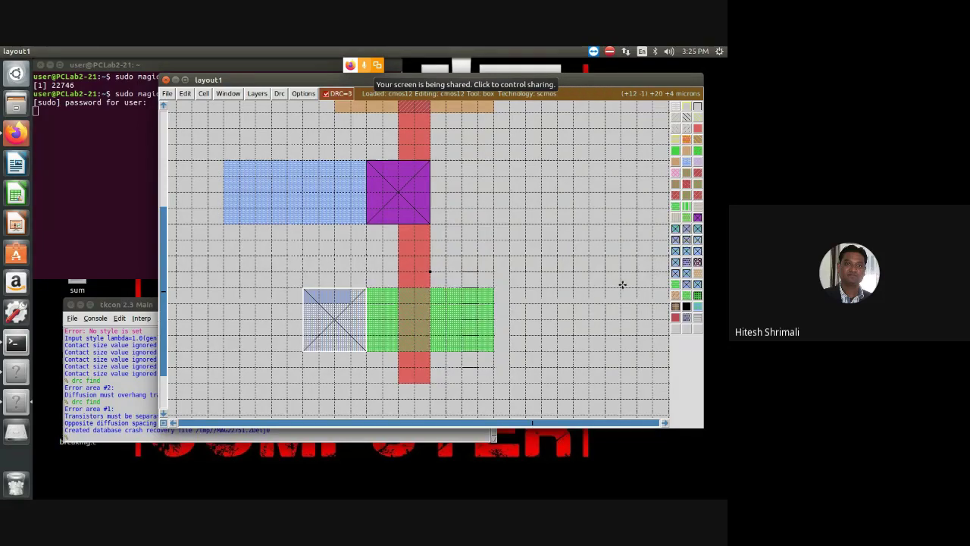
key(u)
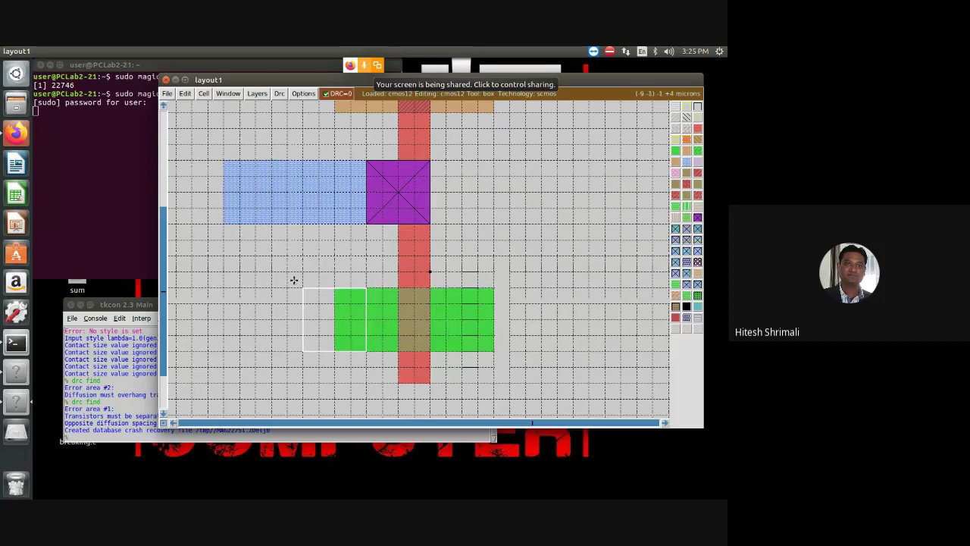
Paint a teal n-diffusion contact 4 by 4 microns over the green n-diffusion's left end, overhanging its left edge by 3 microns.
click(287, 290)
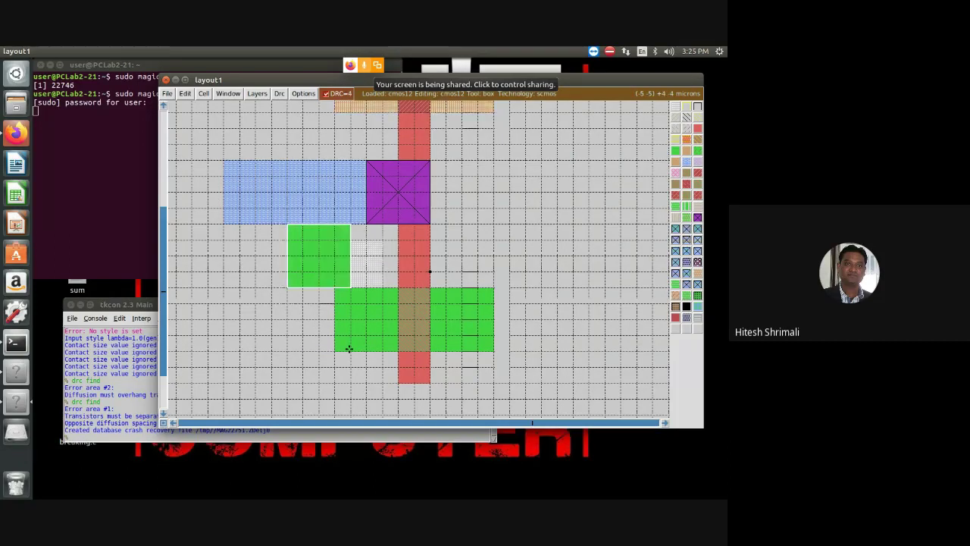
middle_click(349, 348)
key(u)
right_click(349, 348)
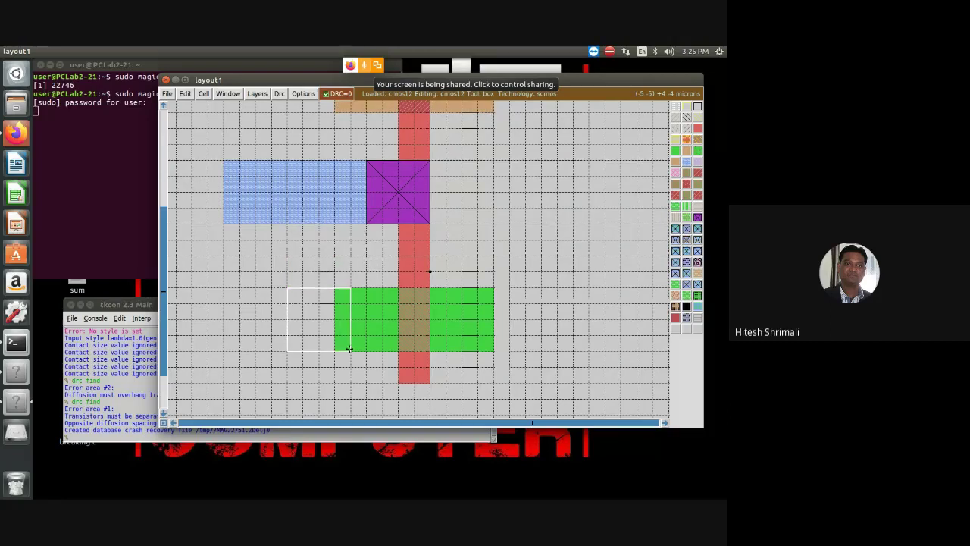
middle_click(679, 234)
click(576, 301)
scroll(575, 301, down, 1)
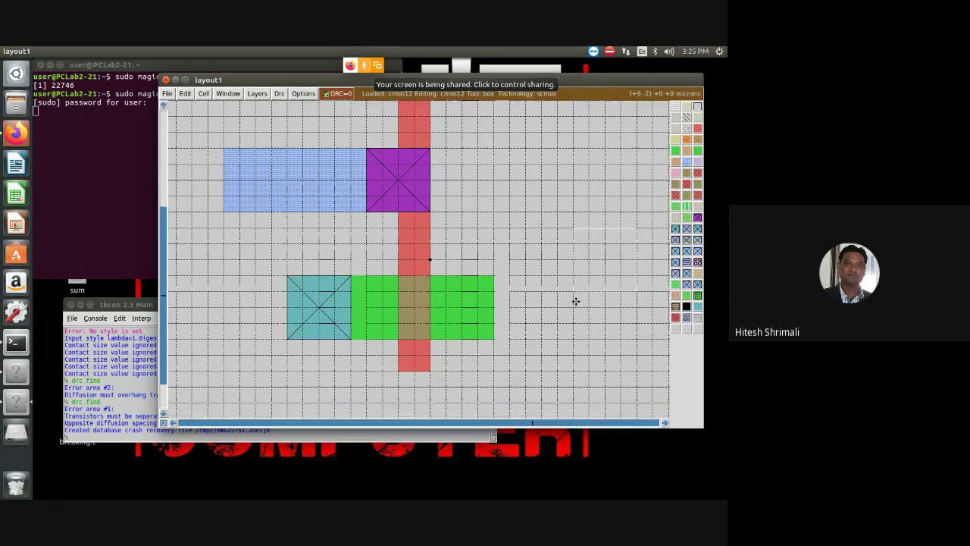
Paint a light-blue metal strip 4 by 10 microns connecting the n-diffusion contact to the lower substrate contact's left end.
scroll(578, 298, down, 5)
scroll(441, 162, down, 3)
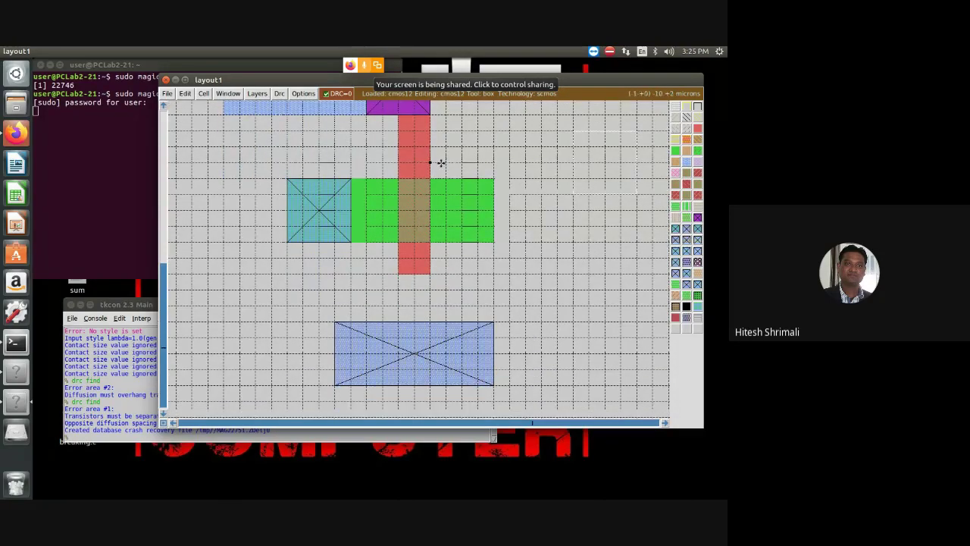
click(287, 225)
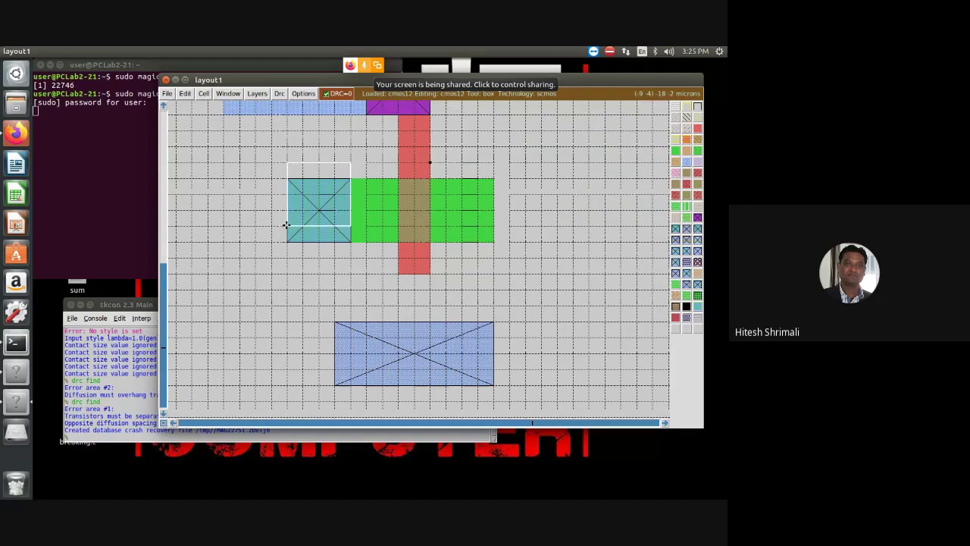
right_click(349, 385)
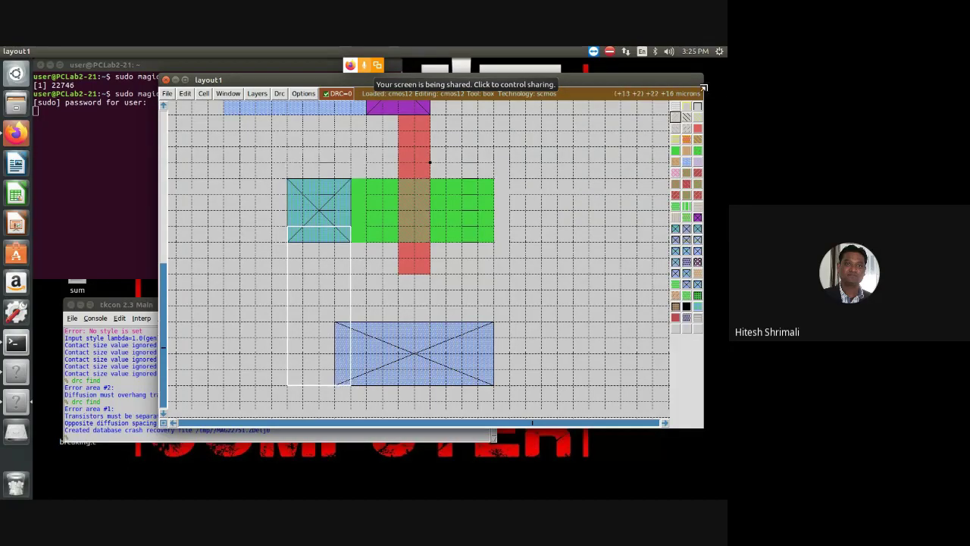
middle_click(690, 161)
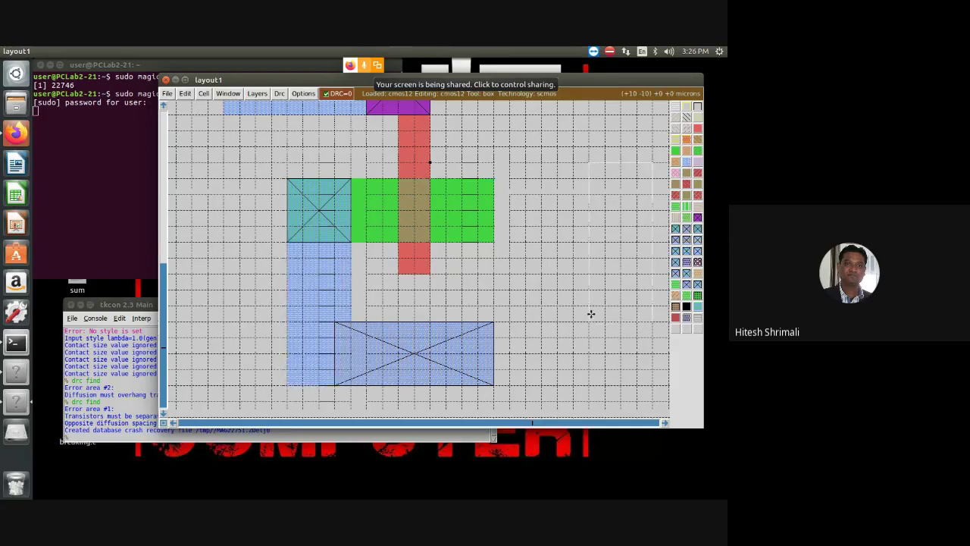
Paint a pdcontact 4 by 4 microns at the p-diffusion's upper-right corner, overhanging its right edge by 3 microns.
scroll(589, 314, up, 3)
scroll(590, 322, up, 2)
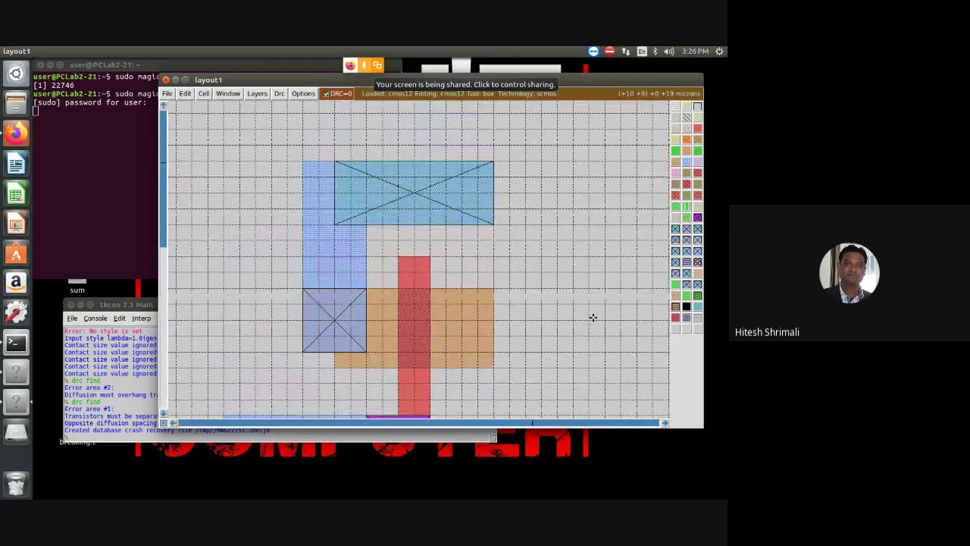
scroll(357, 258, down, 3)
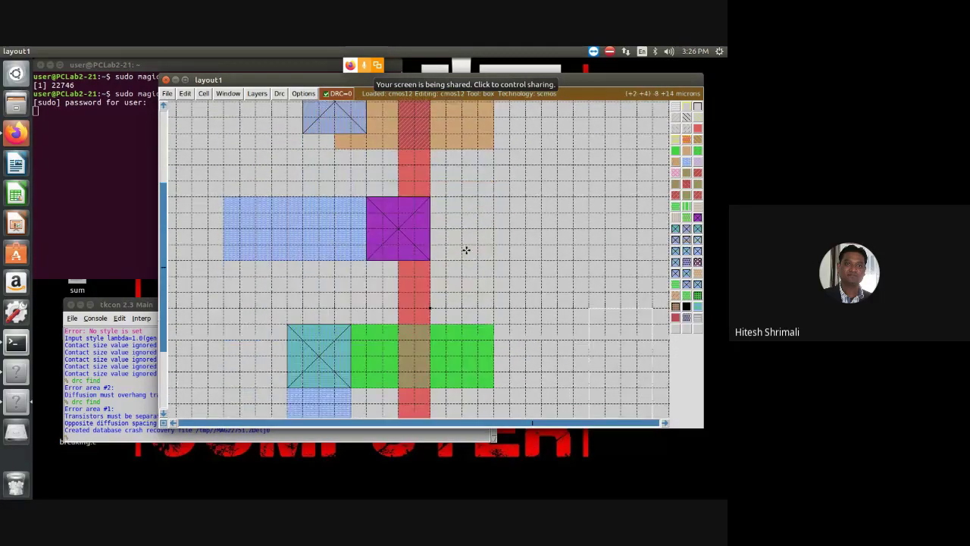
scroll(444, 199, up, 1)
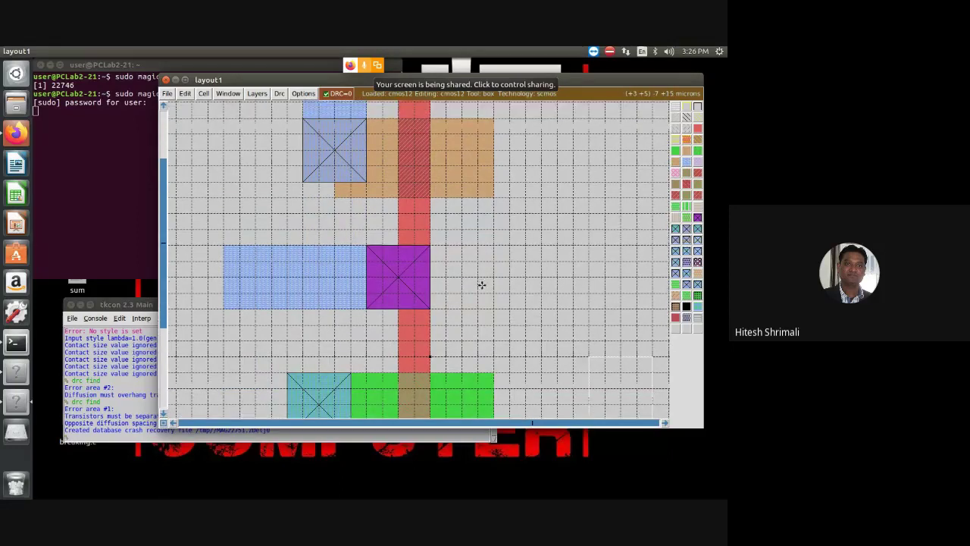
scroll(487, 269, up, 1)
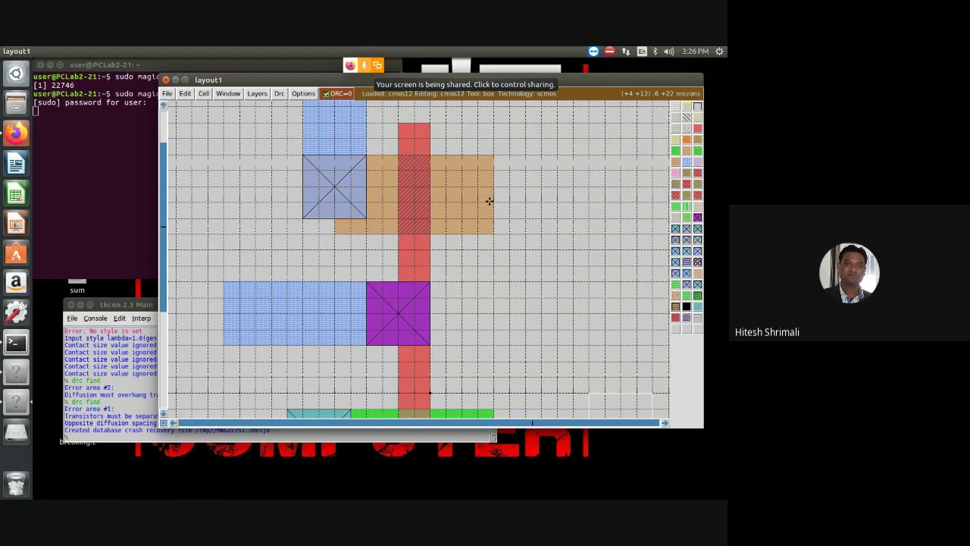
click(477, 156)
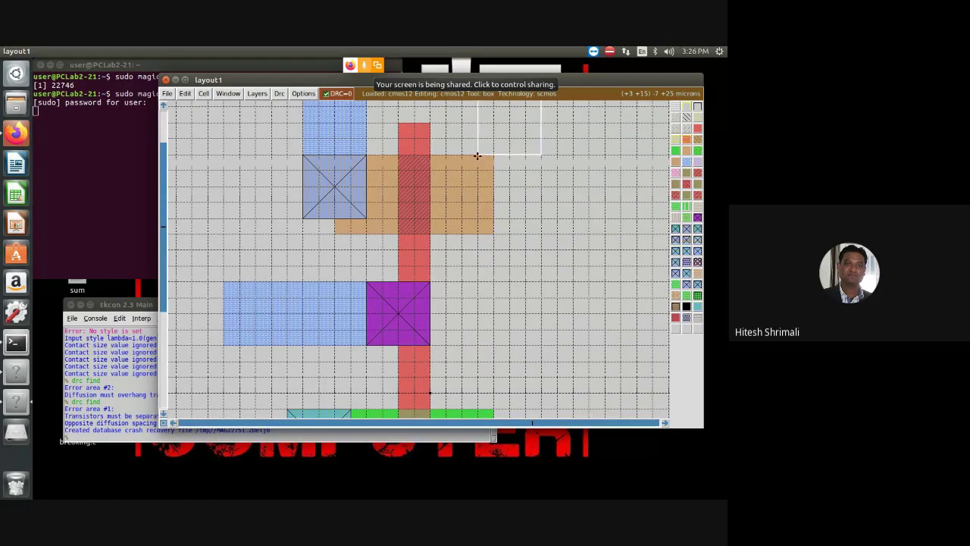
right_click(539, 218)
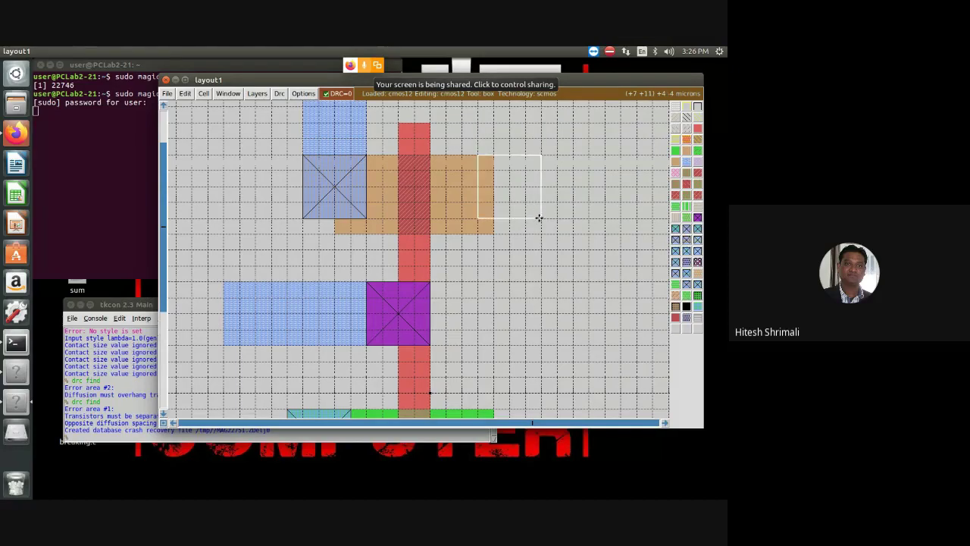
middle_click(686, 229)
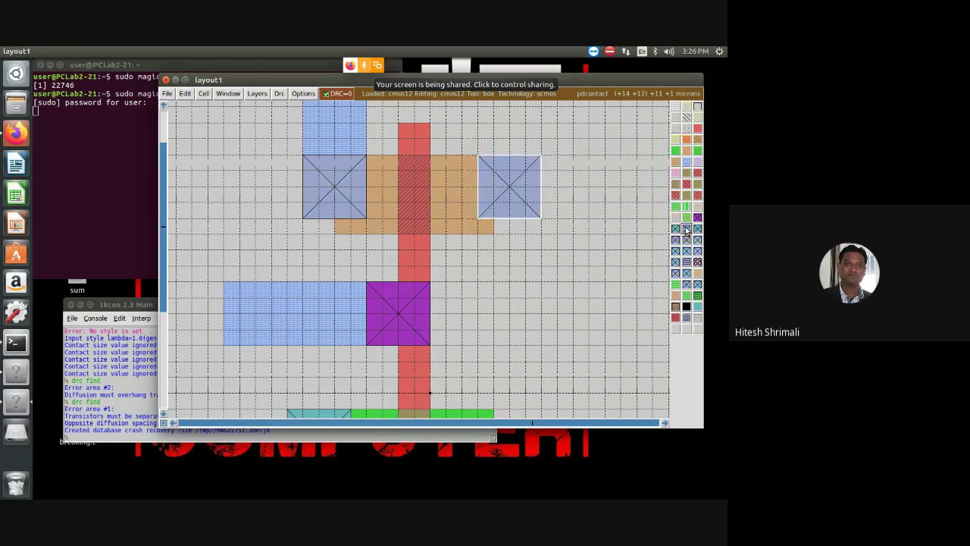
Paint a teal n-diffusion contact 4 by 4 microns over the n-diffusion's right end, overhanging its right edge by 3 microns.
scroll(561, 248, down, 2)
scroll(479, 309, up, 1)
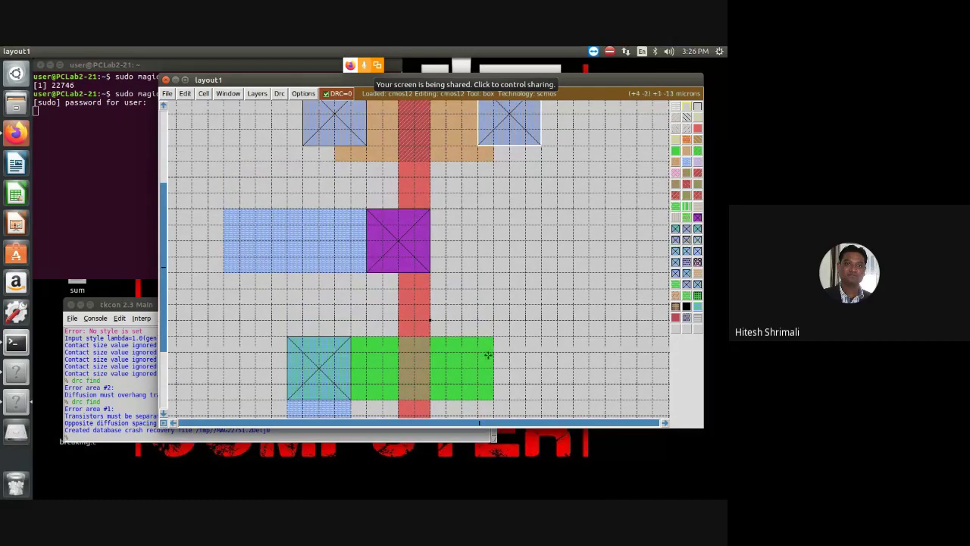
click(477, 336)
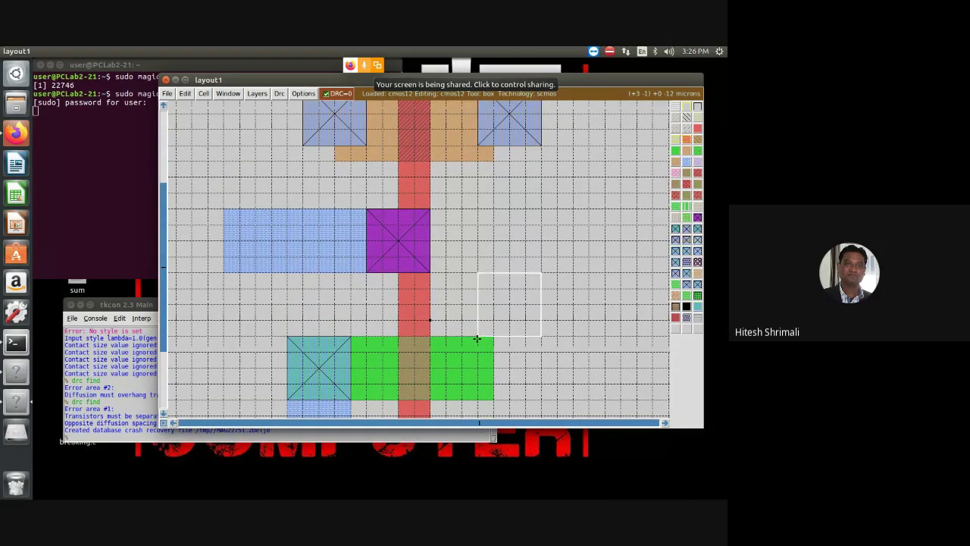
click(539, 394)
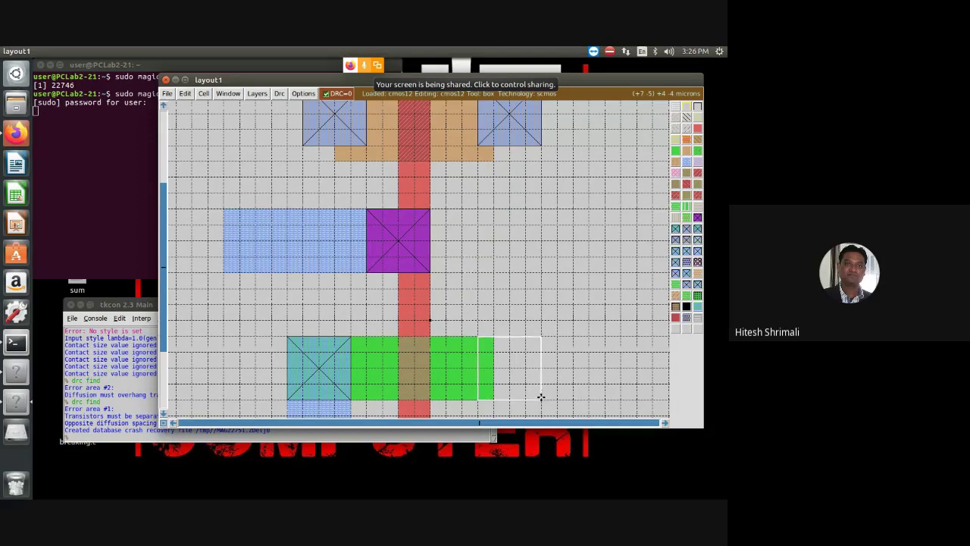
click(674, 231)
scroll(567, 256, up, 1)
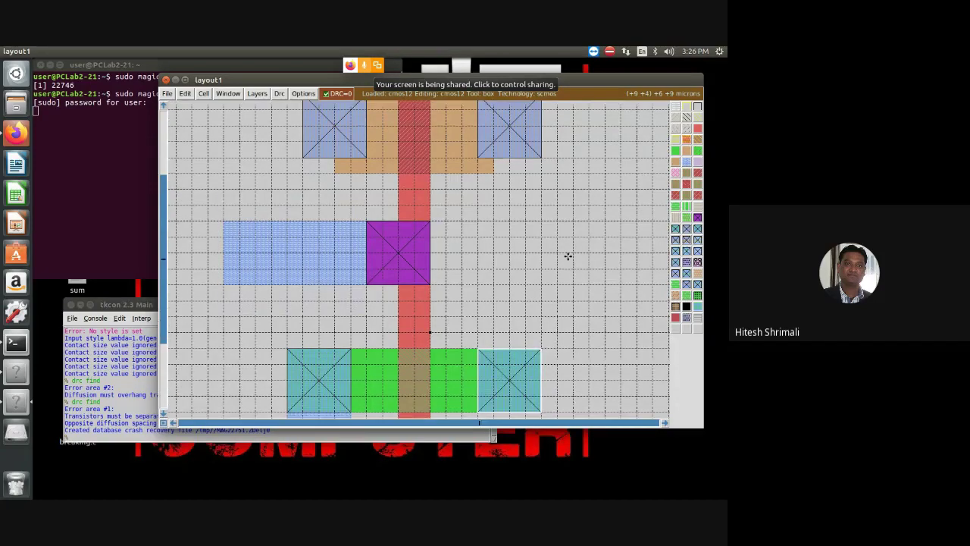
Paint a metal1 strip 4 by 14 microns joining the right-hand p-diffusion contact to the right-hand n-diffusion contact.
click(478, 141)
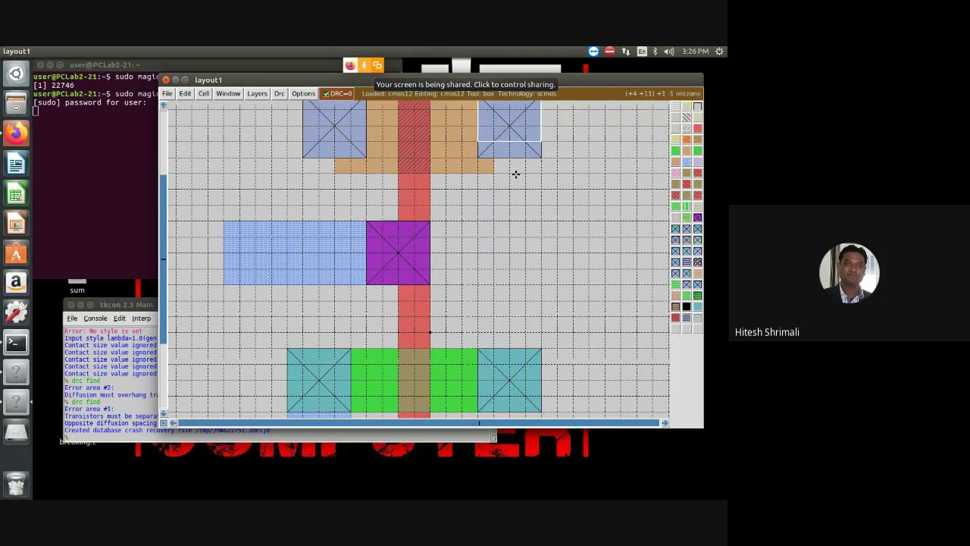
right_click(541, 370)
click(687, 162)
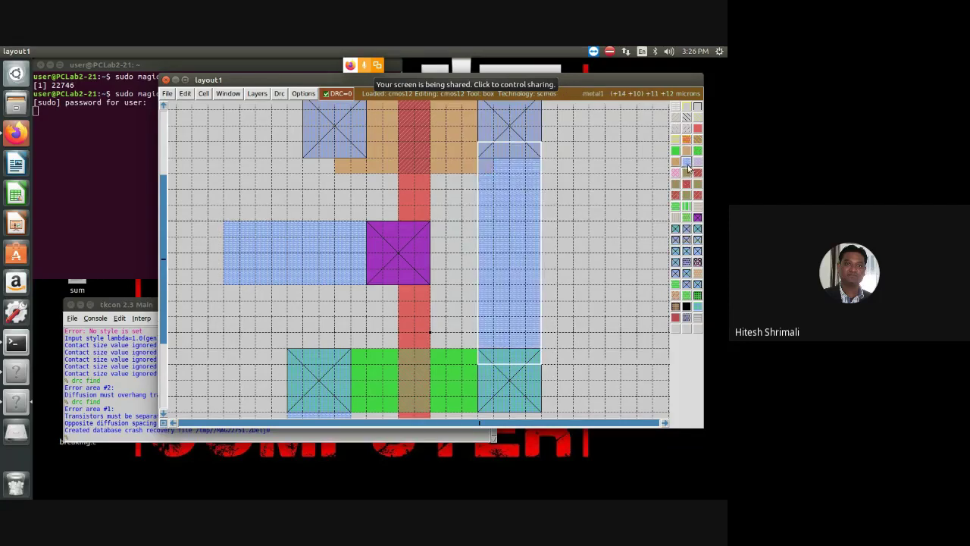
click(579, 267)
Maximize the layout window and examine the whole inverter layout, from the upper substrate contact to the lower one.
scroll(612, 258, up, 2)
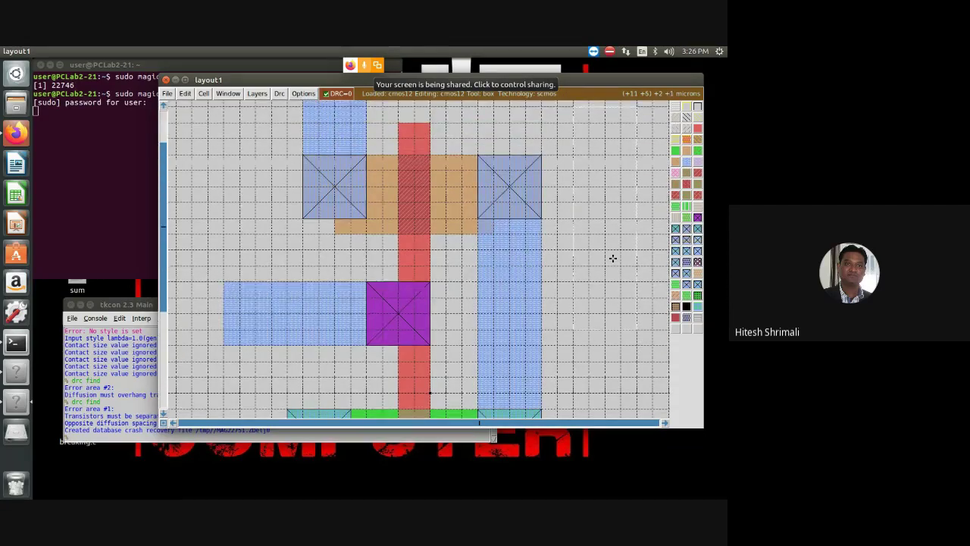
scroll(612, 258, up, 2)
scroll(612, 257, down, 1)
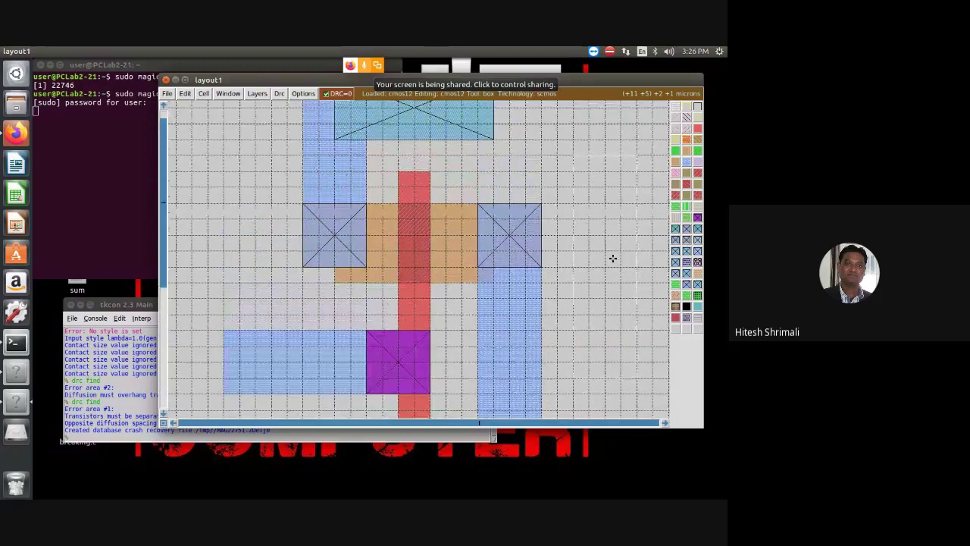
double_click(573, 79)
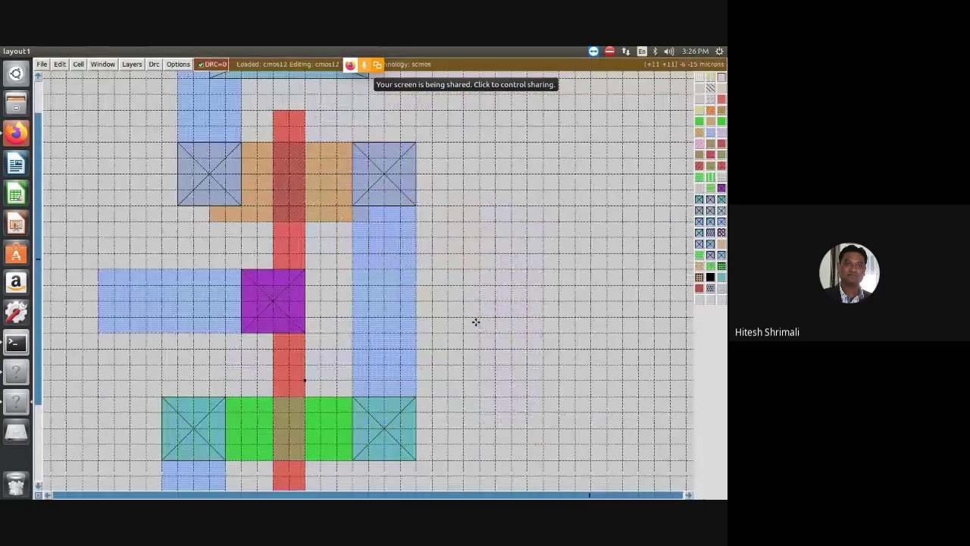
scroll(475, 322, up, 2)
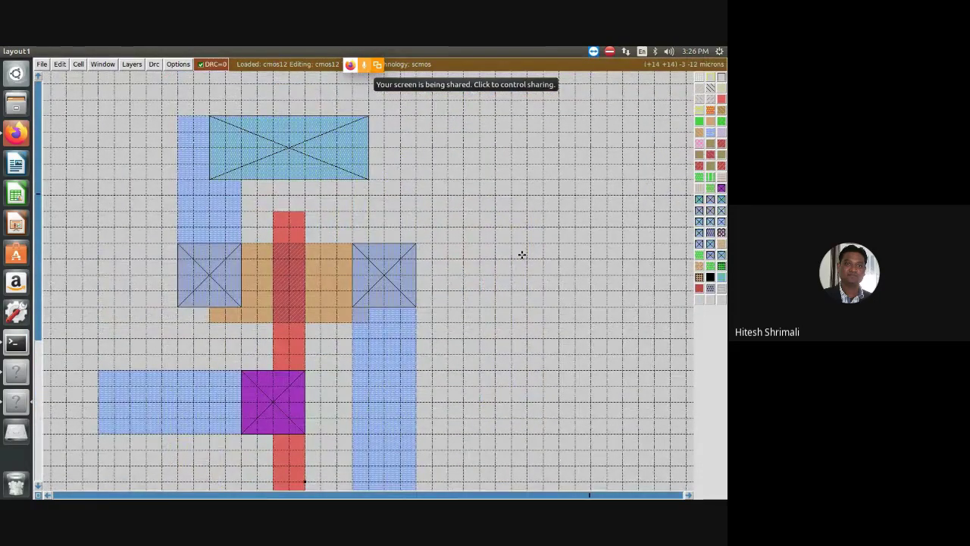
ctrl+scroll(522, 254, up, 1)
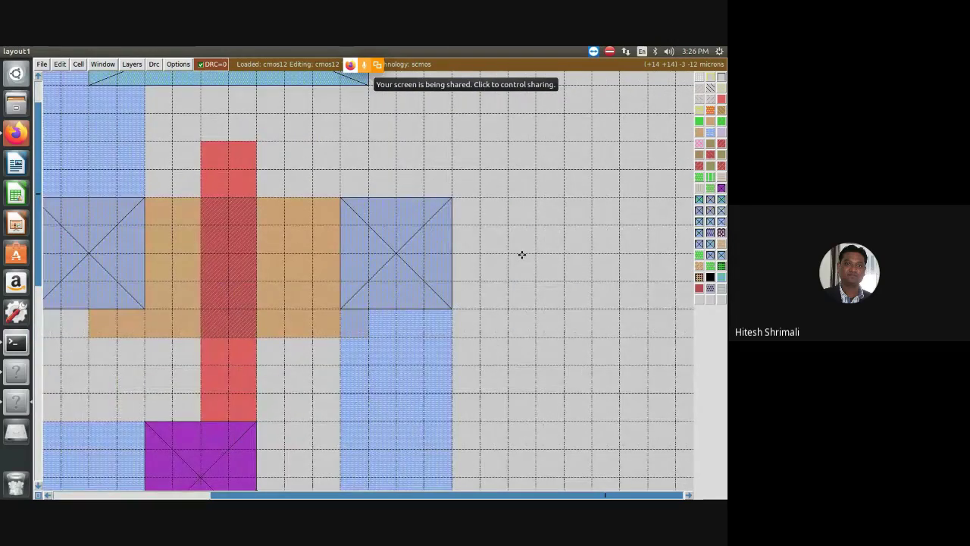
ctrl+scroll(521, 255, down, 1)
scroll(410, 292, down, 2)
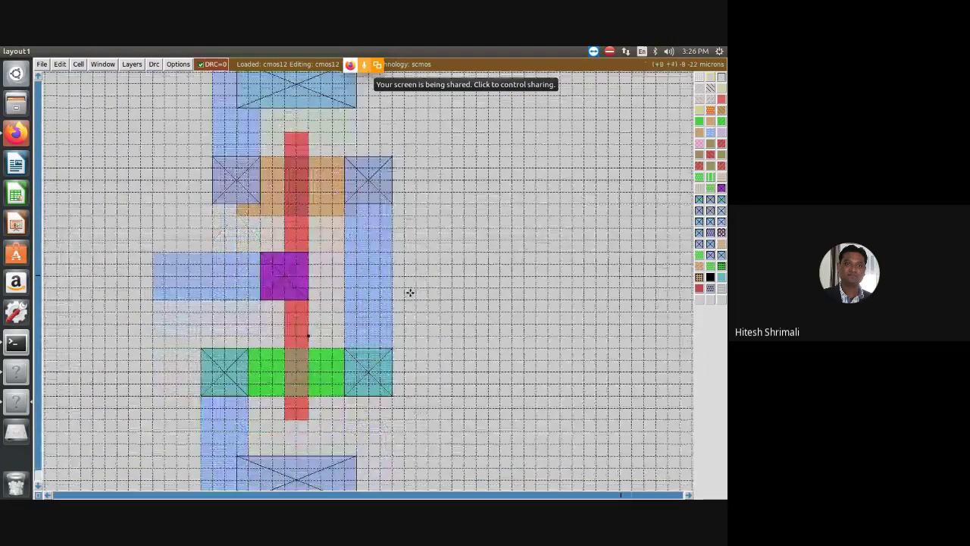
ctrl+scroll(409, 292, down, 1)
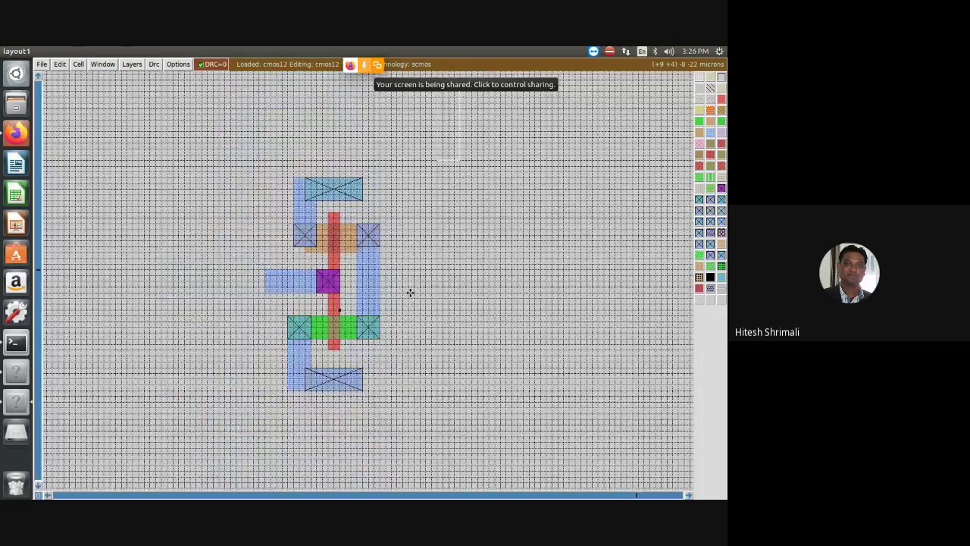
Paint an n-well 19 by 15 microns enclosing the upper substrate contact and the p-diffusion with its two contacts.
ctrl+scroll(409, 293, down, 1)
ctrl+scroll(410, 292, up, 2)
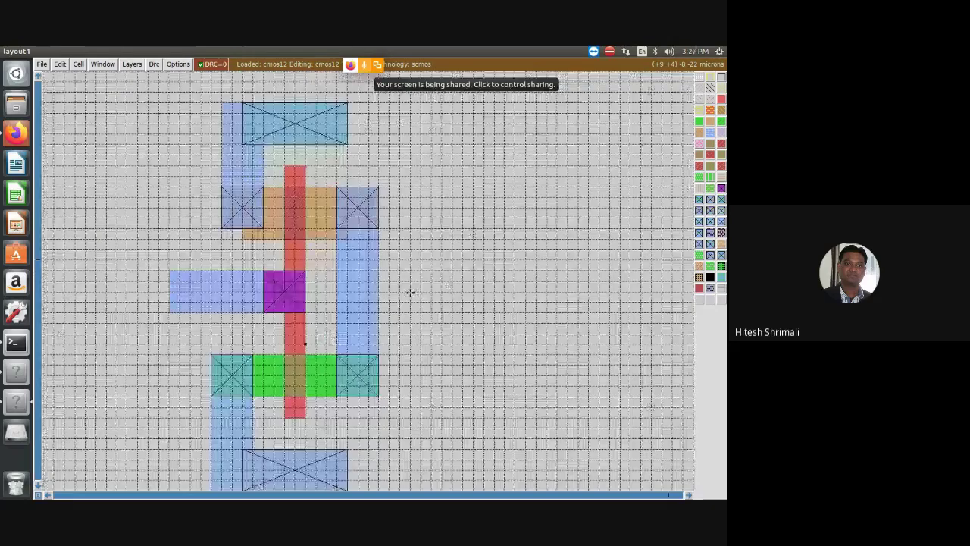
scroll(410, 293, down, 1)
scroll(410, 293, up, 1)
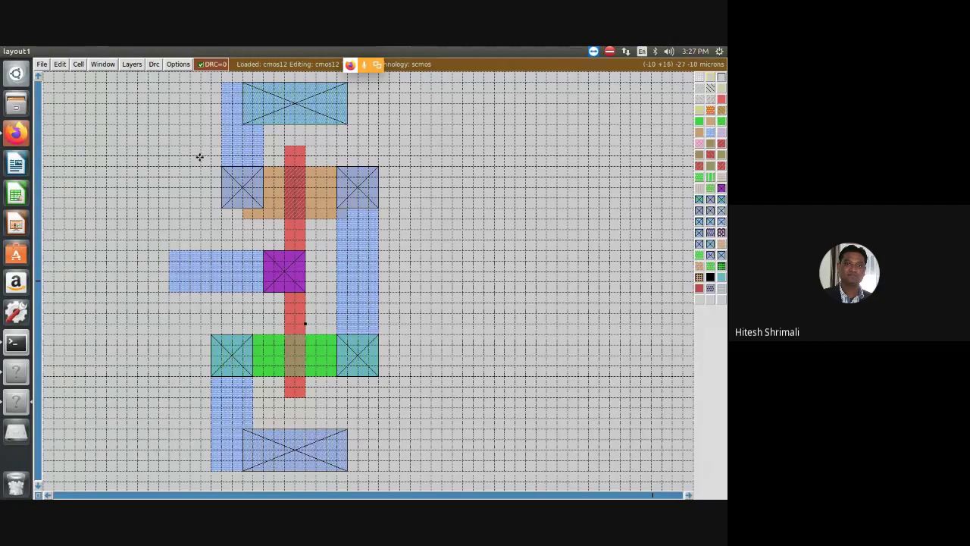
scroll(250, 198, up, 1)
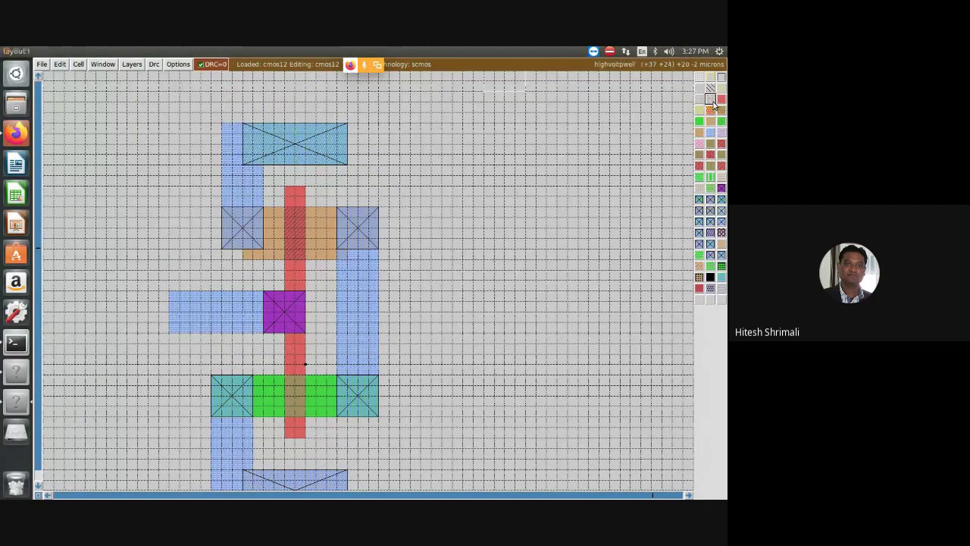
click(197, 111)
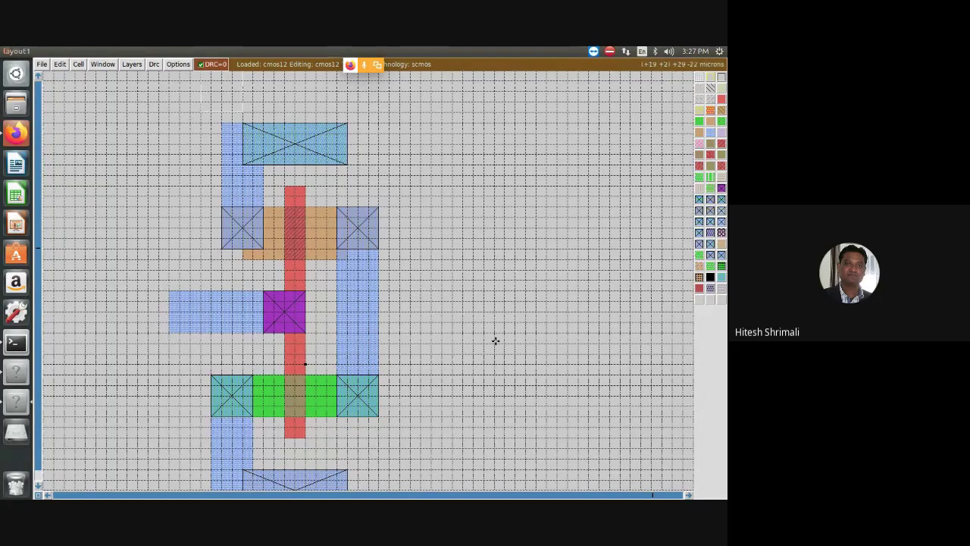
right_click(399, 269)
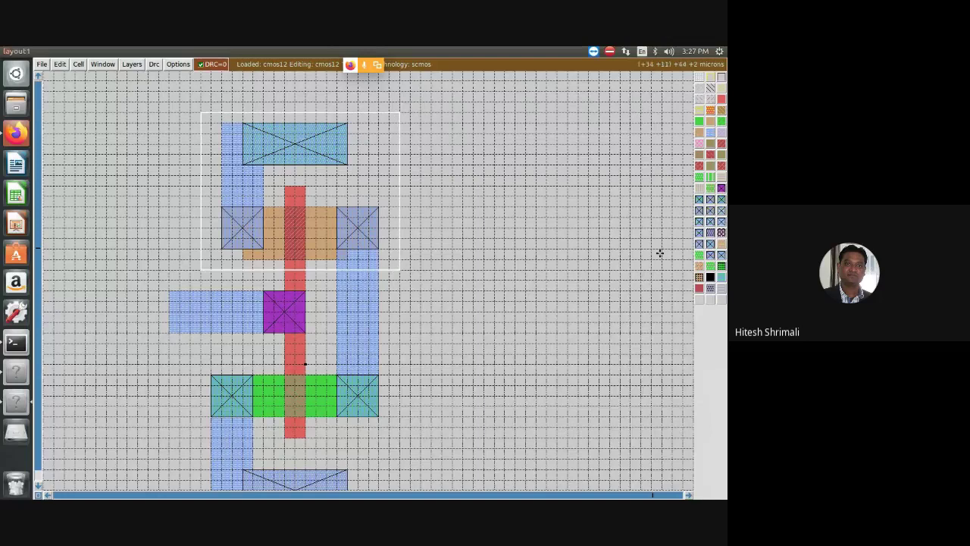
middle_click(701, 89)
click(474, 321)
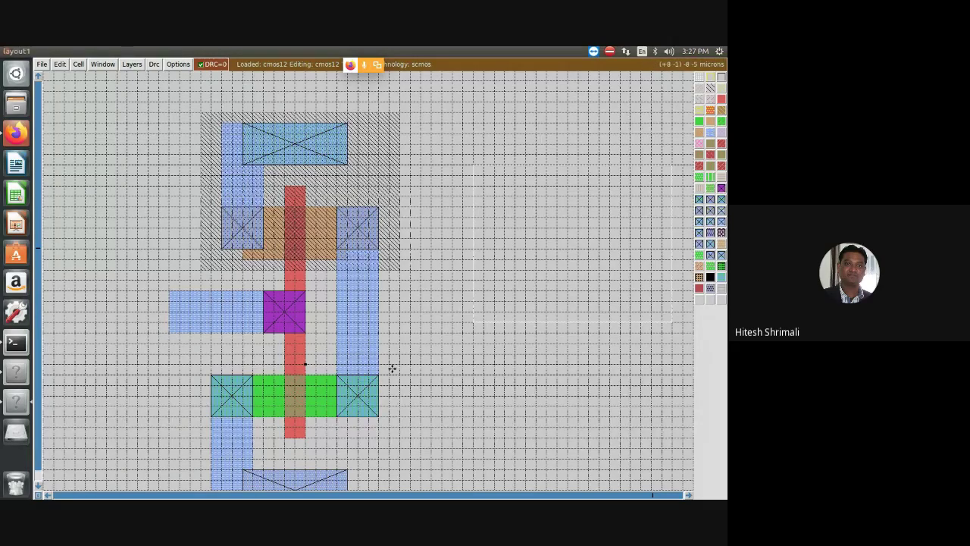
Restore the layout window from full screen and move it slightly aside so more of the command console is exposed.
scroll(391, 369, down, 1)
scroll(393, 368, up, 1)
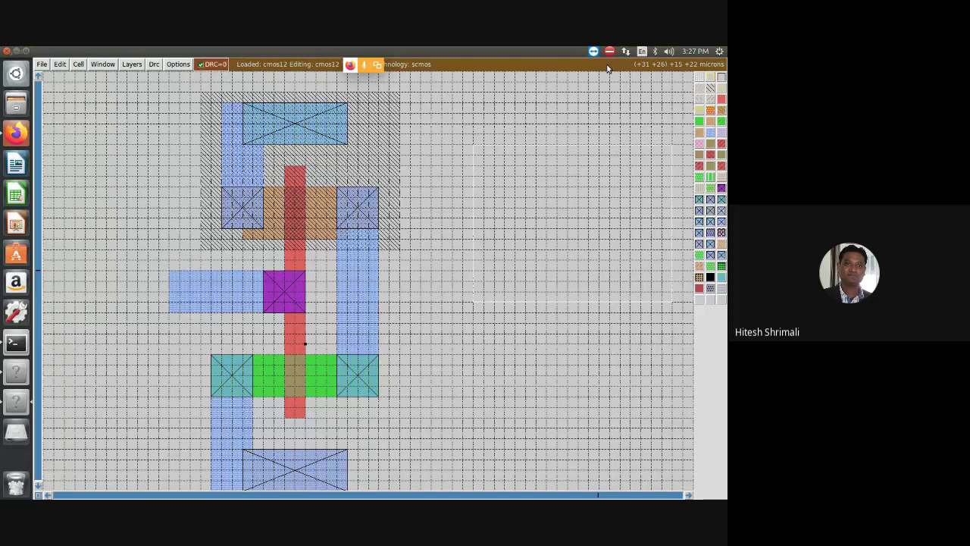
double_click(524, 52)
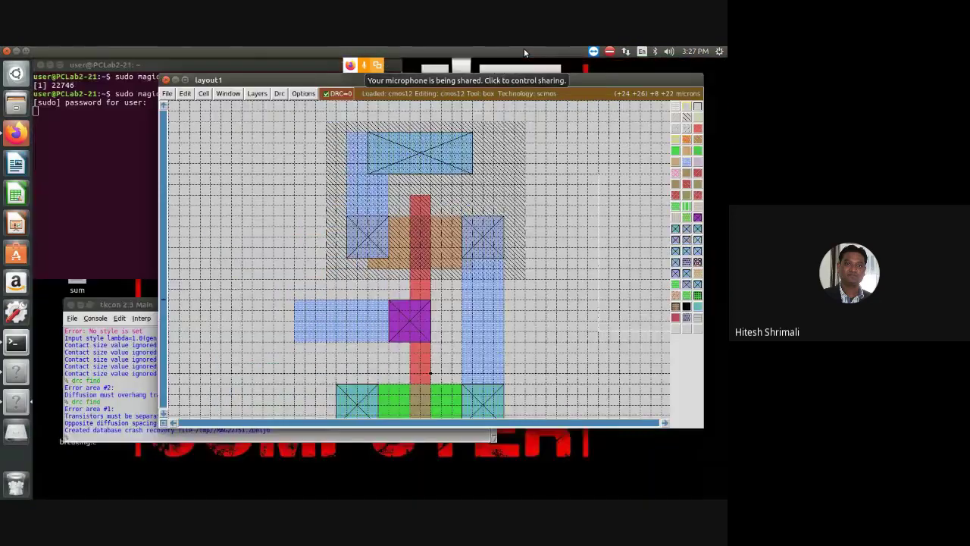
drag(522, 80, 562, 79)
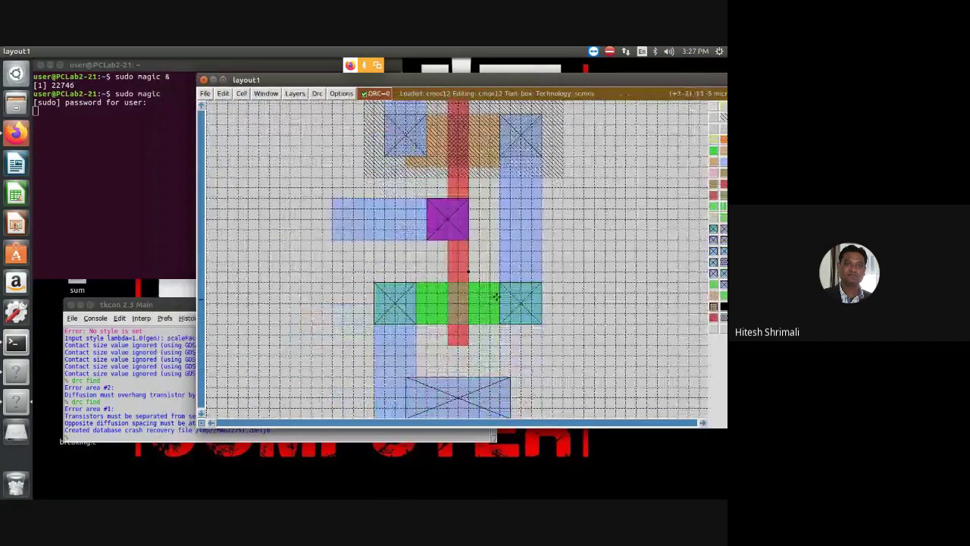
scroll(499, 295, up, 1)
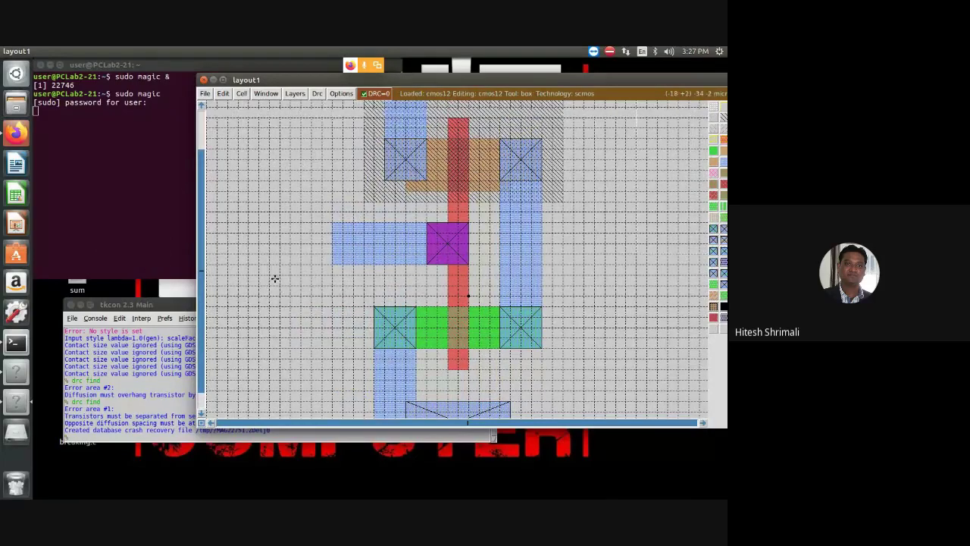
click(552, 243)
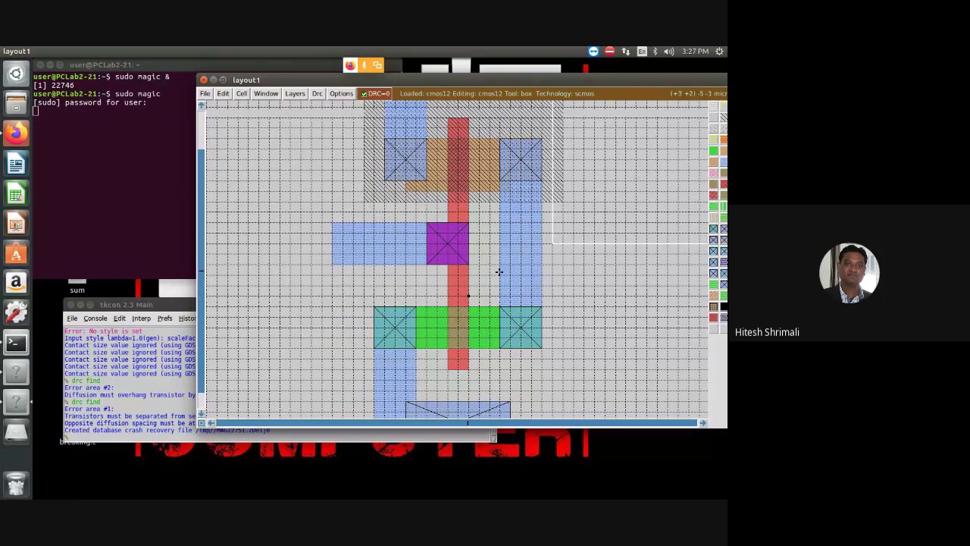
scroll(515, 271, up, 1)
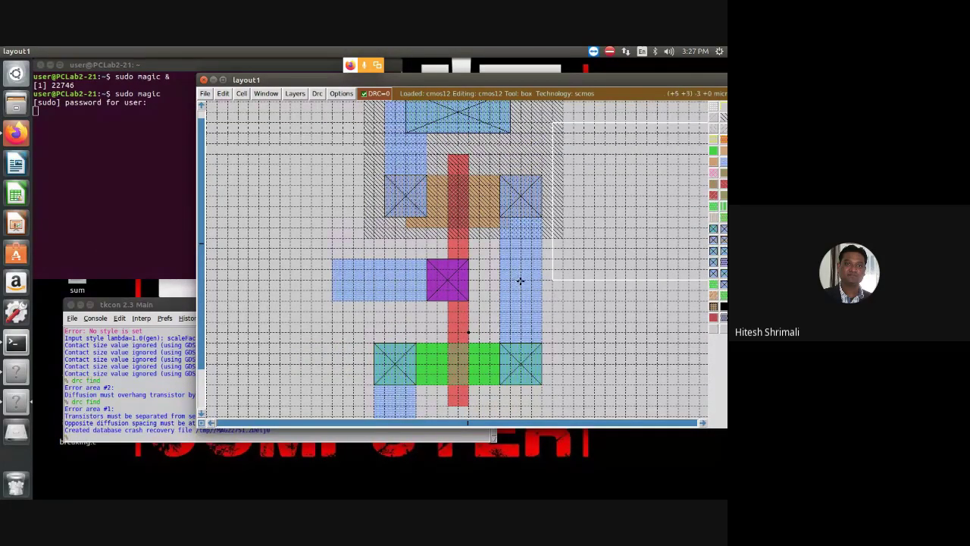
Label the right-hand metal1 output strip OUT at a point midway across it, level with the gate contact's centre.
click(520, 281)
right_click(520, 280)
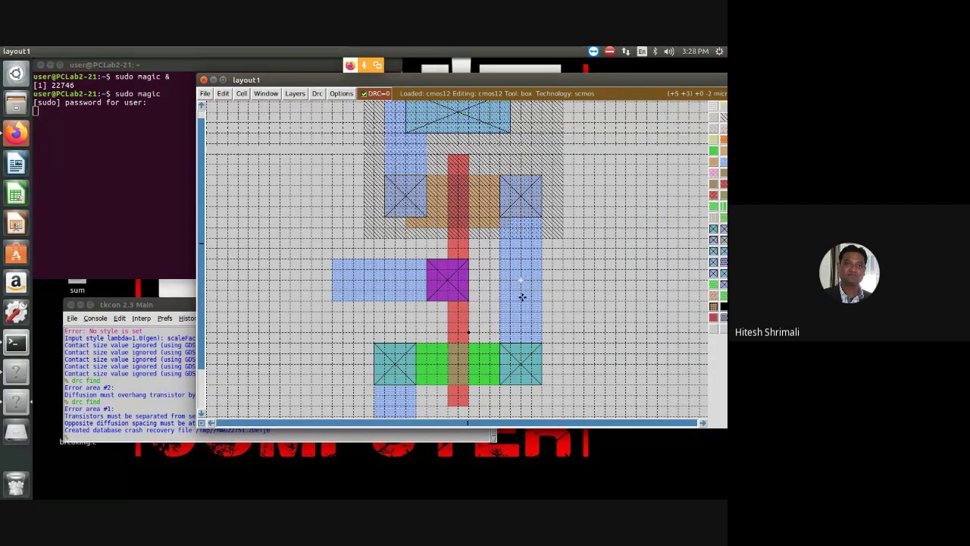
key(shift+z)
key(shift+z)
key(z)
key(z)
key(z)
key(z)
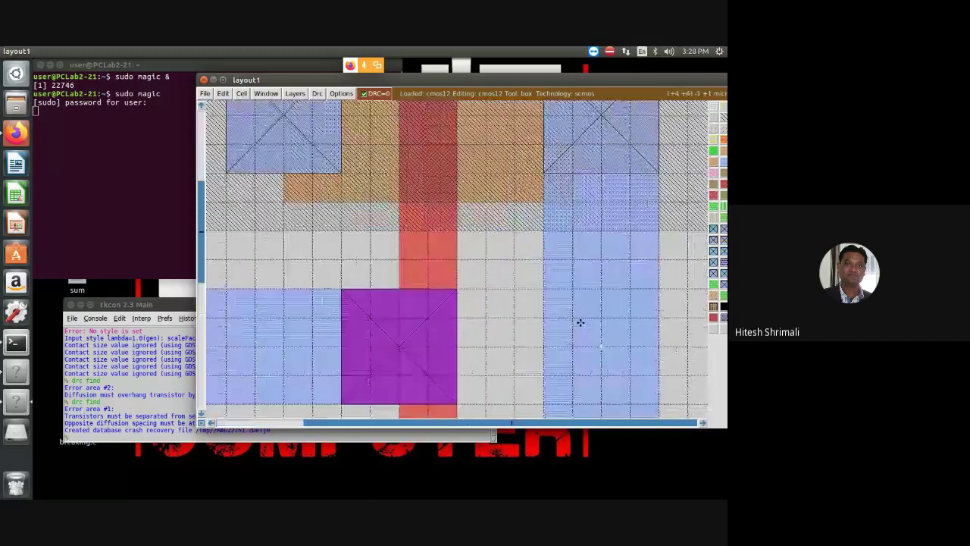
scroll(598, 295, down, 2)
key(shift+z)
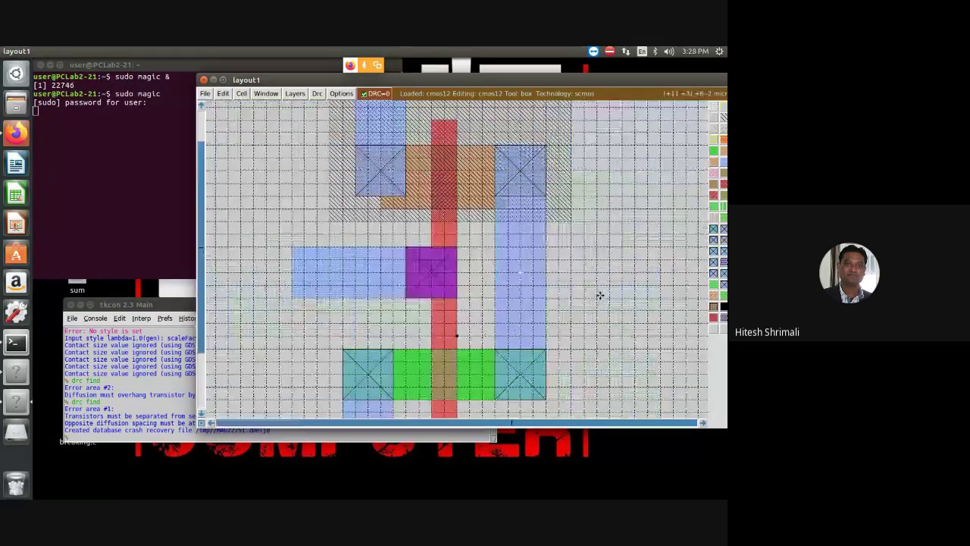
key(z)
key(z)
scroll(614, 303, down, 1)
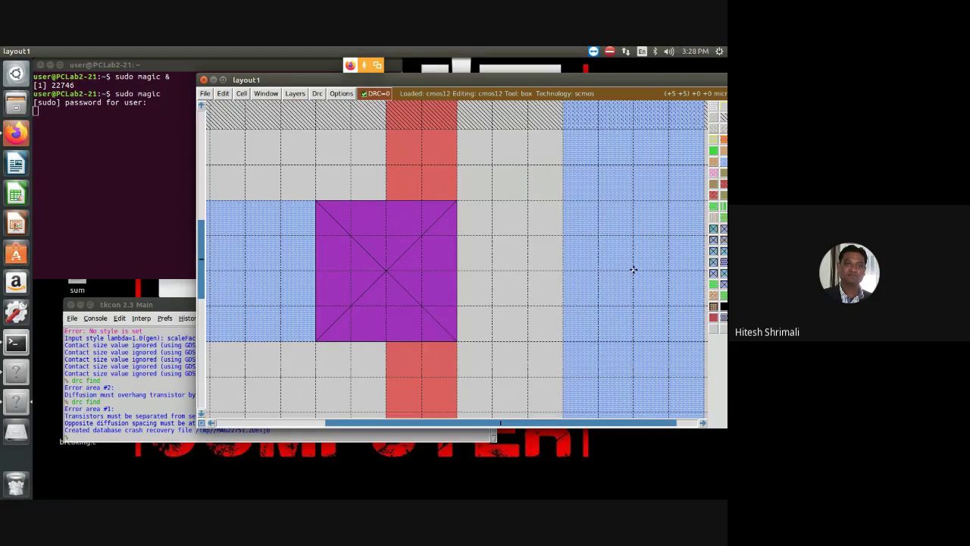
click(132, 430)
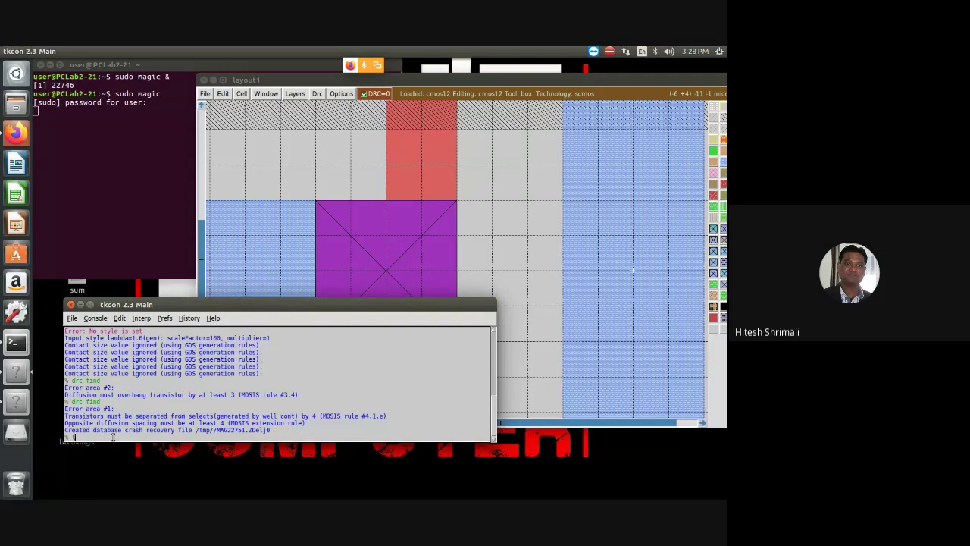
text(label OUT)
key(Return)
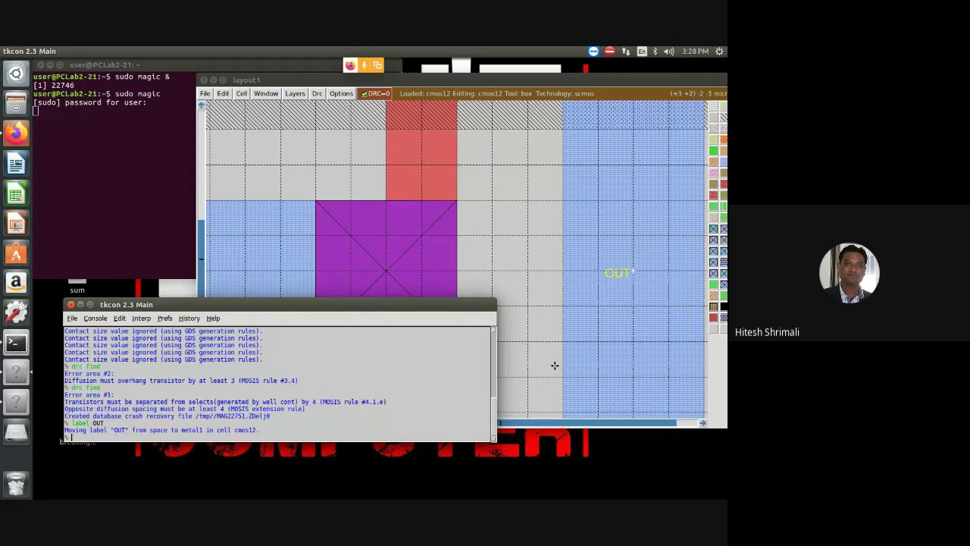
Add the label GND at the centre of the lower substrate contact.
scroll(548, 238, down, 5)
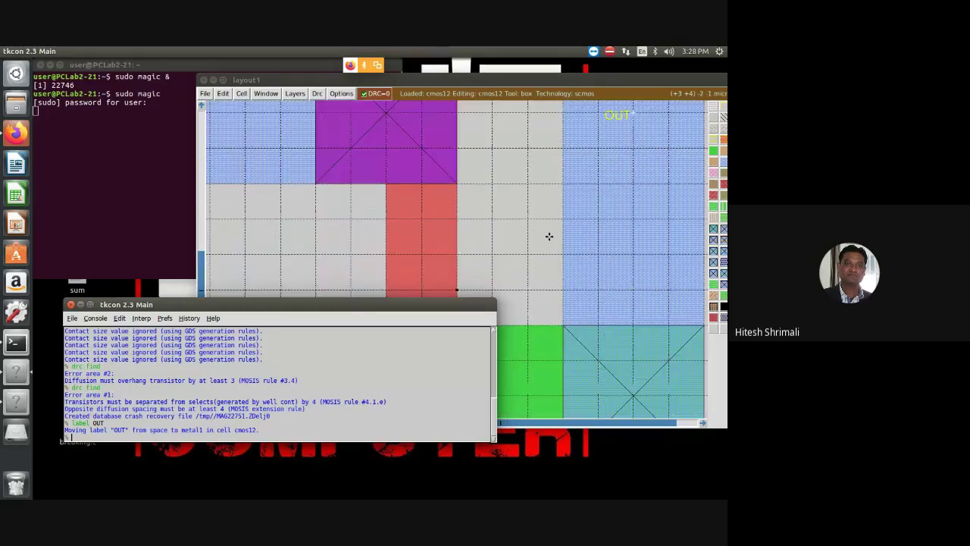
scroll(554, 231, down, 3)
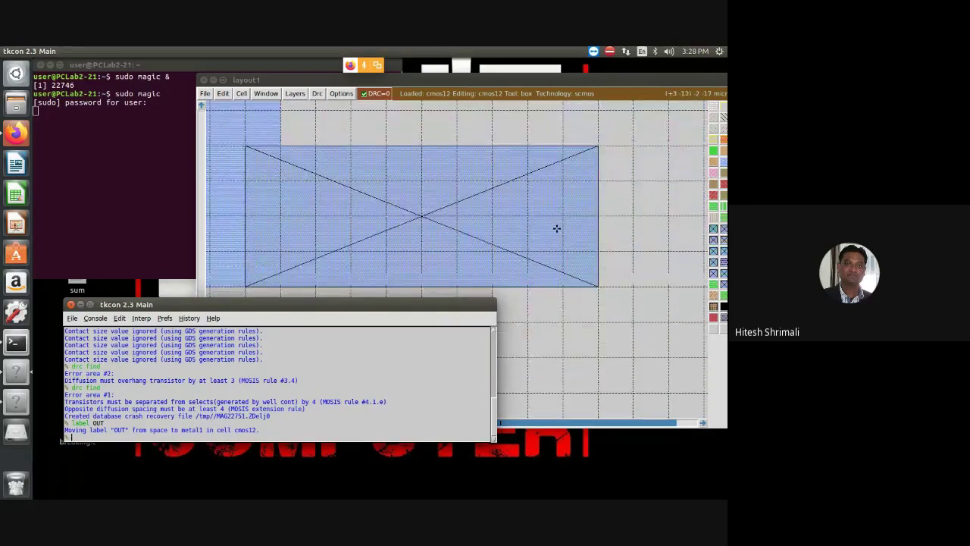
click(422, 216)
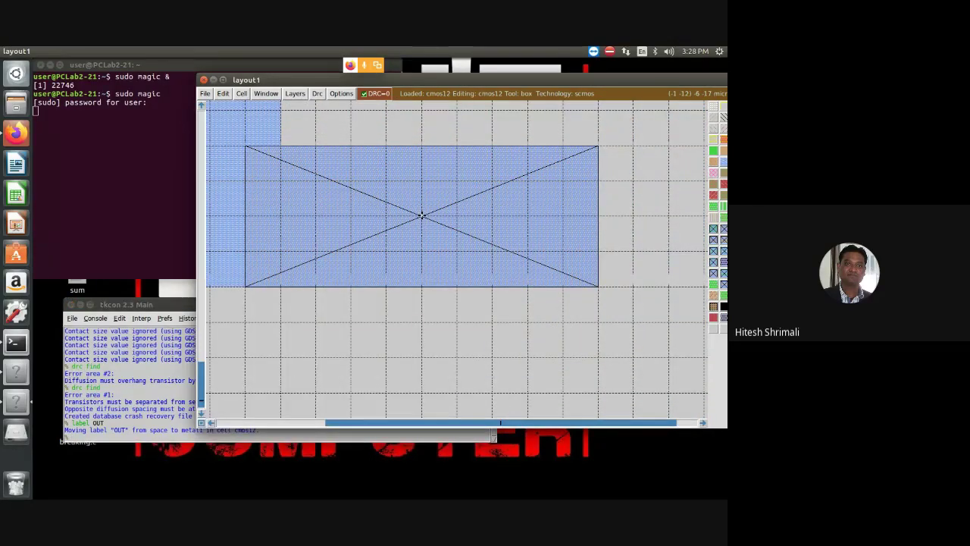
click(105, 436)
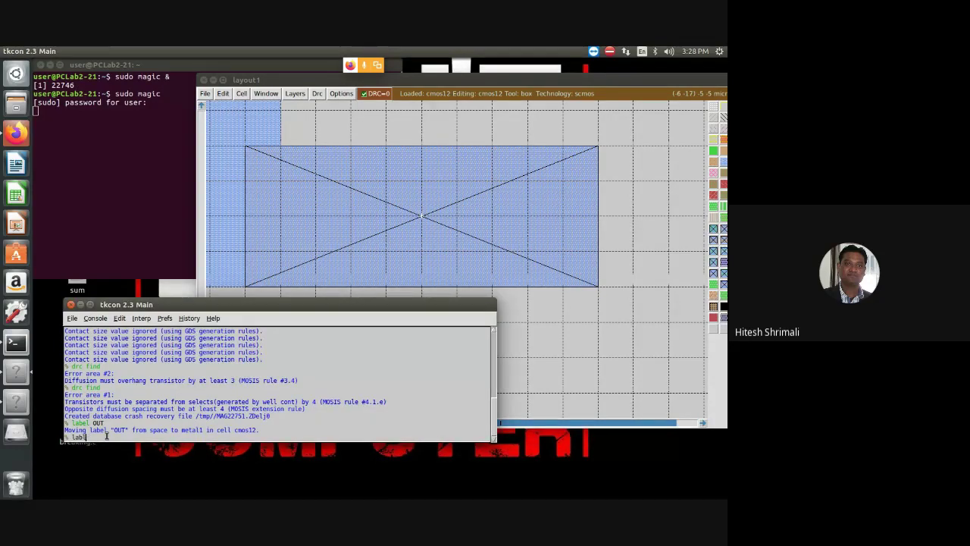
text(label GND)
key(Return)
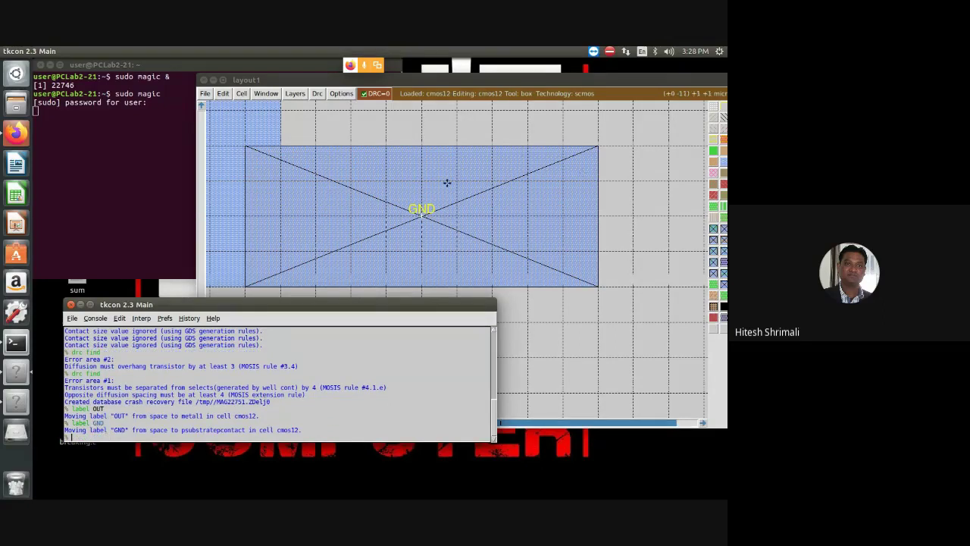
Add the label VDD at the centre of the upper substrate contact.
click(622, 300)
scroll(615, 301, up, 1)
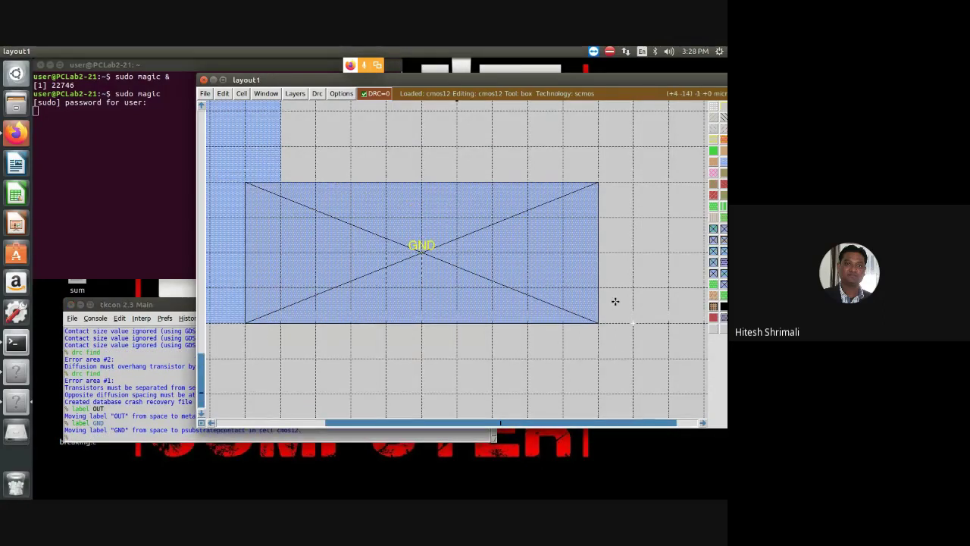
scroll(616, 302, up, 5)
scroll(613, 290, up, 10)
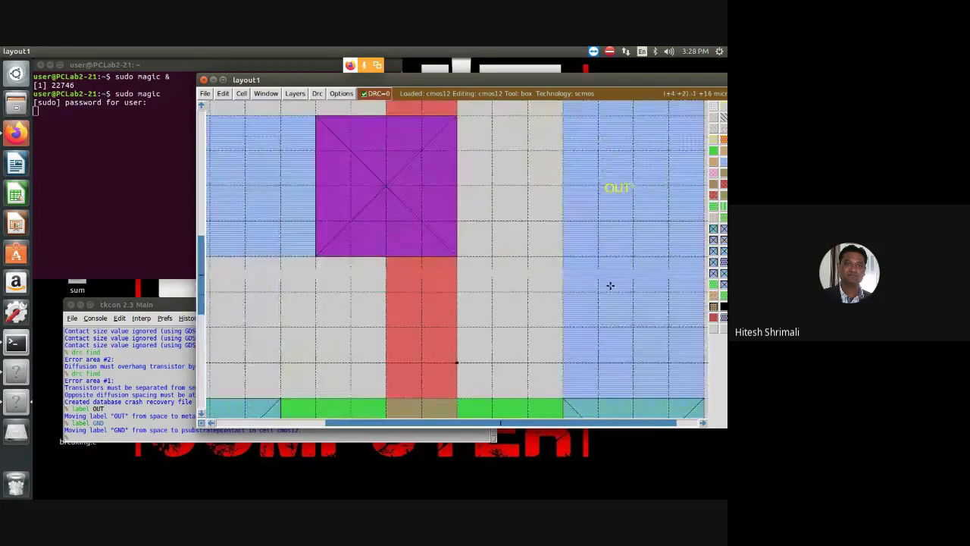
scroll(614, 282, up, 2)
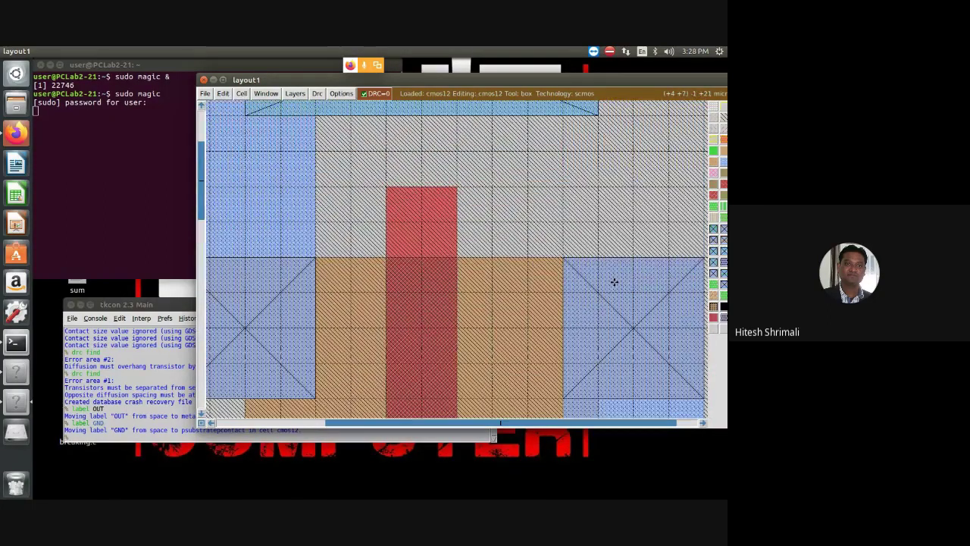
scroll(431, 202, up, 4)
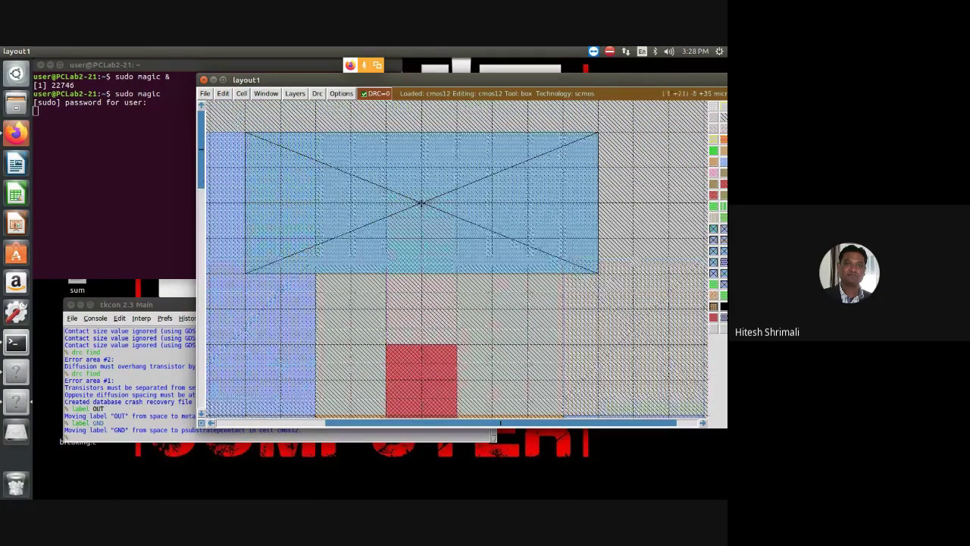
click(122, 438)
text(l)
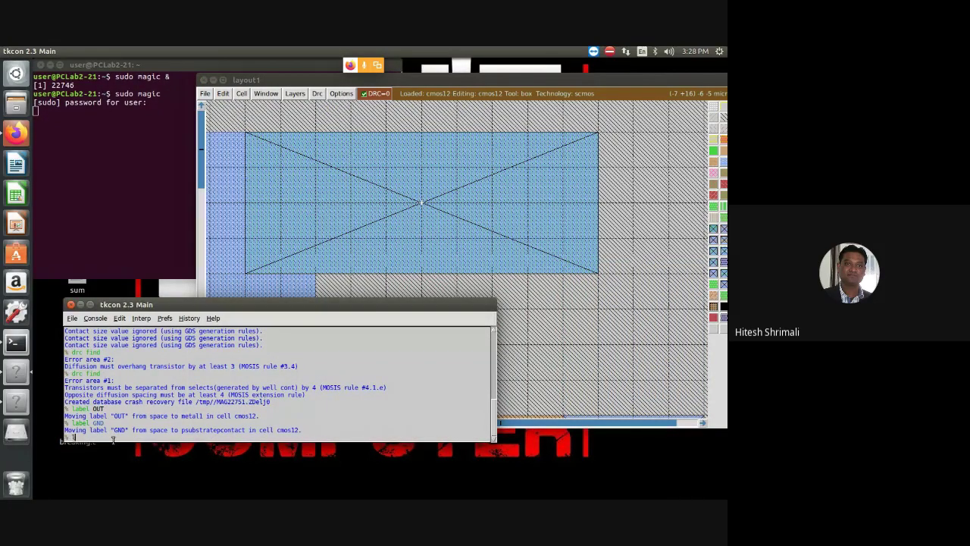
text(abel)
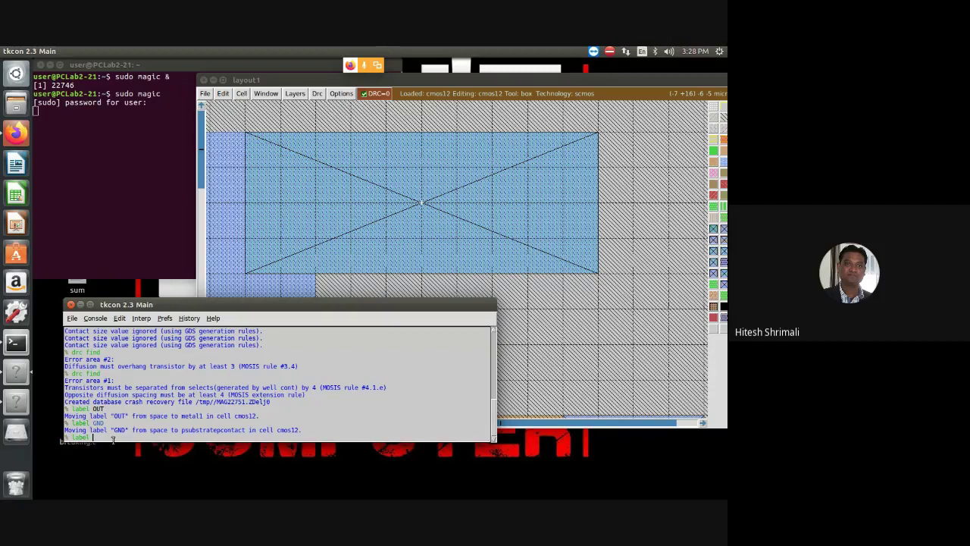
text( VDD)
key(Return)
Add the label IN to the metal1 input strip, 6 microns from the gate contact's left edge.
click(516, 319)
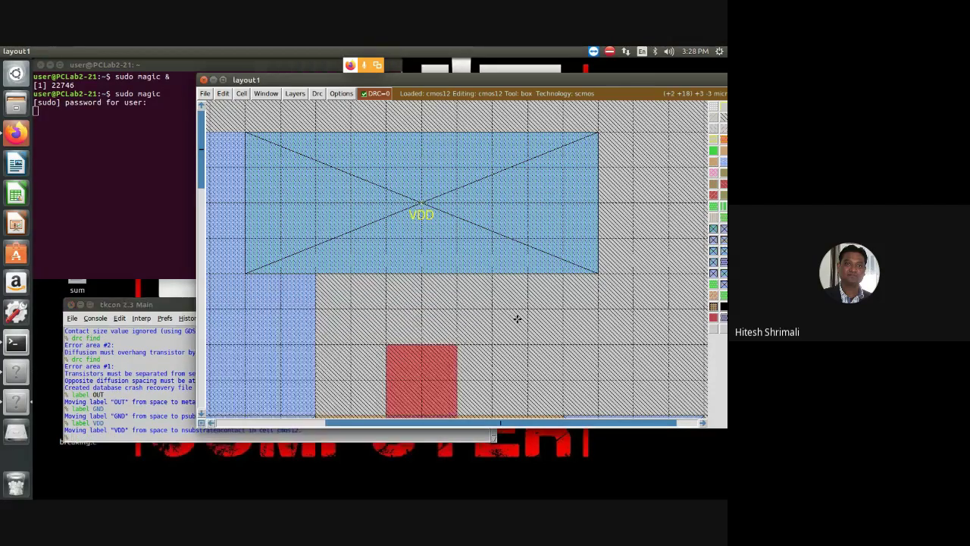
scroll(517, 310, down, 3)
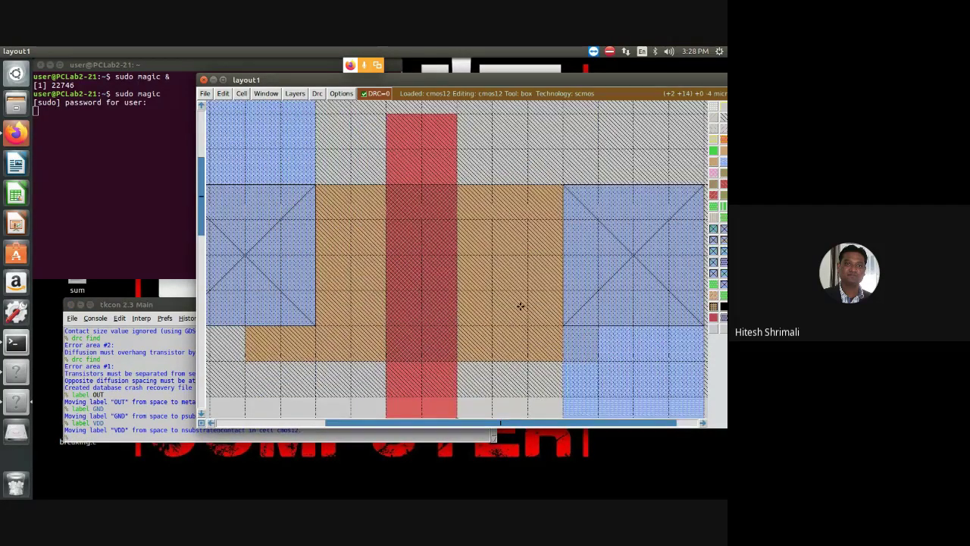
scroll(446, 356, down, 3)
drag(355, 423, 265, 383)
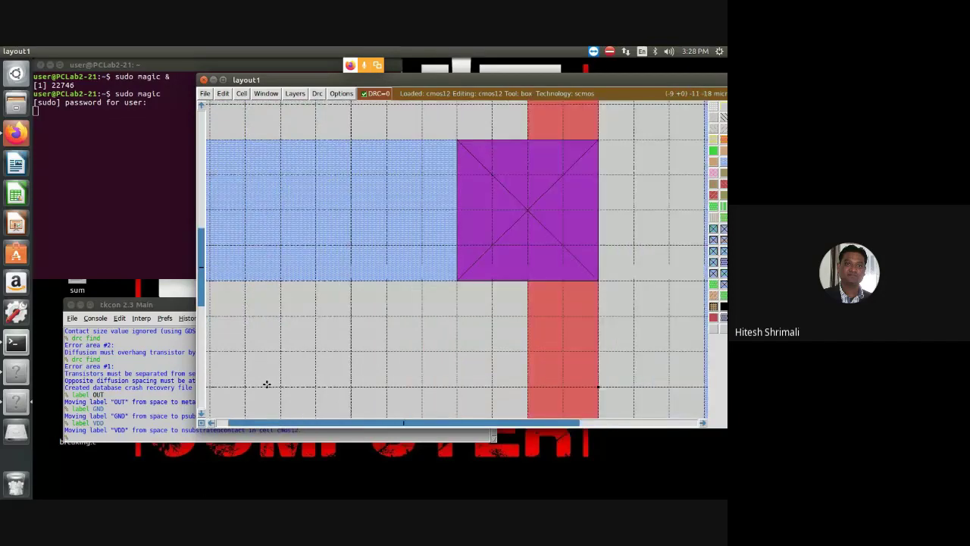
scroll(282, 319, up, 1)
scroll(281, 319, up, 1)
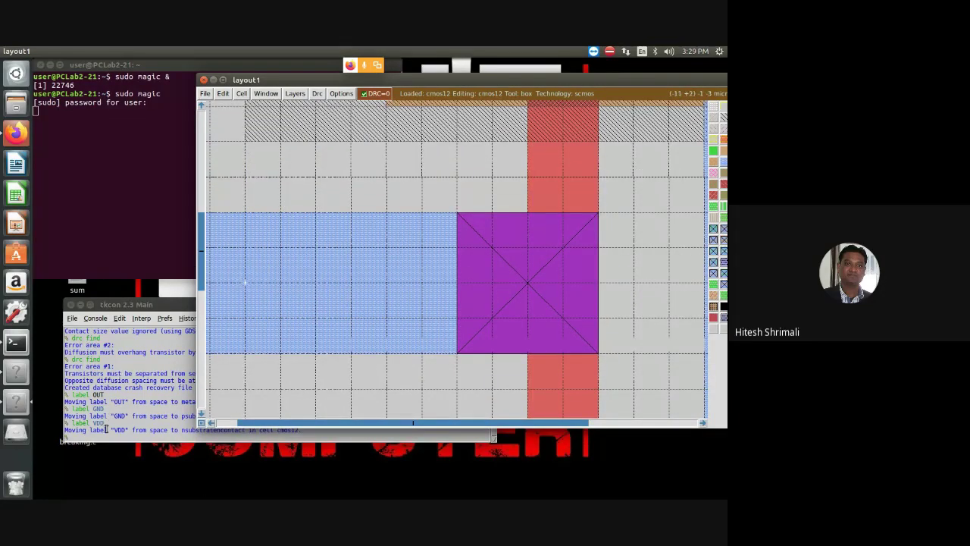
click(202, 437)
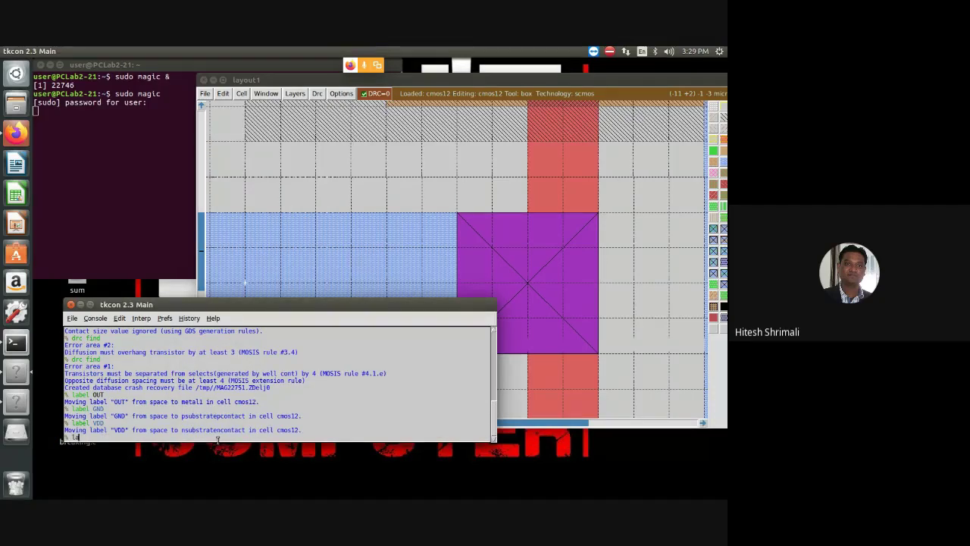
text(label IN)
key(Return)
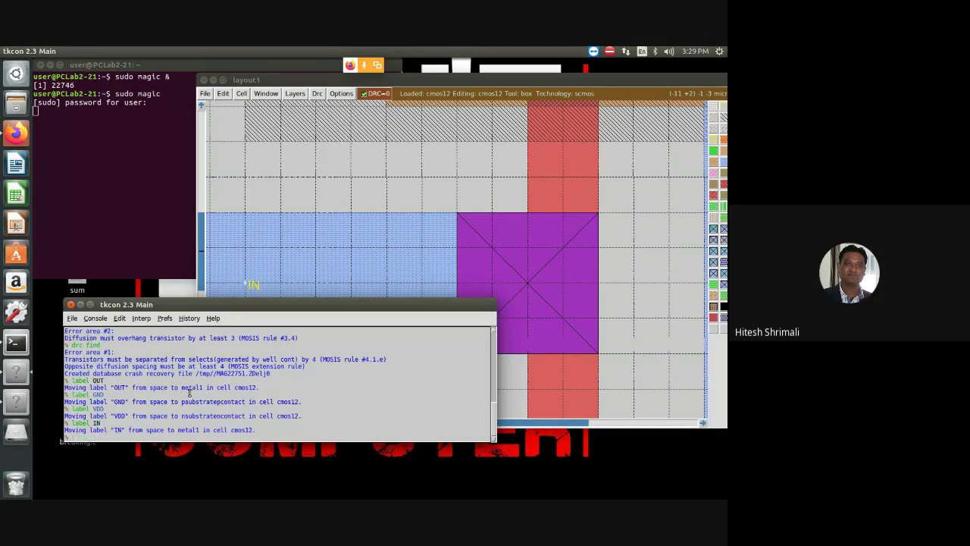
Save the labelled layout, writing the cmos12 cell to its file.
click(444, 148)
key(z)
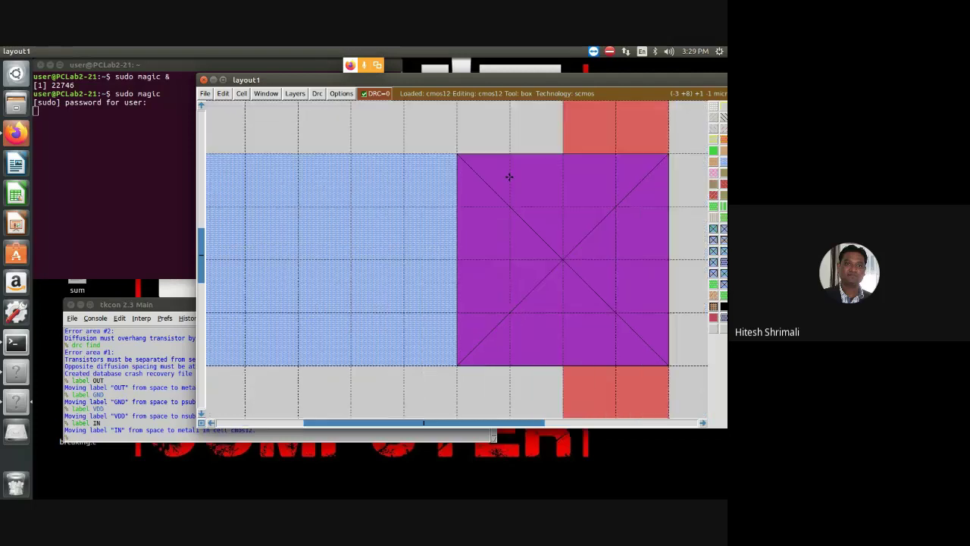
key(z)
key(Z)
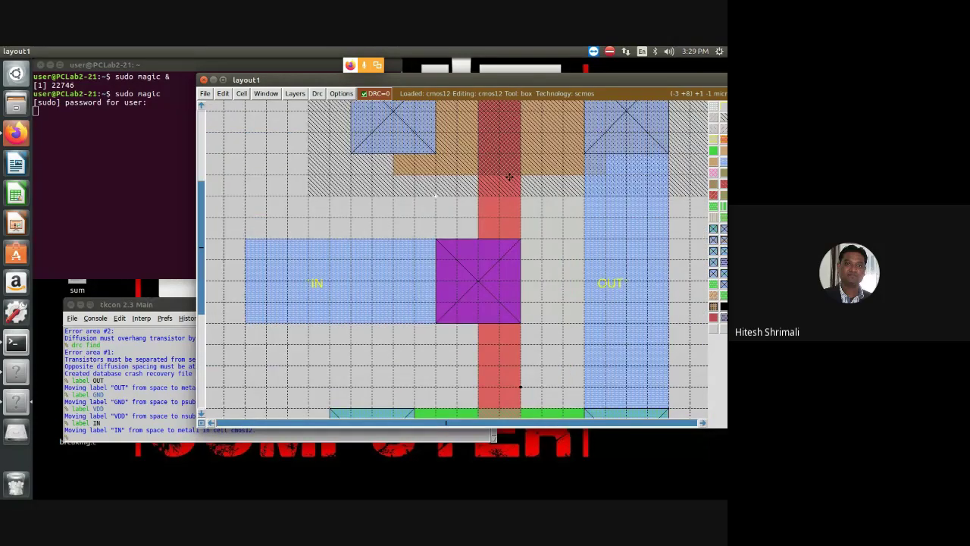
key(Z)
scroll(561, 302, up, 2)
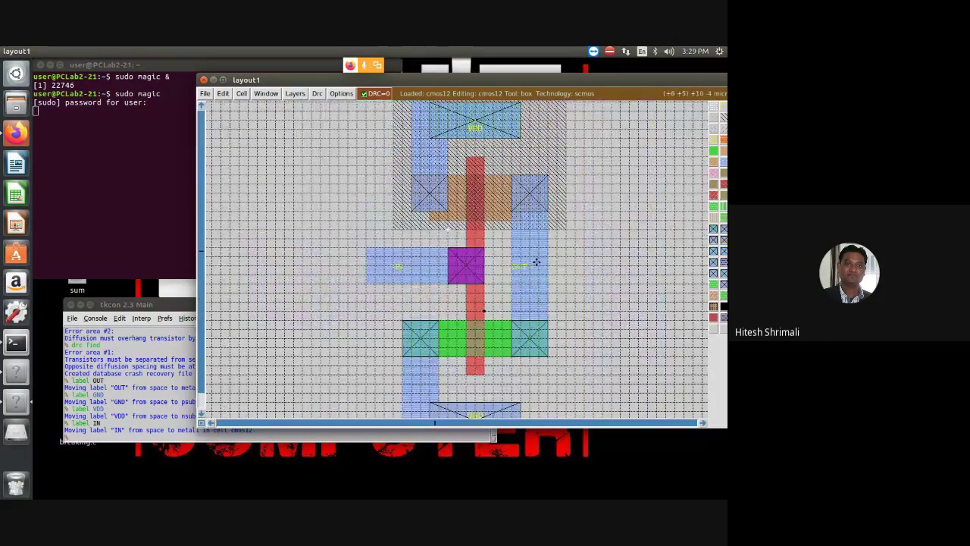
click(204, 93)
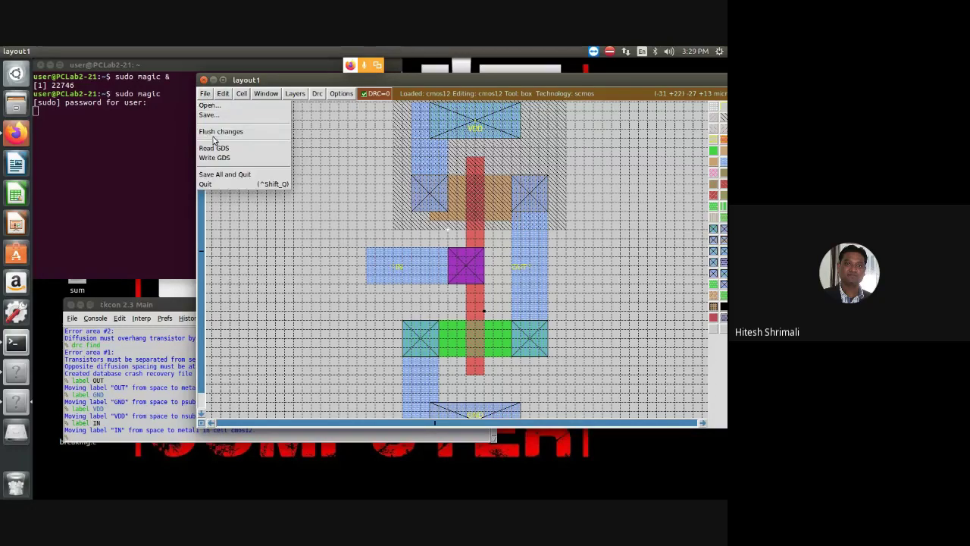
click(215, 118)
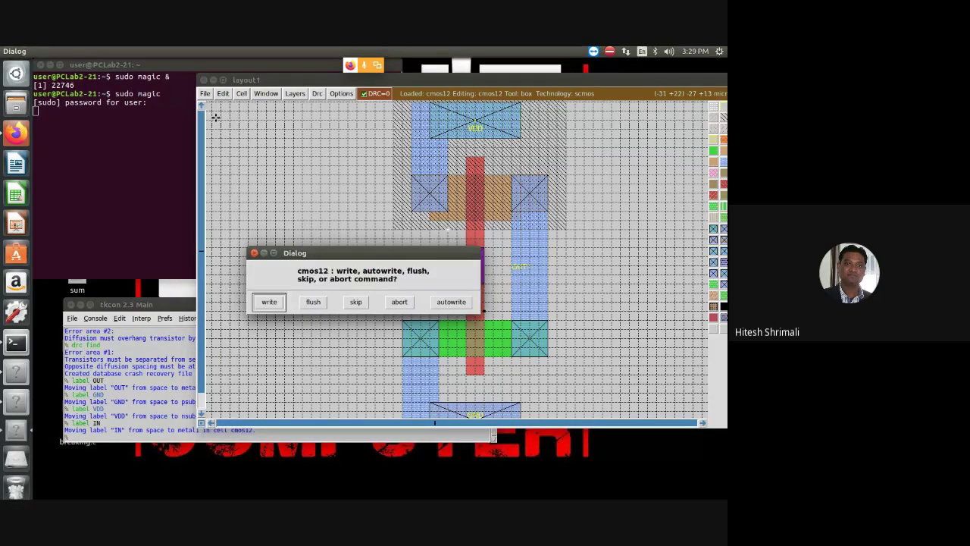
click(269, 301)
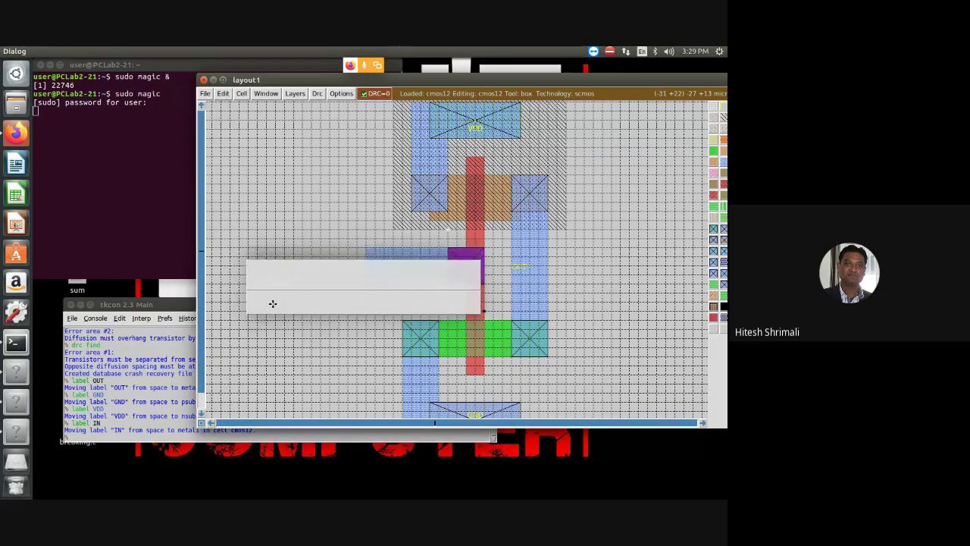
Run the save command on the cmos12 layout once more.
click(94, 437)
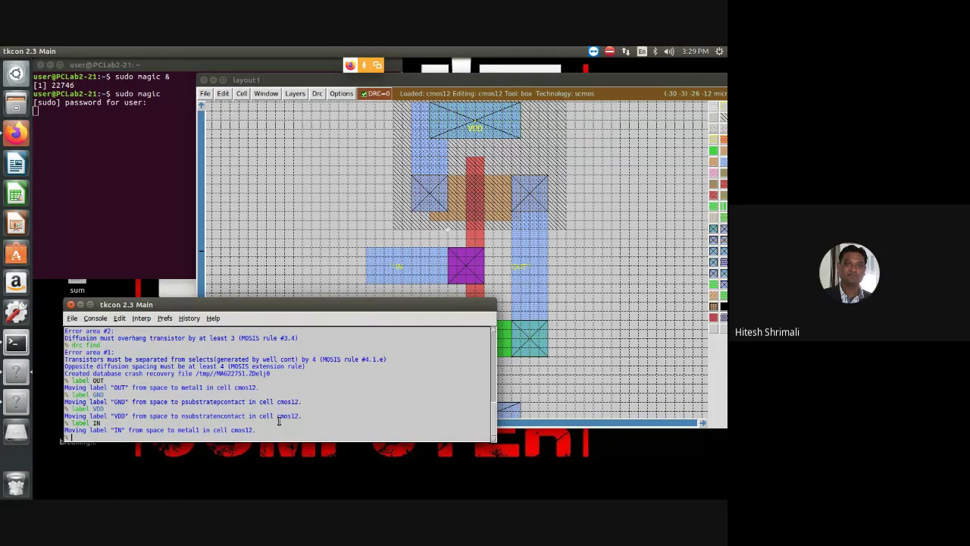
click(621, 248)
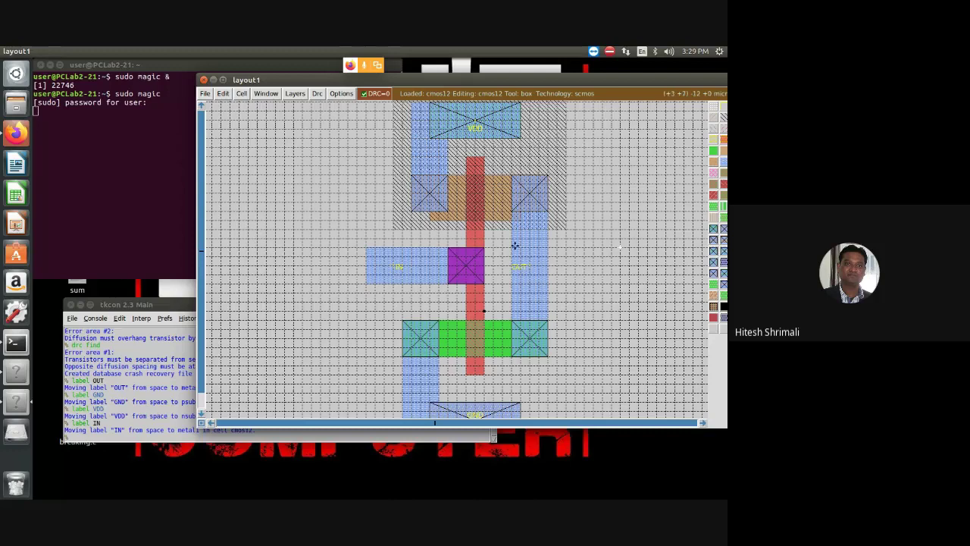
scroll(515, 245, up, 1)
scroll(514, 245, down, 1)
click(203, 93)
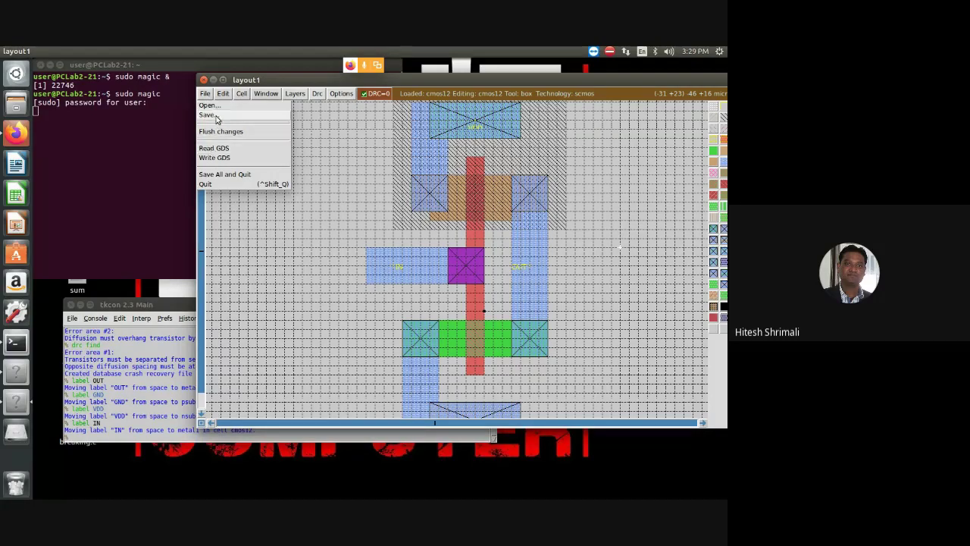
click(216, 116)
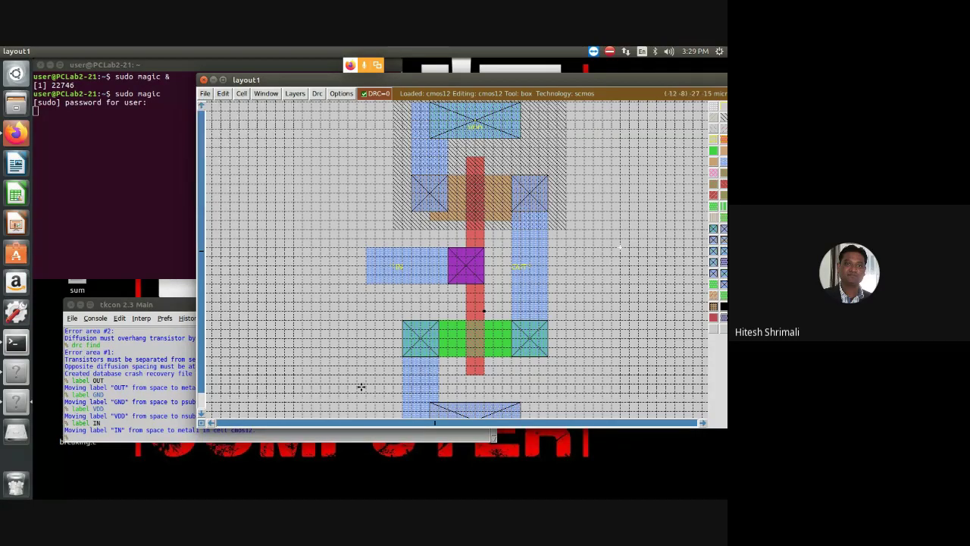
Extract the circuit with "extract all" and convert it to a SPICE netlist with "ext2spice".
click(65, 423)
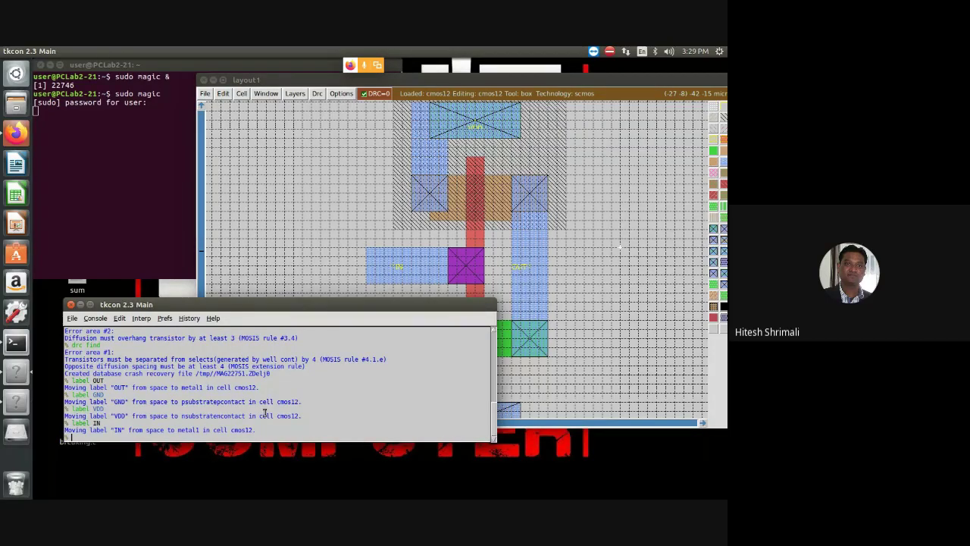
text(extract all)
key(Return)
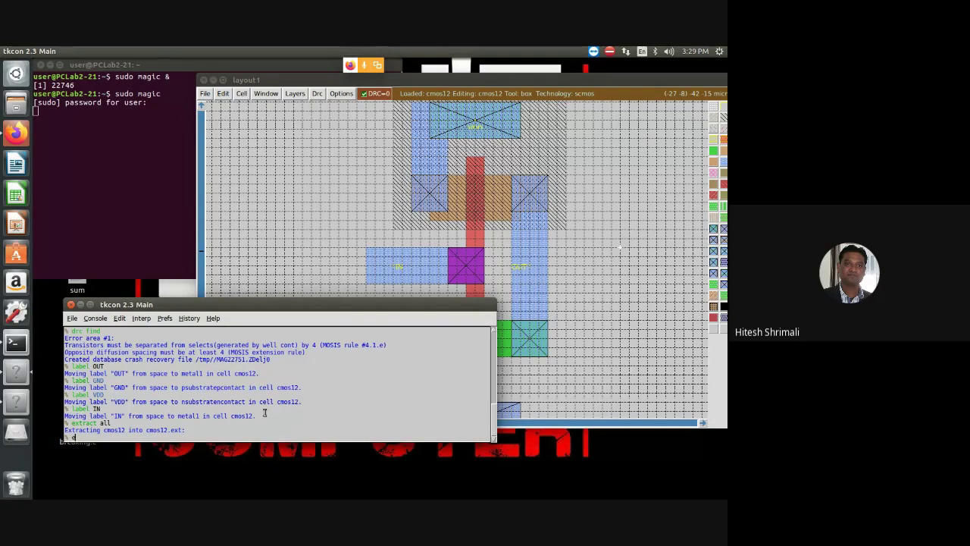
text(ext2spice)
key(Return)
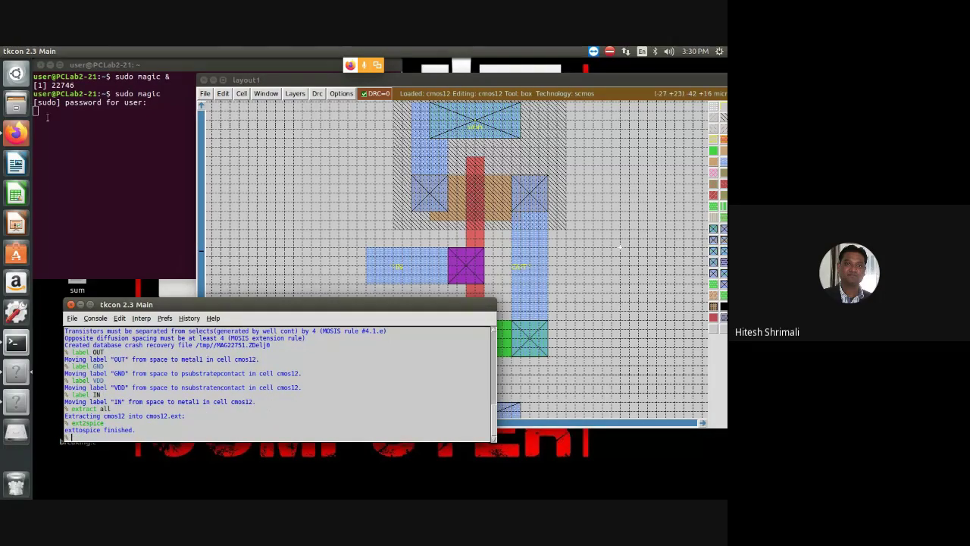
Browse the Home and Desktop folders for the generated netlist files and close the file manager.
click(15, 102)
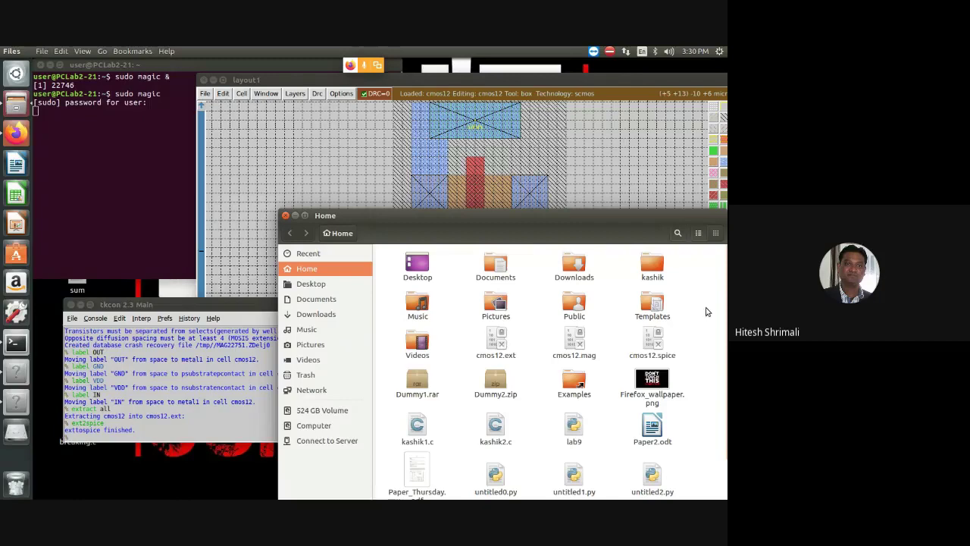
click(310, 284)
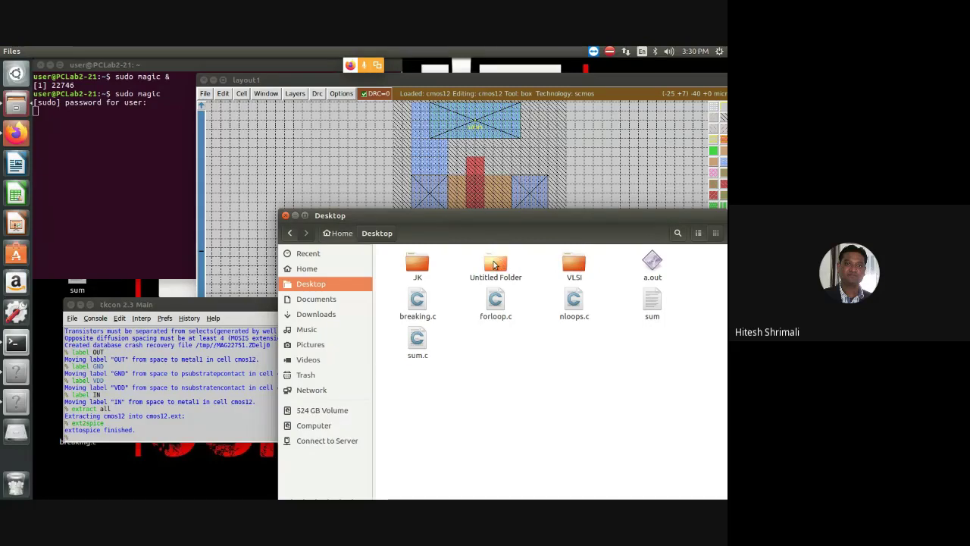
click(284, 216)
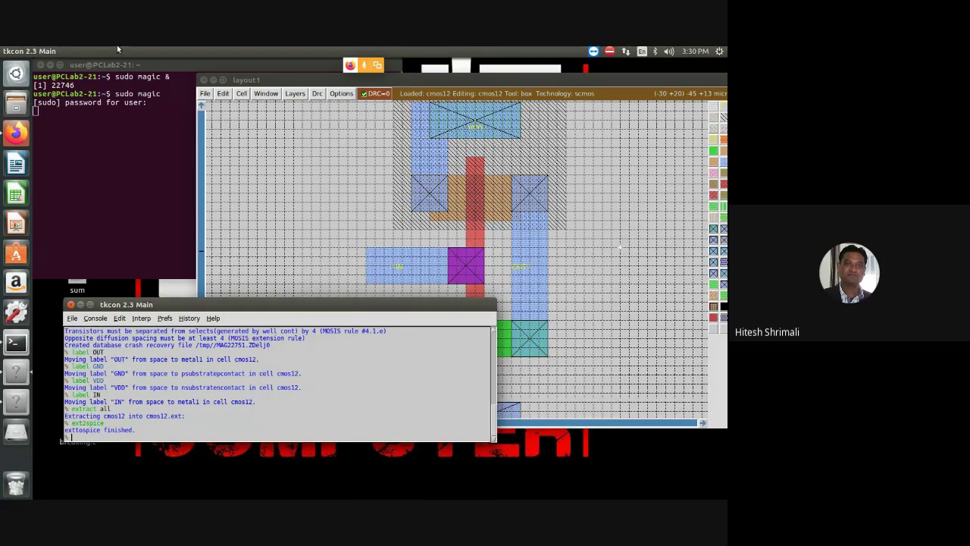
Open a second terminal tab, print its working directory with pwd, and return to the first tab.
click(83, 120)
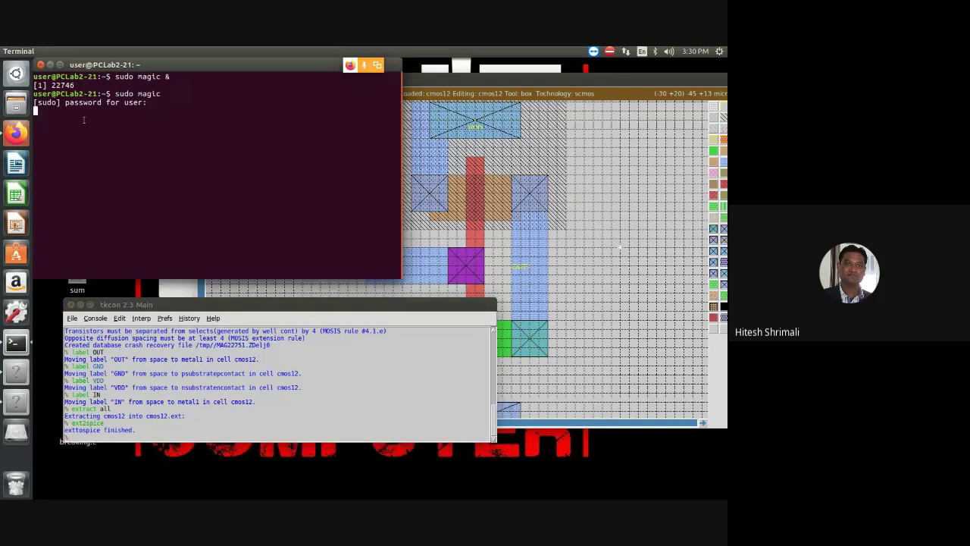
key(Return)
key(ctrl+shift+t)
text(pw)
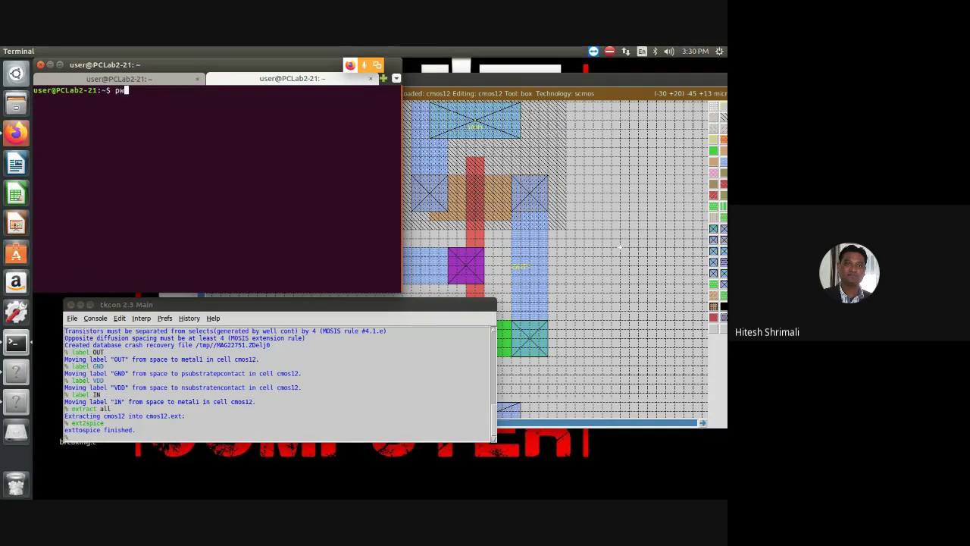
text(d)
key(Return)
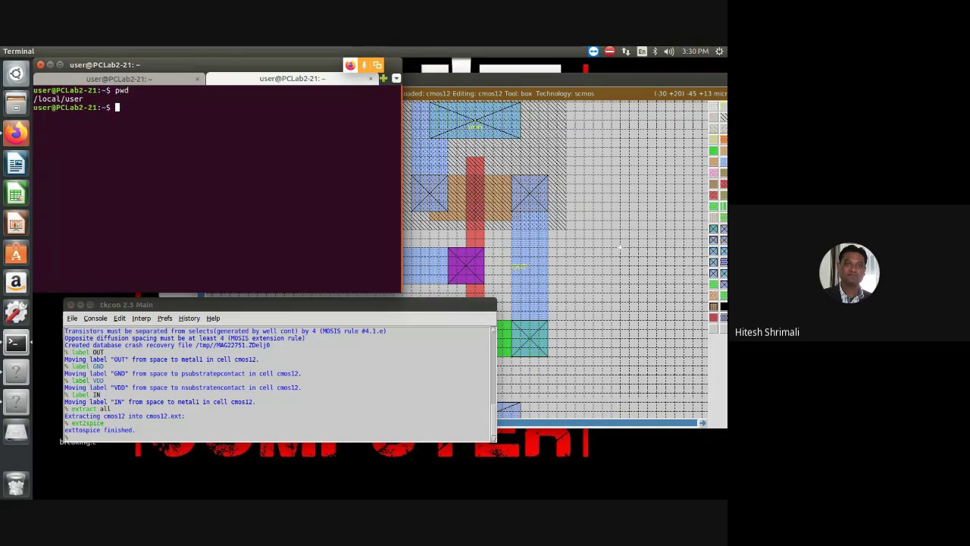
click(123, 78)
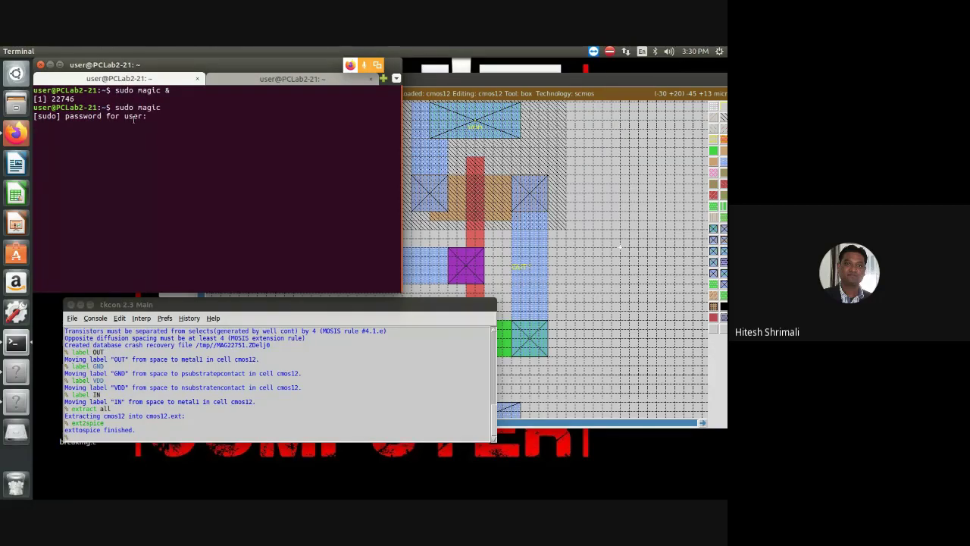
Find cmos12.spice in the Home folder, select it, and compare its name with the cell loaded in the layout.
click(16, 102)
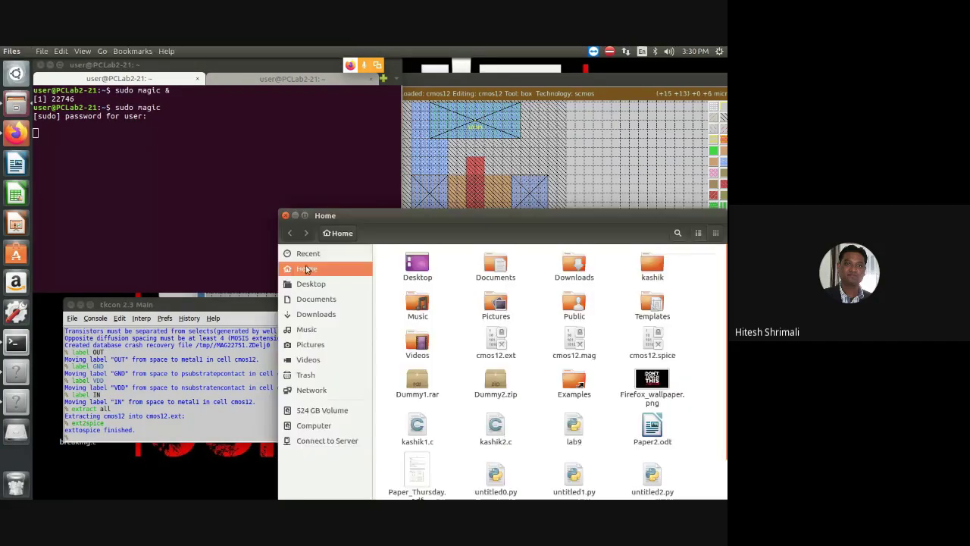
scroll(627, 408, down, 1)
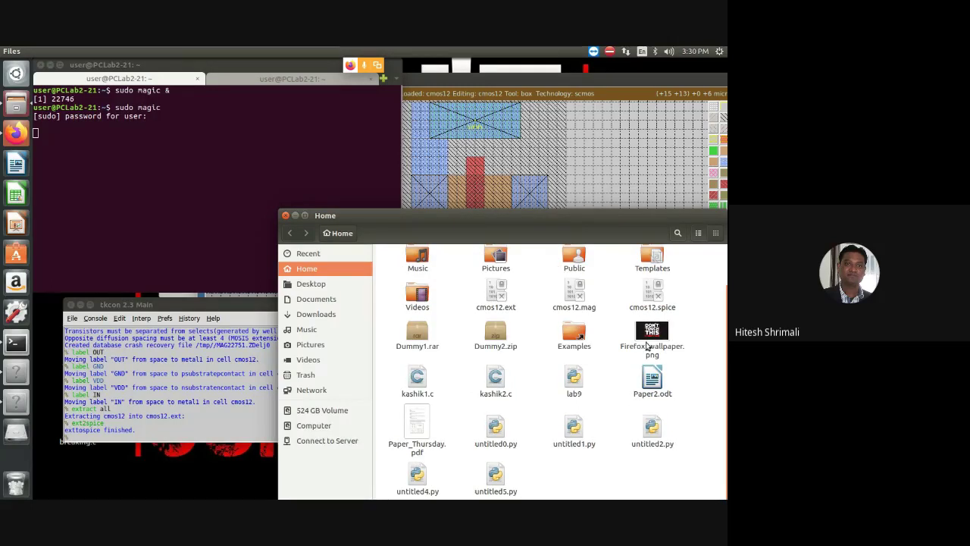
scroll(650, 341, up, 1)
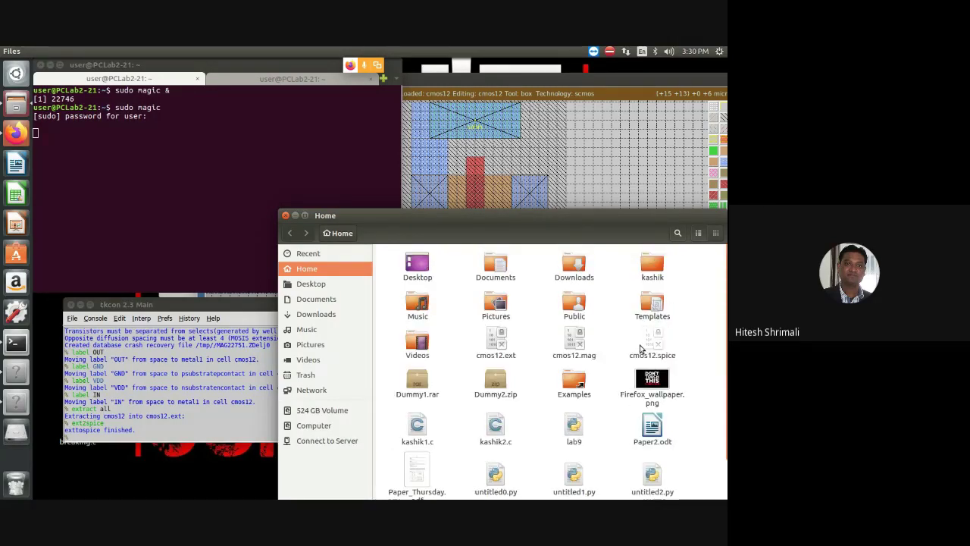
click(648, 347)
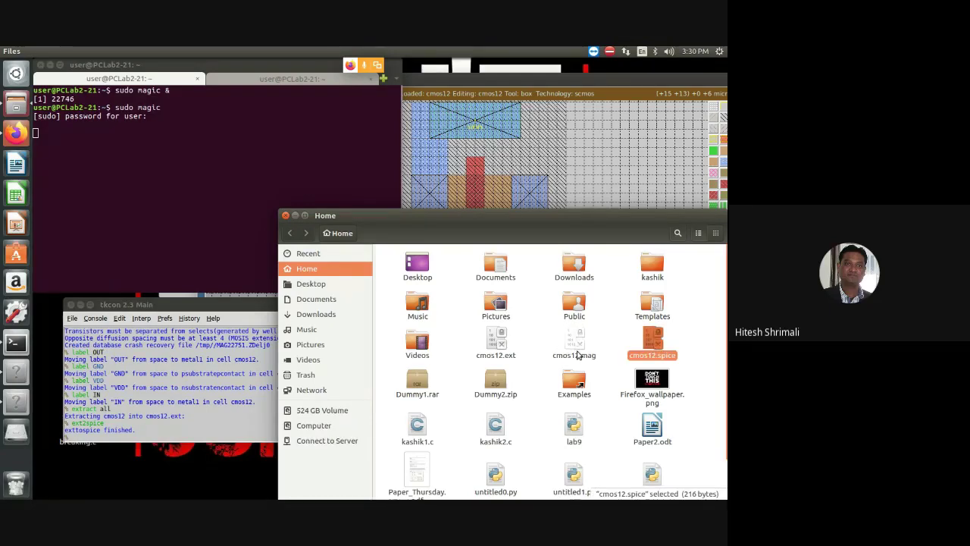
click(495, 95)
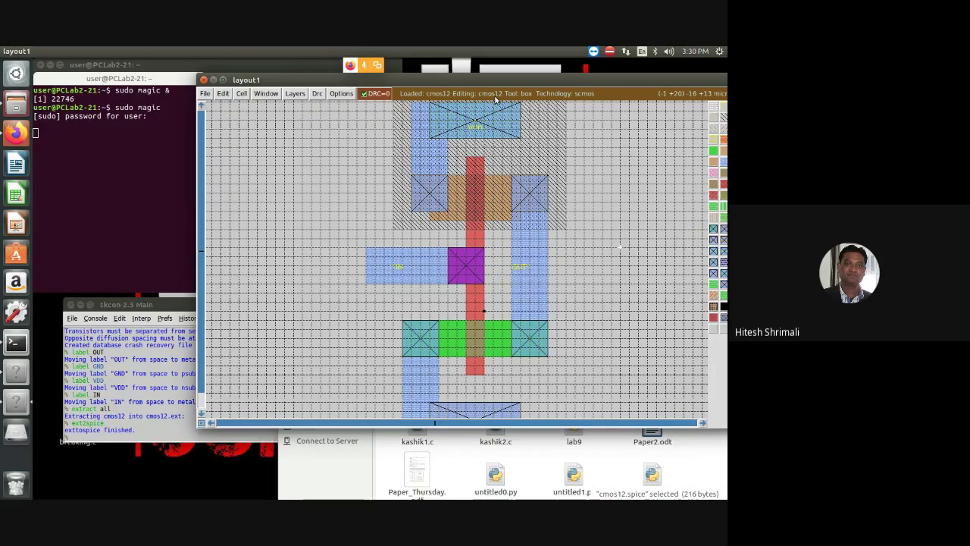
click(464, 444)
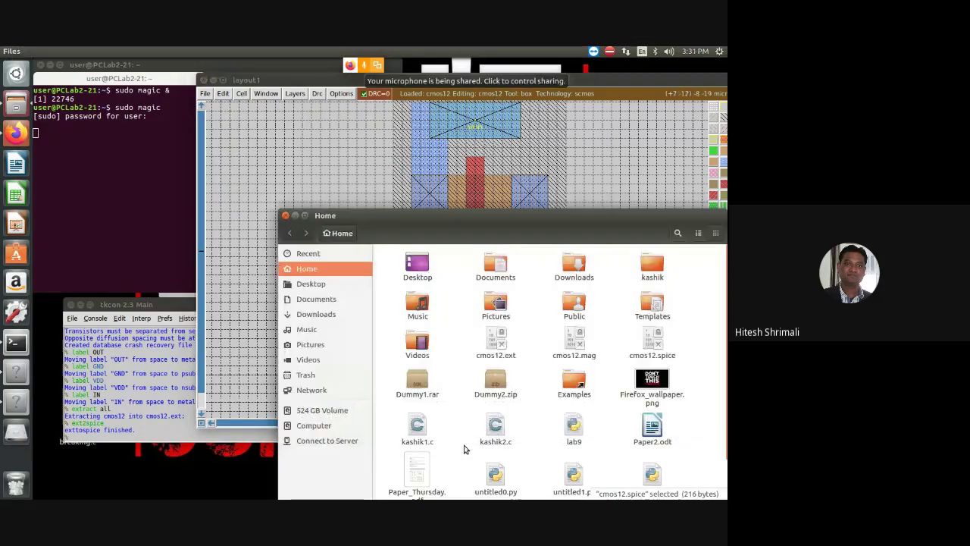
click(651, 339)
click(113, 401)
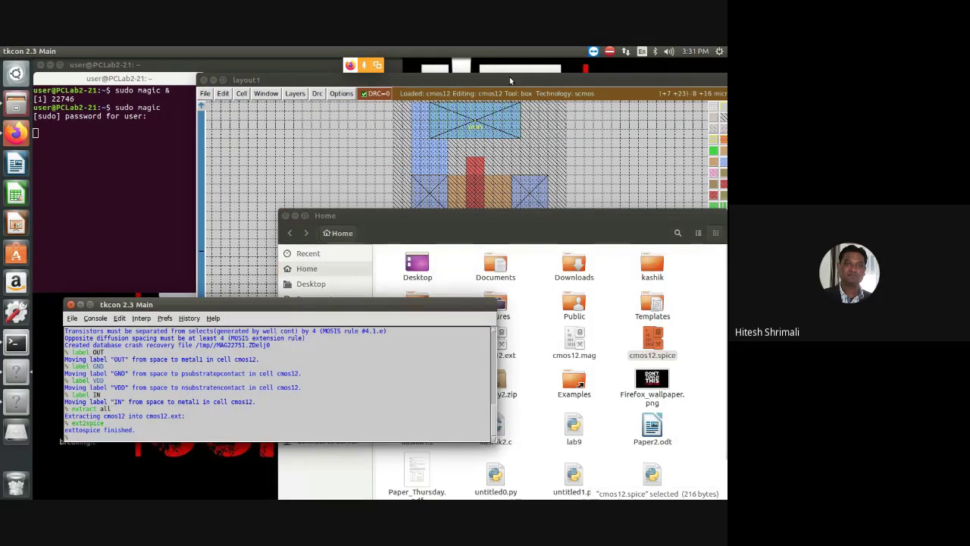
Try to open cmos12.spice from the Home folder in the text editor, retry once, and close the editor.
right_click(646, 354)
click(547, 176)
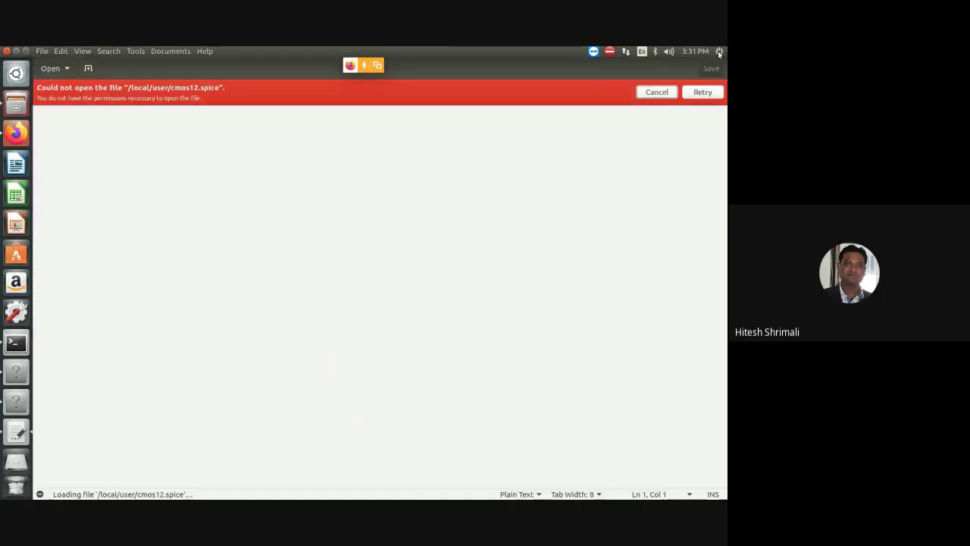
click(703, 91)
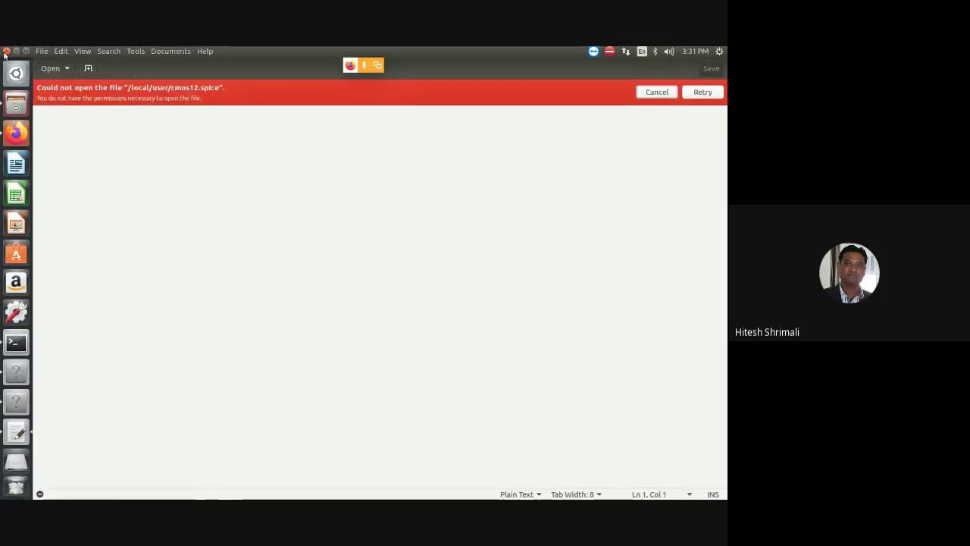
click(7, 51)
Open the netlist in the second terminal tab with "sudo vi cmos12.spice", entering the account password.
click(99, 173)
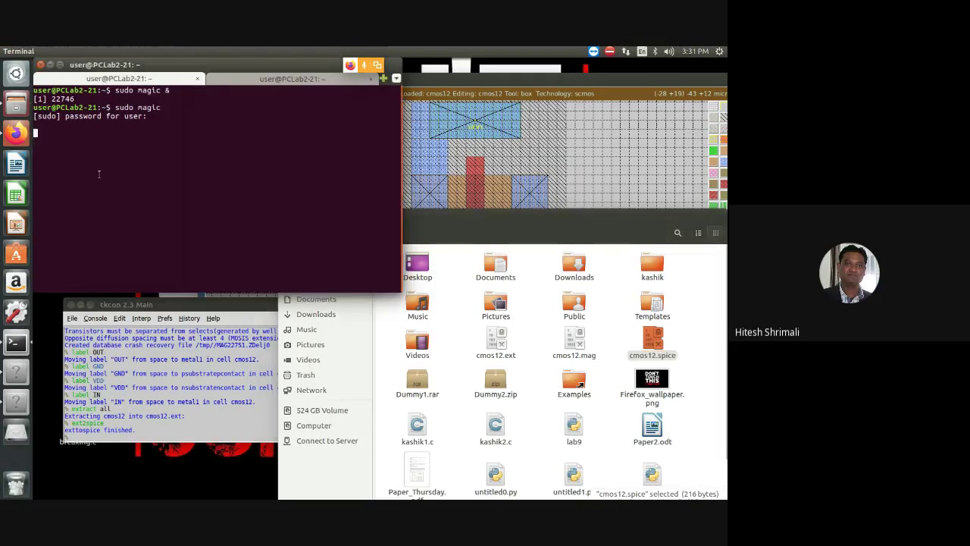
key(Return)
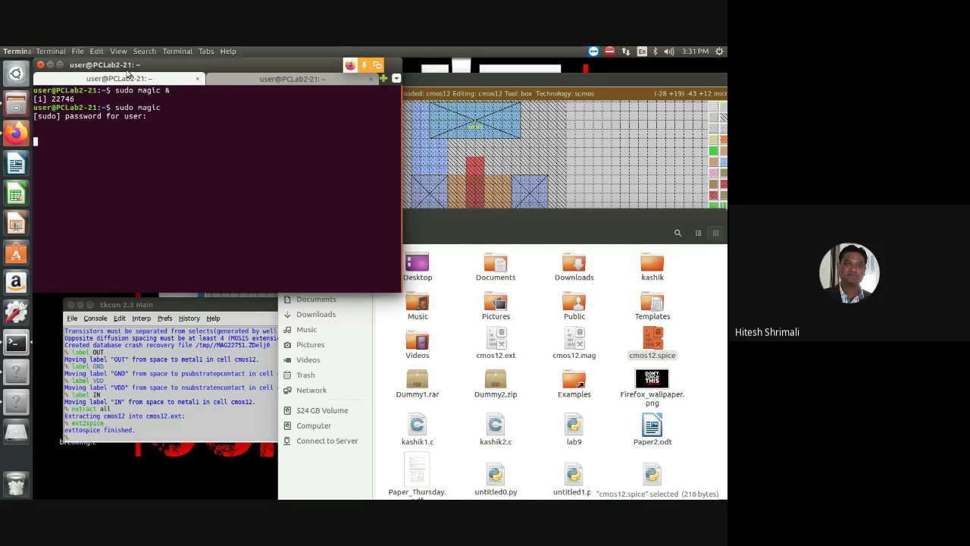
click(299, 80)
text(sudo )
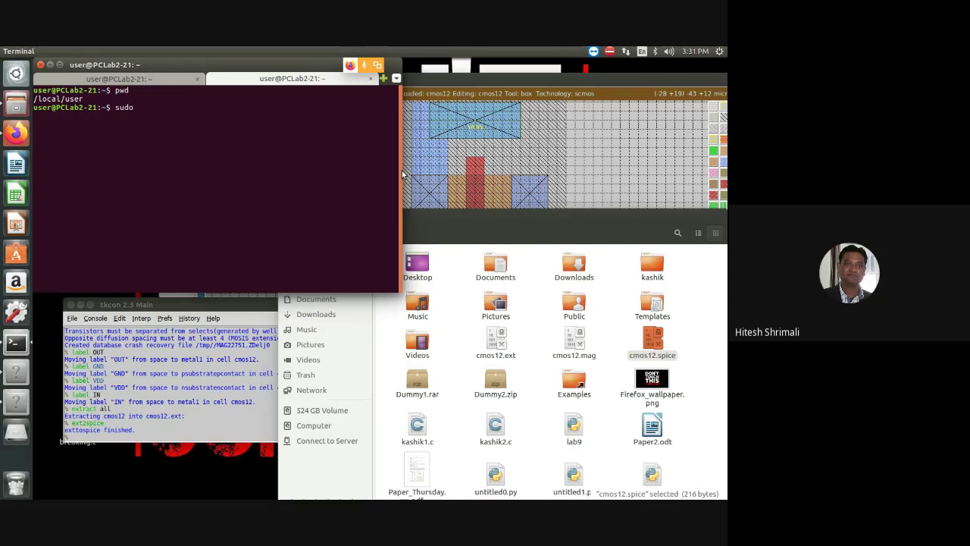
text(vi cmos12.)
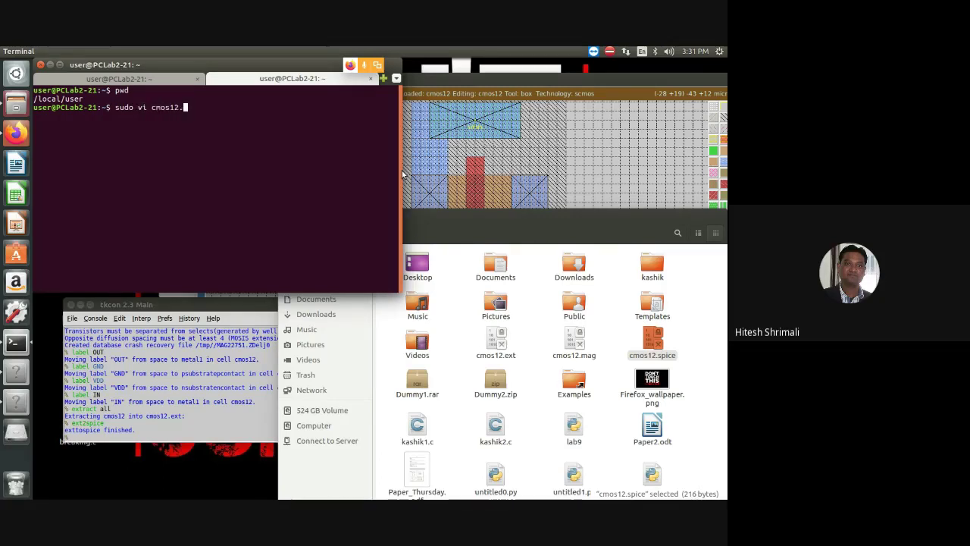
text(spice)
key(Return)
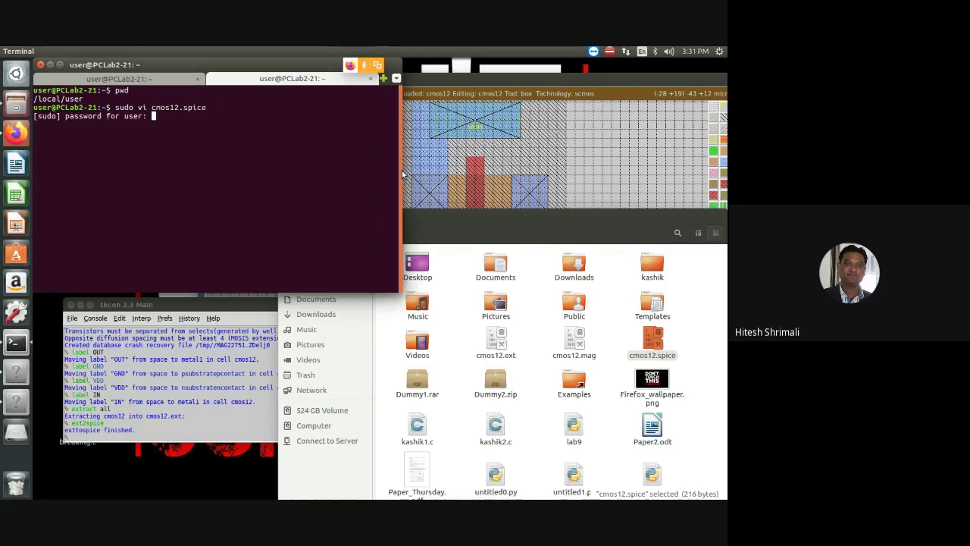
key(Return)
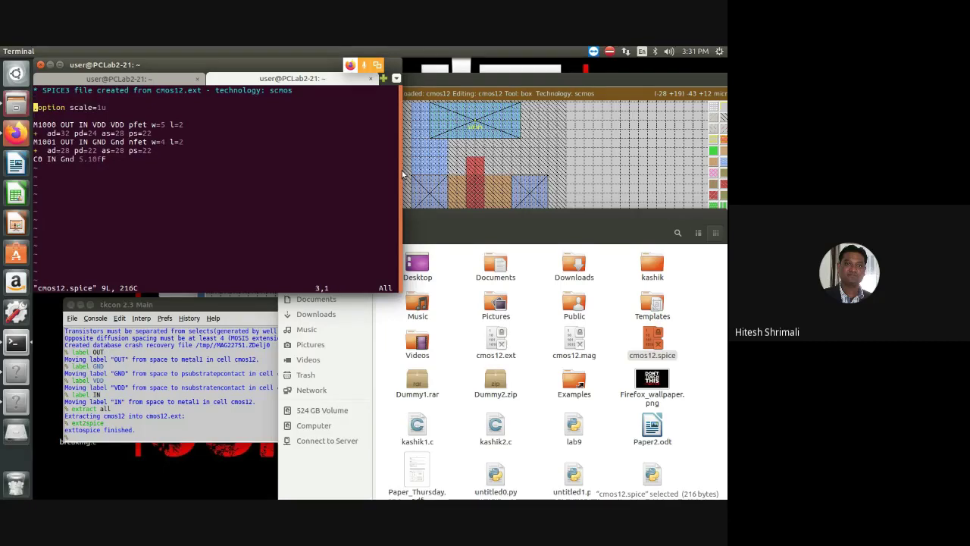
Examine the pfet M1000 line of the netlist from its start up to the VDD node.
key(Right)
key(Right)
key(Right)
key(Right)
key(Right)
key(Right)
key(Right)
key(Right)
key(Right)
key(Right)
key(Down)
key(Down)
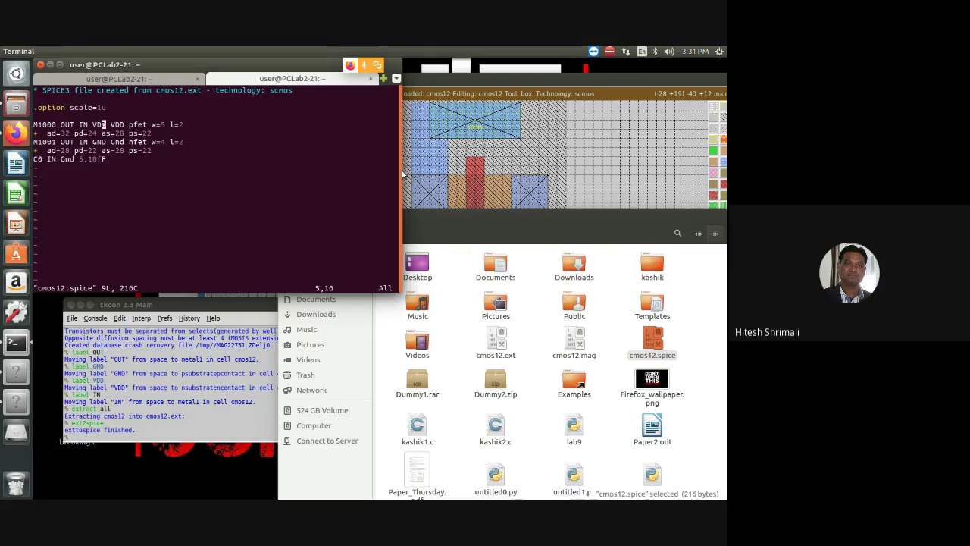
key(Left)
key(Left)
key(Left)
key(Left)
key(Left)
key(Left)
key(Left)
key(Left)
key(Left)
key(Left)
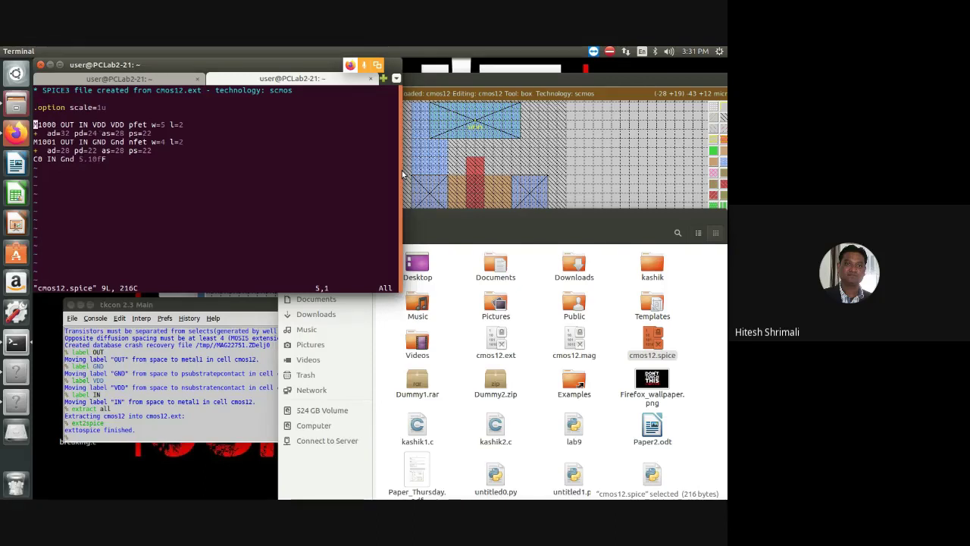
Compare the M1000 and M1001 transistor lines of the netlist by moving between them.
key(Down)
key(Down)
key(Right)
key(Right)
key(Right)
key(Up)
key(Up)
key(Down)
key(Down)
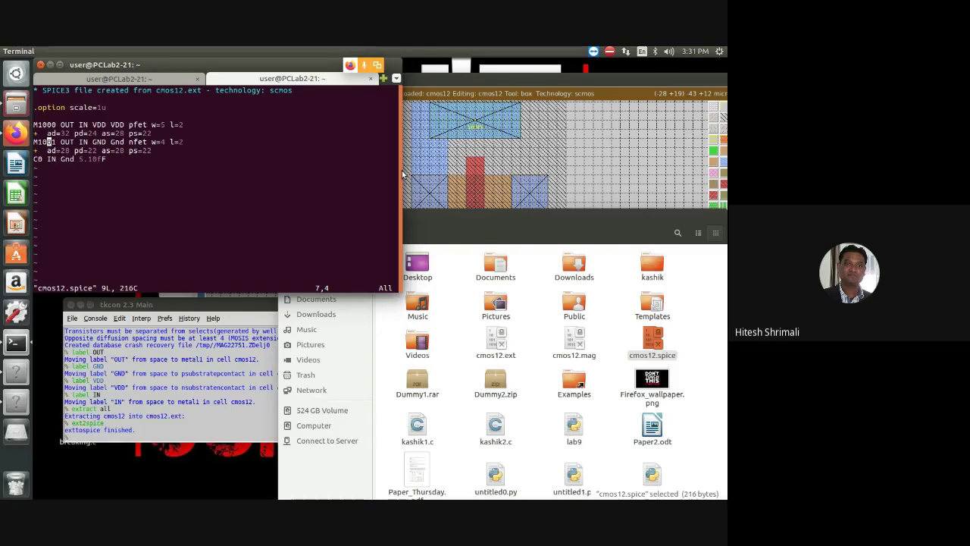
Examine the M1000 line's node connections and its pfet model name.
key(Up)
key(Up)
key(Up)
key(Down)
key(Right)
key(Right)
key(Right)
key(Right)
key(Right)
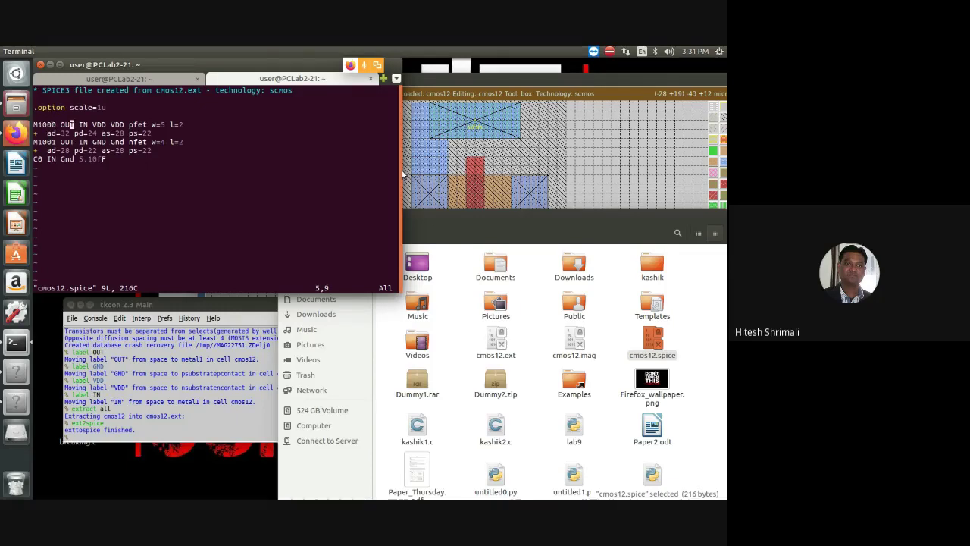
key(w)
key(w)
key(w)
key(w)
key(w)
key(Left)
key(Left)
key(Left)
key(Left)
key(Right)
key(Right)
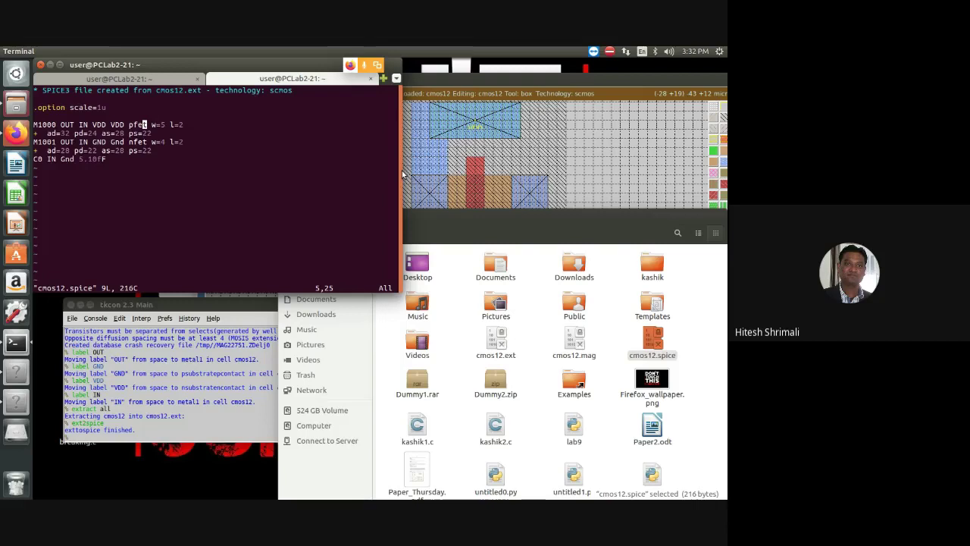
Check the width and length parameters of the pfet M1000.
key(Right)
key(Right)
key(Right)
key(Right)
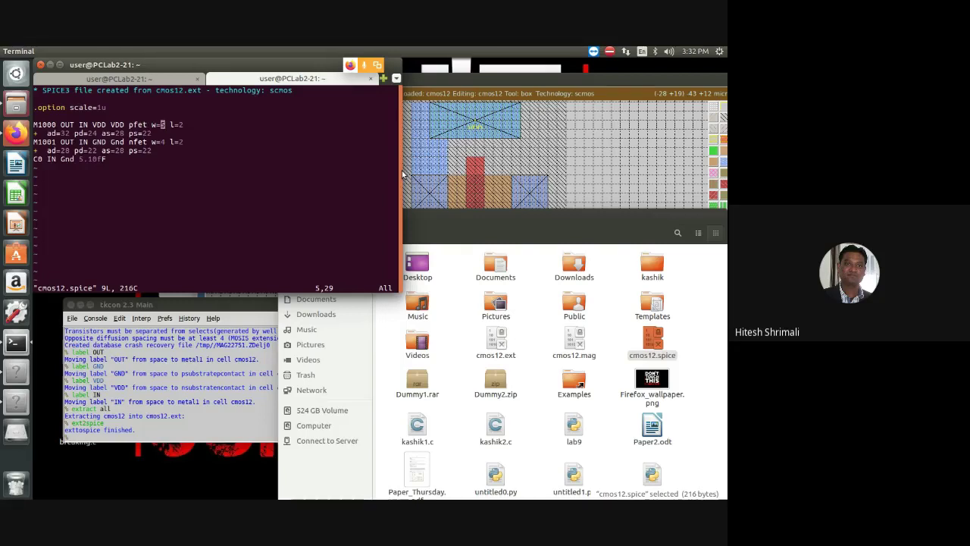
key(Right)
key(Right)
key(Right)
key(Right)
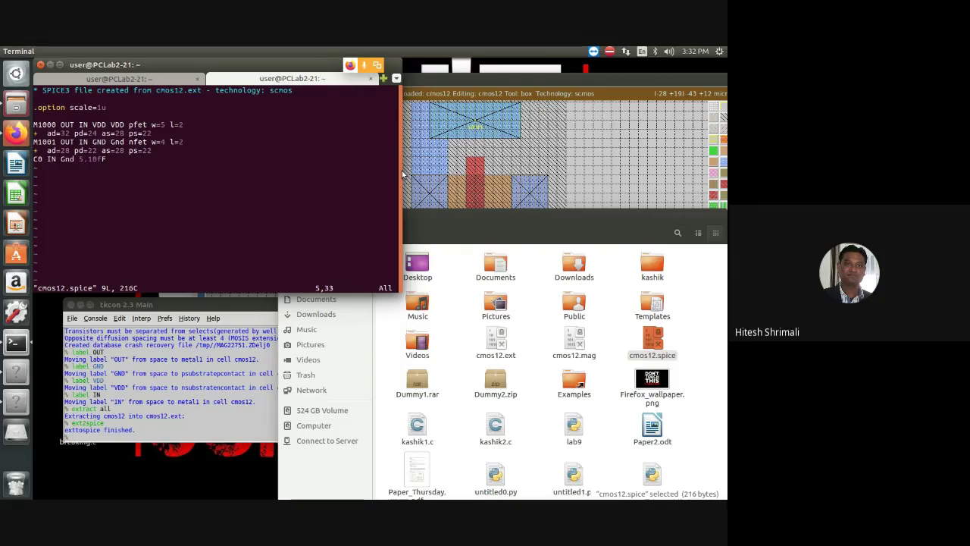
Check the width and length parameters of the nfet M1001.
key(Down)
key(Down)
key(Left)
key(Left)
key(Left)
key(Left)
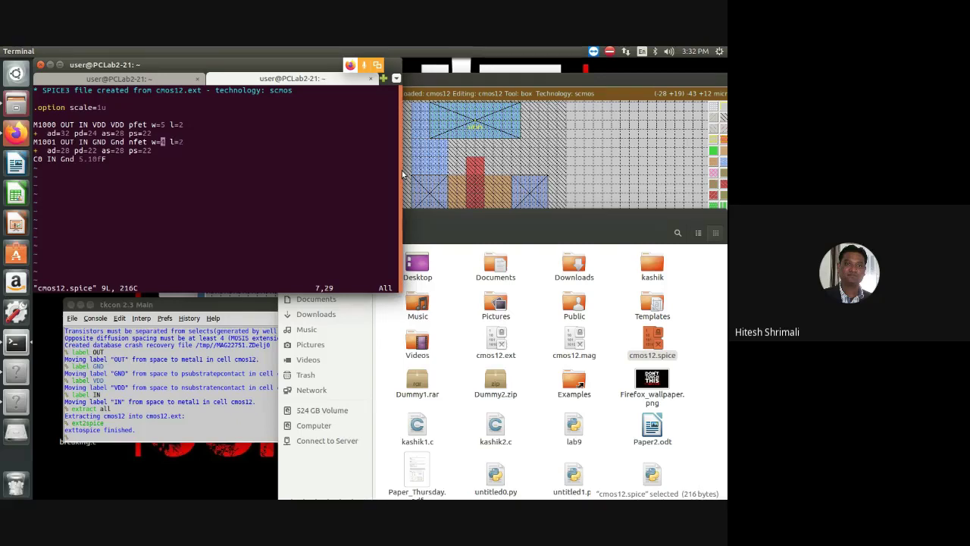
key(Right)
key(Right)
key(Right)
key(Right)
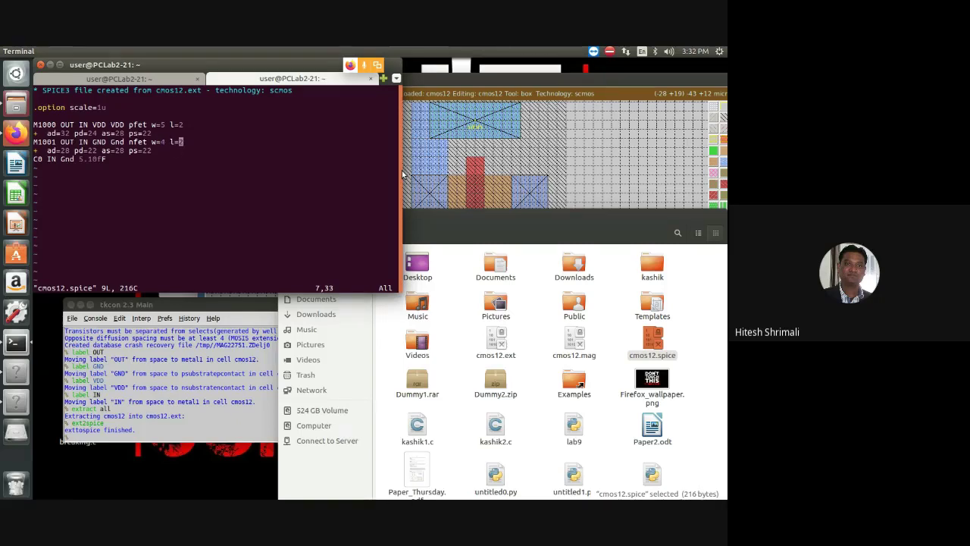
Examine the area and perimeter parameters and the C0 capacitor line, and return to the .option scale line.
key(Down)
key(Up)
key(Down)
key(Down)
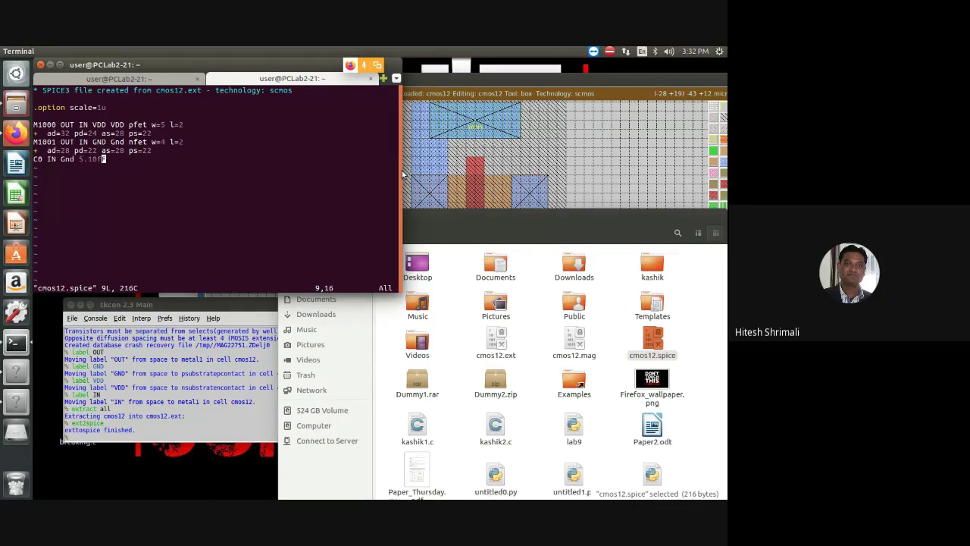
key(Up)
key(Up)
key(Up)
key(Down)
key(Down)
key(Down)
key(Up)
key(Up)
key(Up)
key(Up)
key(Up)
key(Up)
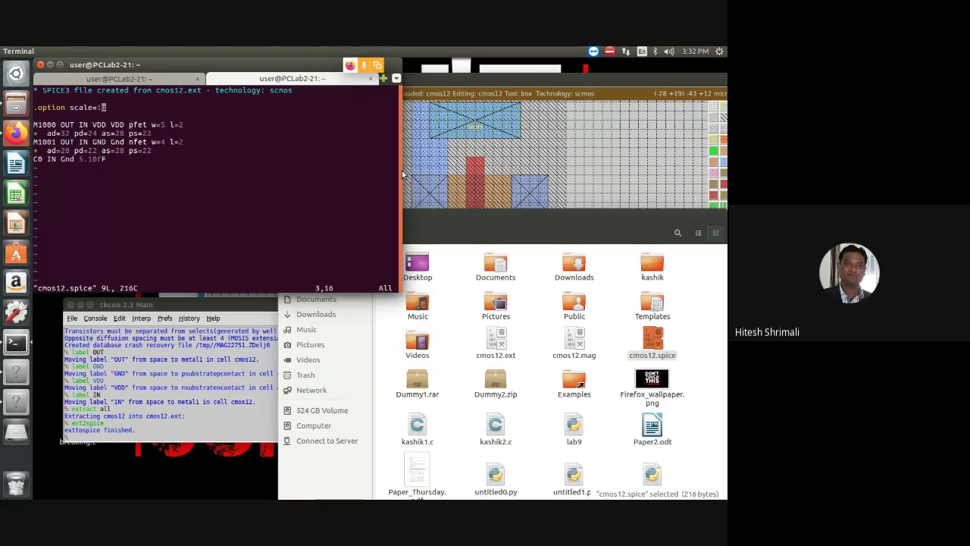
Compare the inverter layout with the netlist by switching between the layout window and the second terminal tab.
click(136, 79)
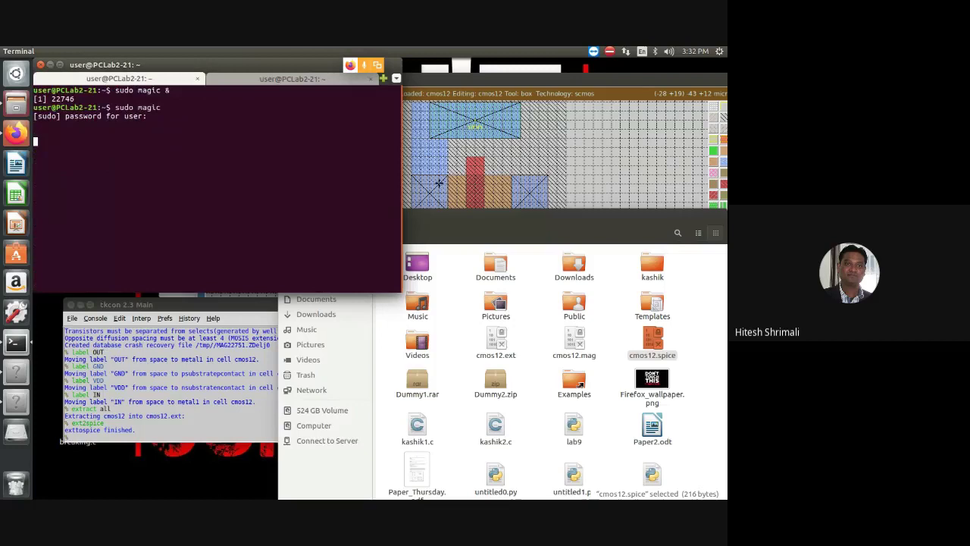
click(637, 171)
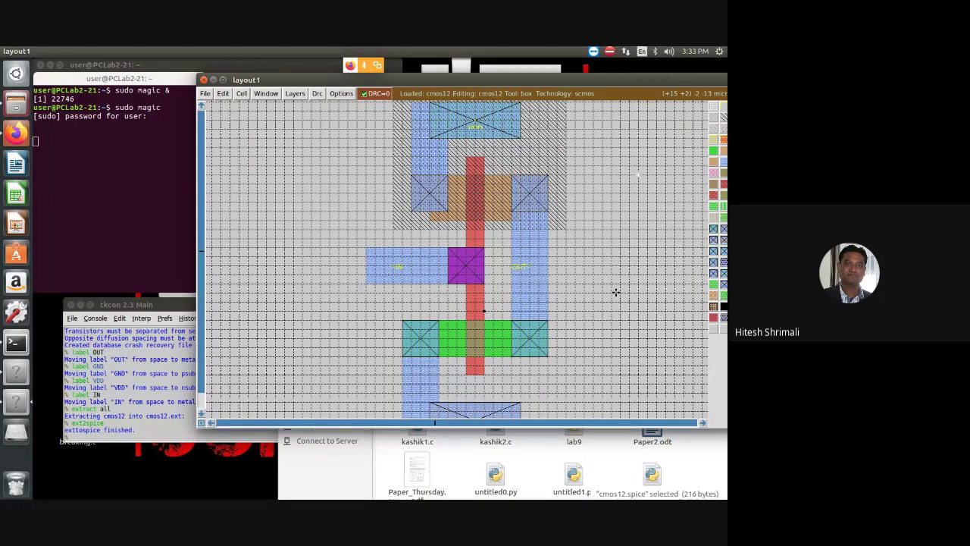
click(121, 72)
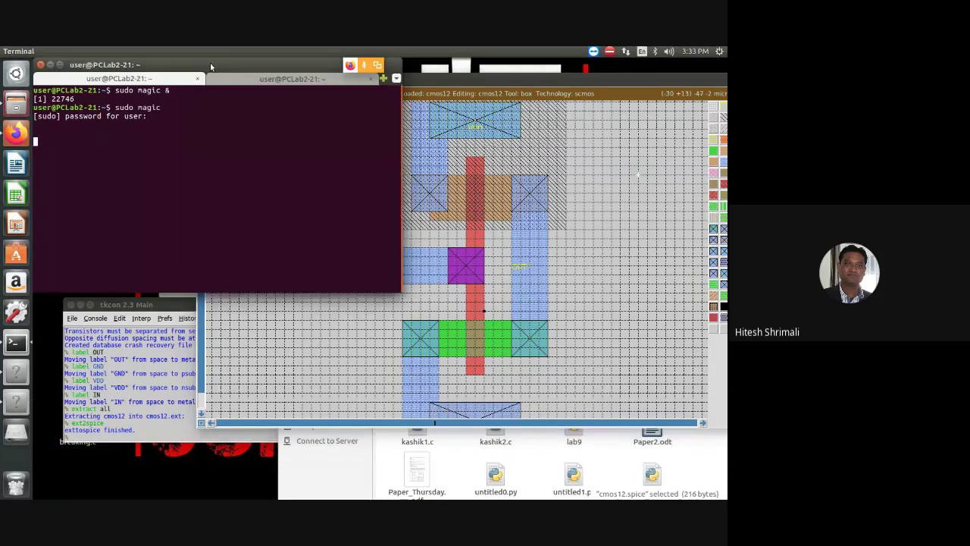
click(291, 78)
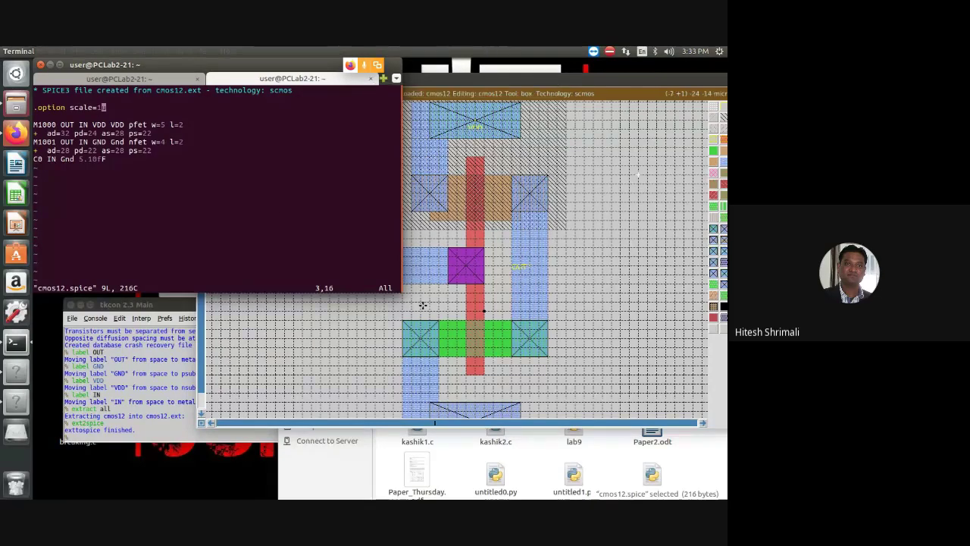
click(613, 321)
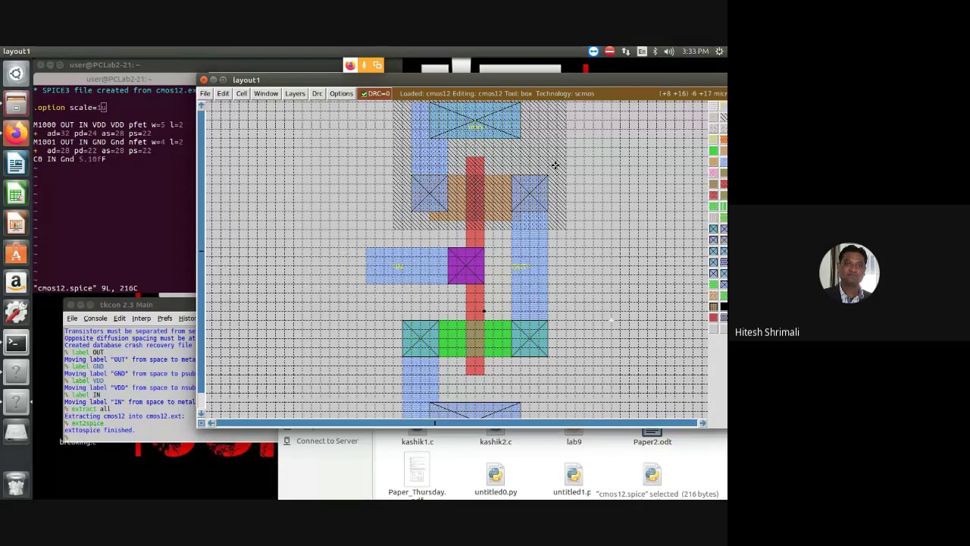
click(134, 148)
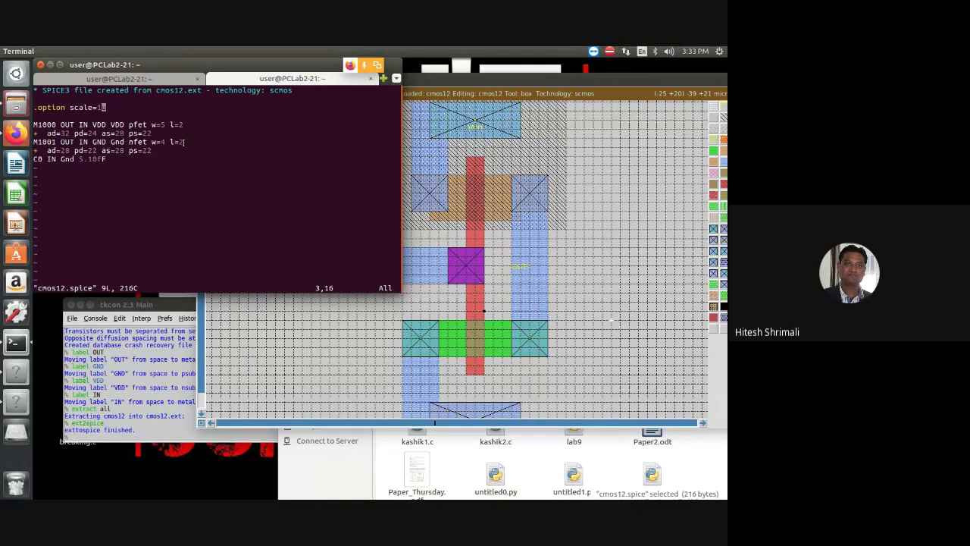
Highlight the C0 parasitic capacitor line in the netlist.
drag(113, 159, 33, 142)
click(107, 159)
drag(107, 159, 30, 159)
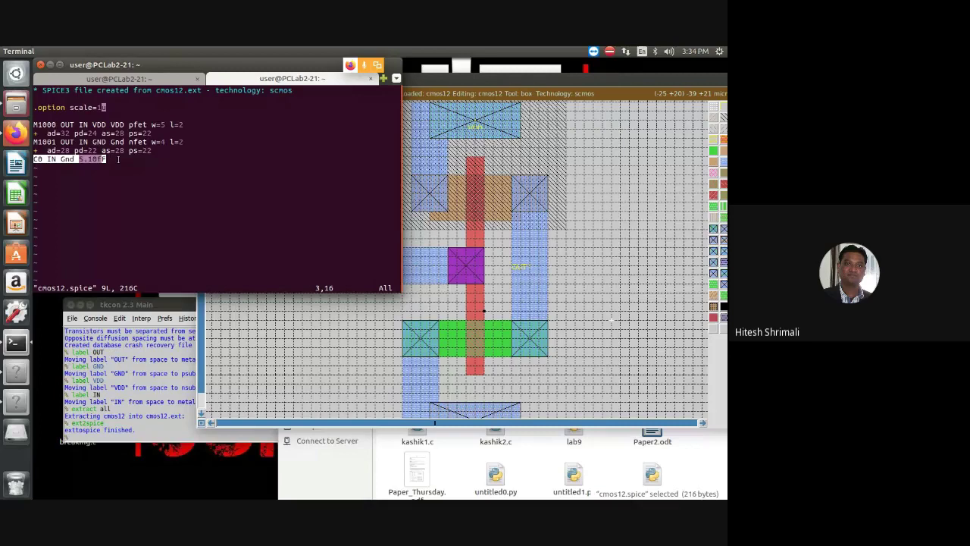
Check the first terminal tab, return to the netlist in the second tab, and quit vi with ":q".
click(88, 79)
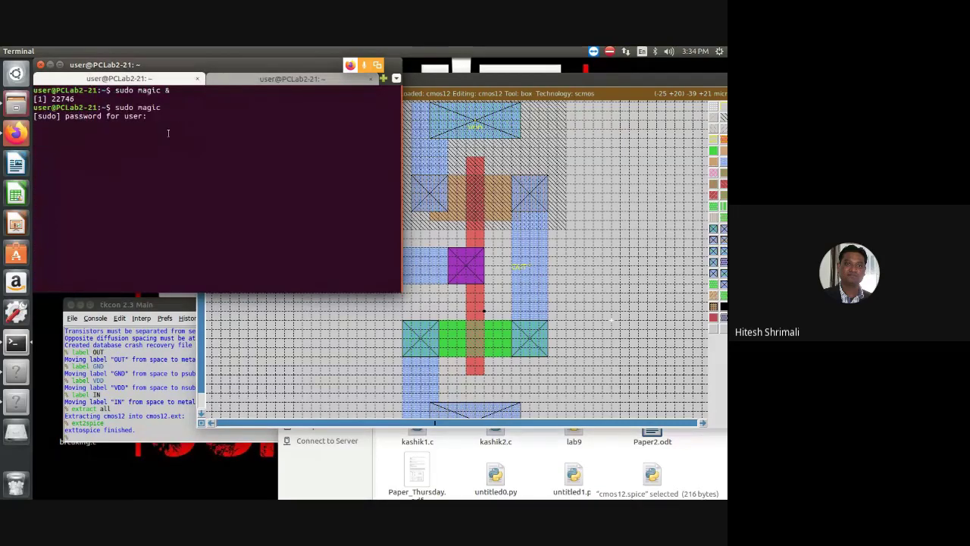
key(Return)
click(245, 78)
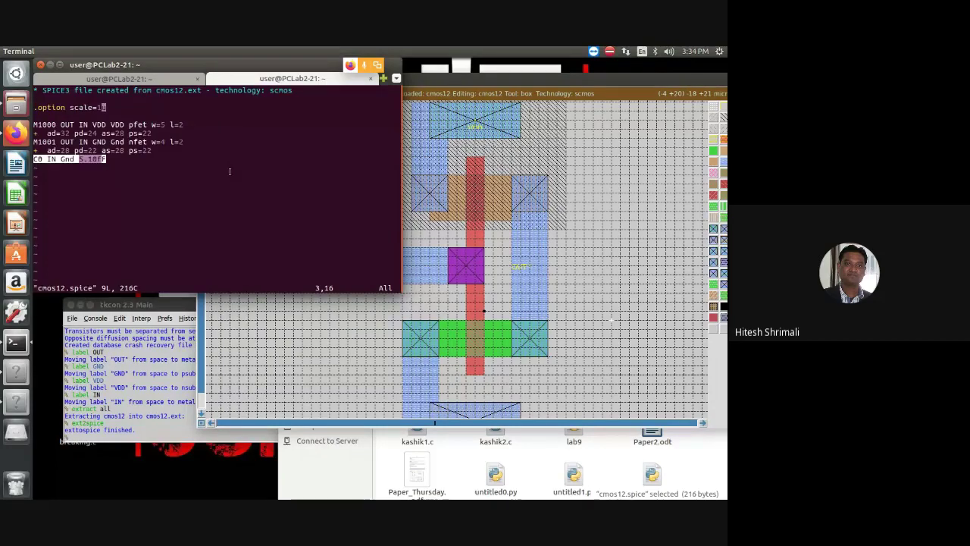
text(:q)
key(Return)
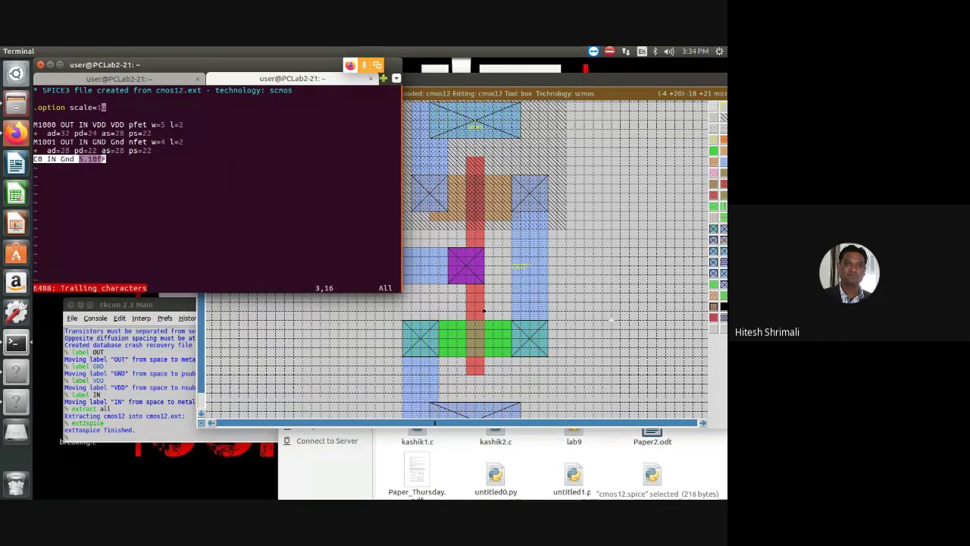
text(:q)
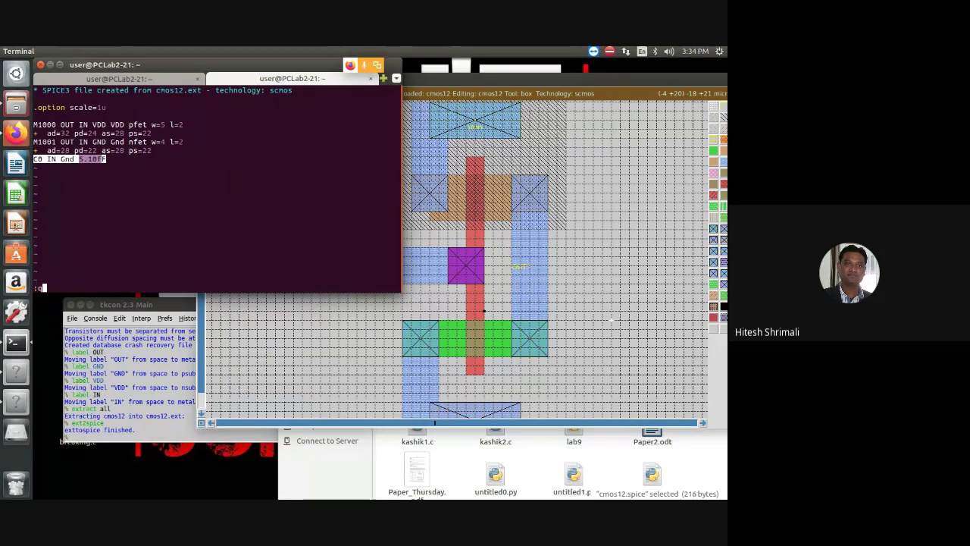
key(Return)
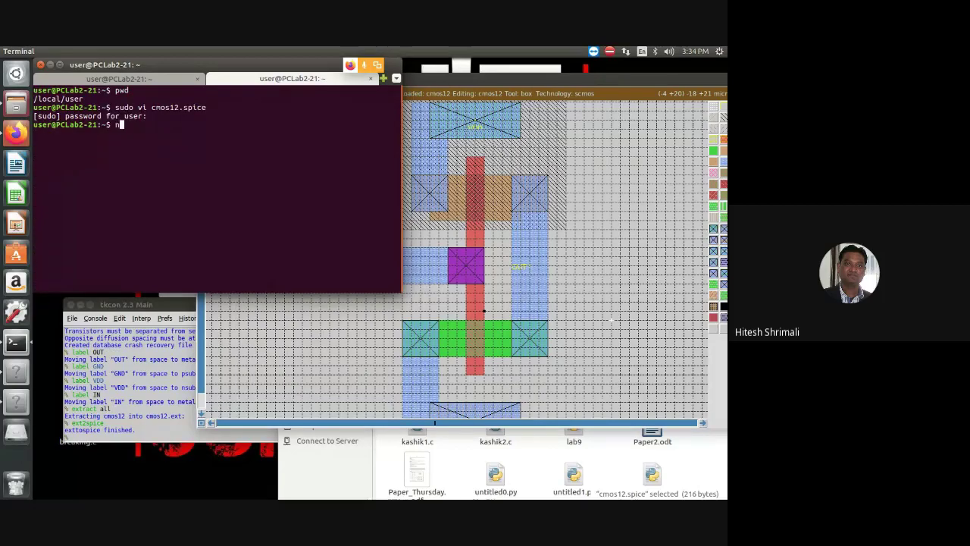
Launch Netgen with "sudo netgen" and place its console over the terminal, clear of the layout.
text(sudo netgen)
key(Return)
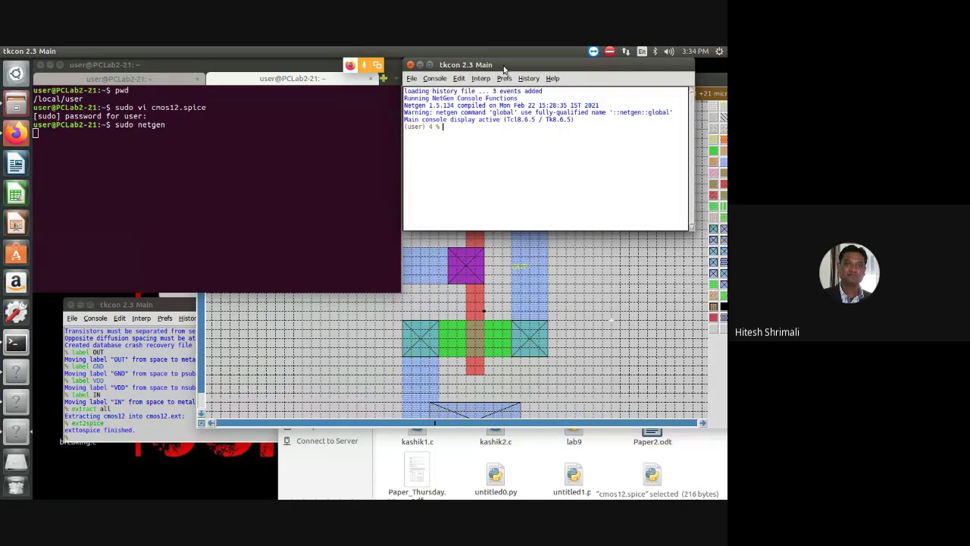
drag(501, 65, 161, 142)
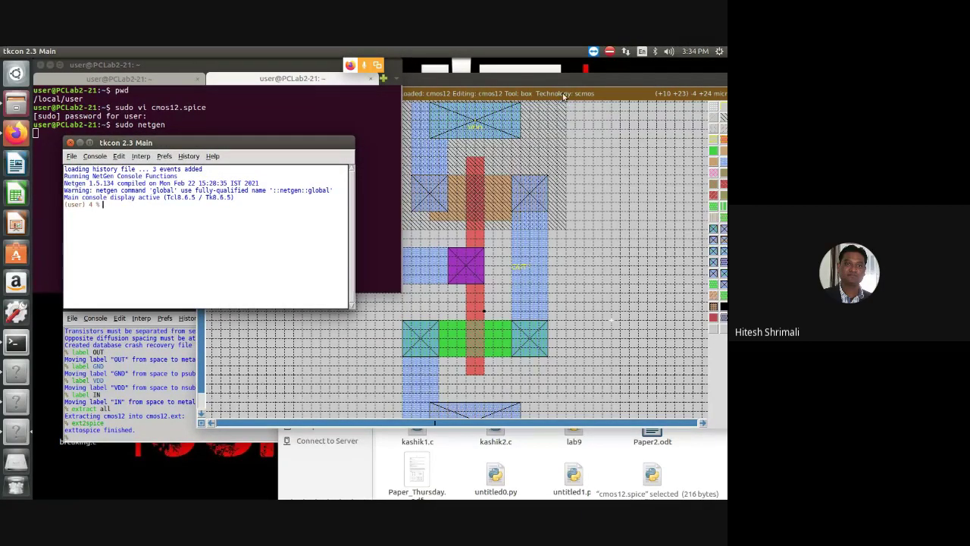
Copy the schematic netlist Netlist_CMOS_sch.spc from the VLSI folder on the Desktop.
click(626, 466)
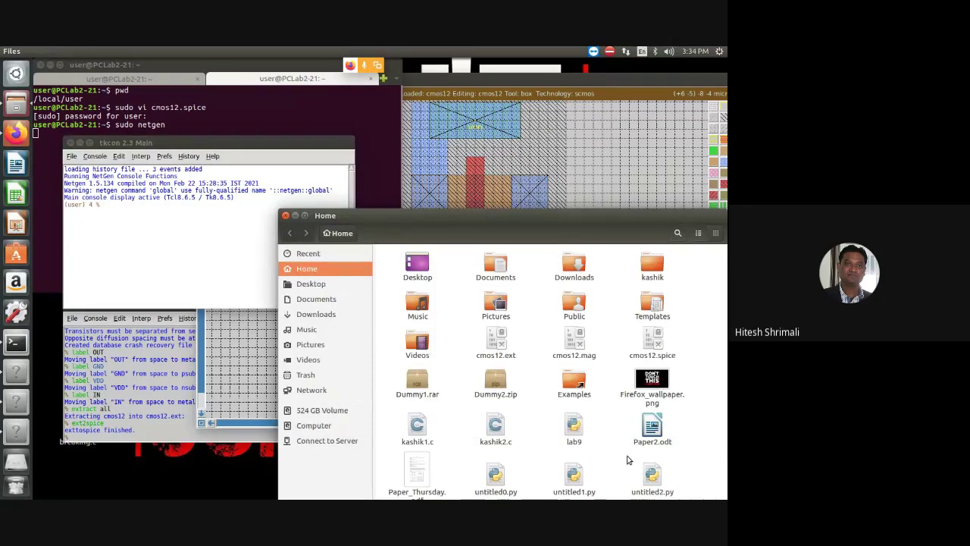
scroll(628, 450, down, 1)
scroll(629, 448, up, 1)
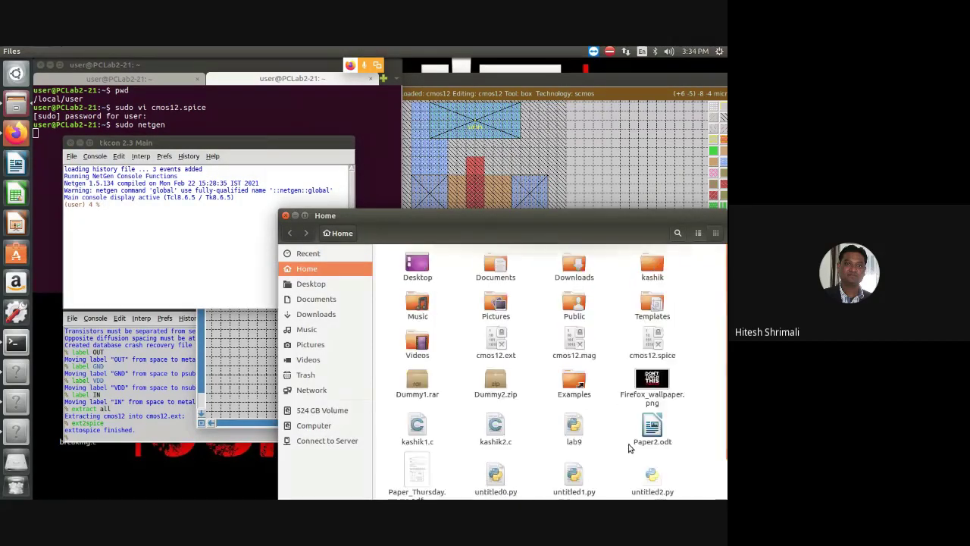
click(309, 288)
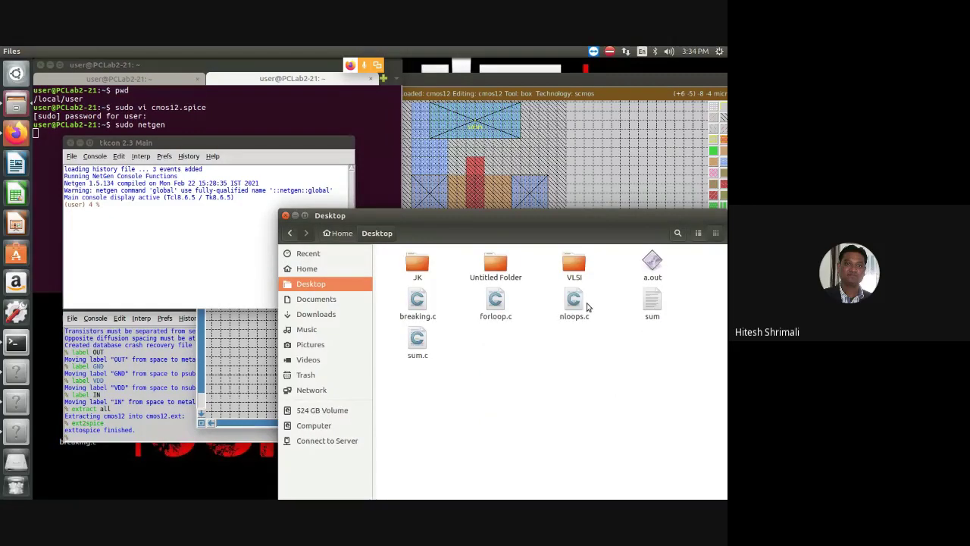
double_click(574, 267)
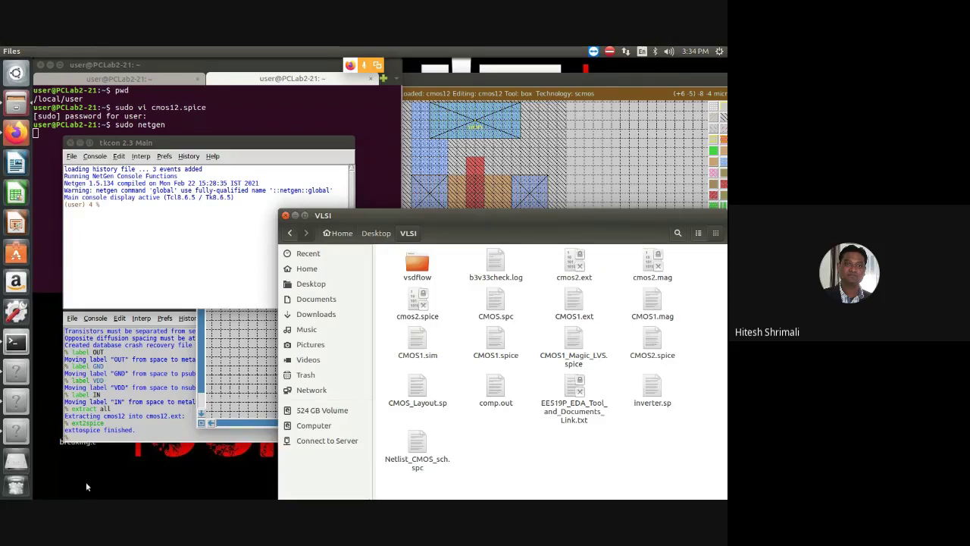
click(422, 449)
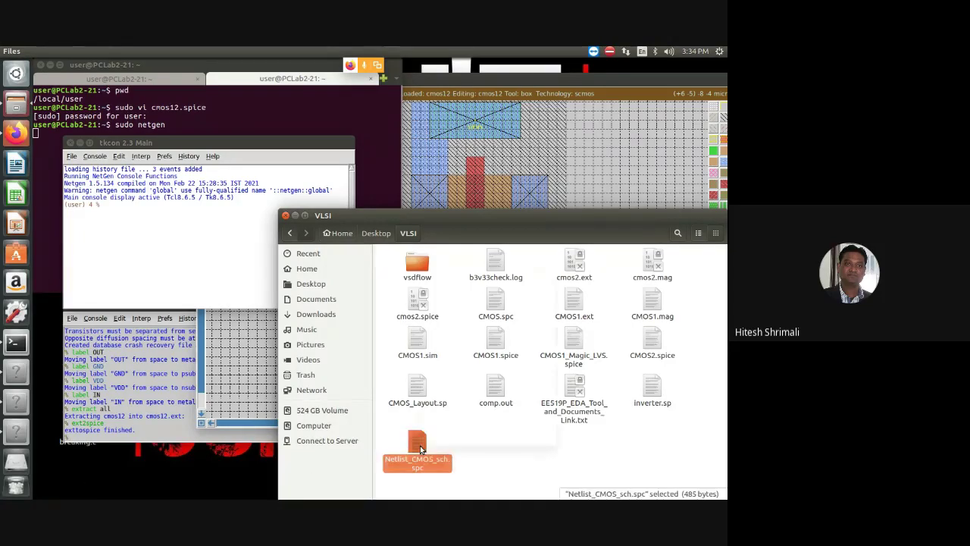
right_click(420, 446)
click(459, 321)
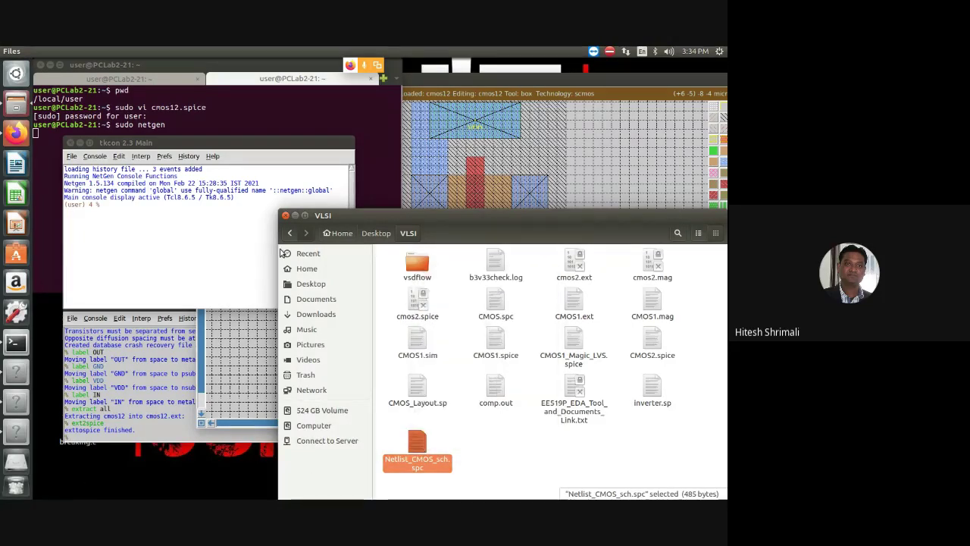
Paste the copied schematic netlist into the Home folder.
click(376, 232)
click(337, 233)
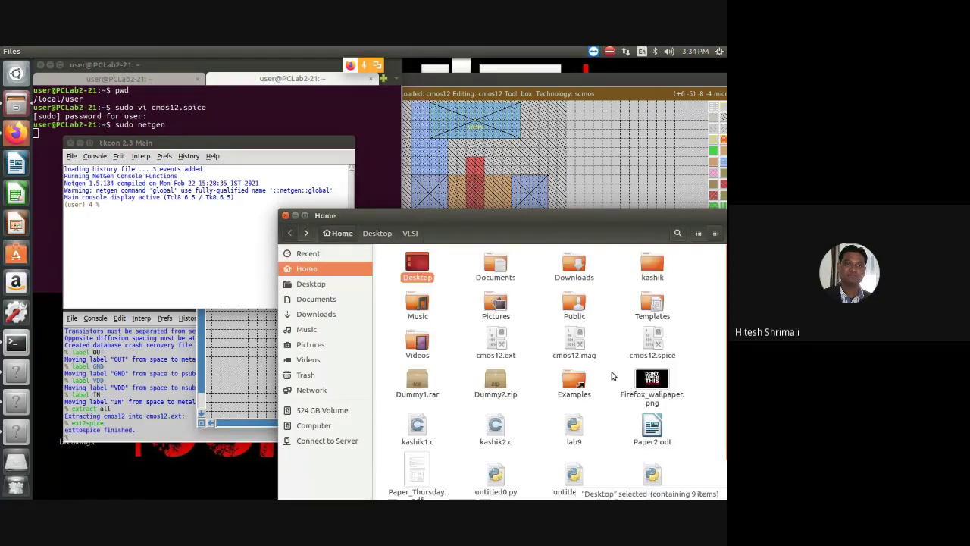
right_click(608, 453)
click(550, 432)
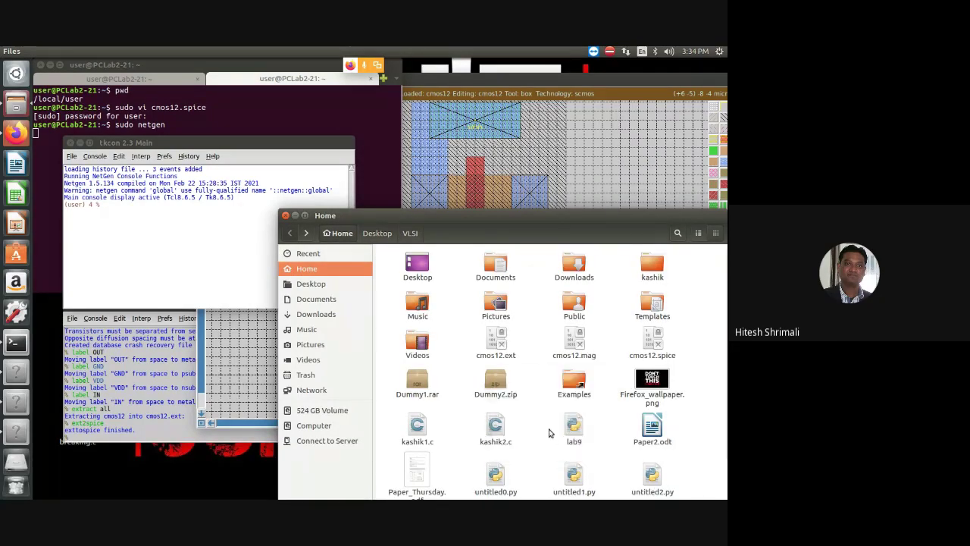
Locate Netlist_CMOS_sch.spc in the Home folder, dismiss its file options, and return to the second terminal tab.
right_click(656, 373)
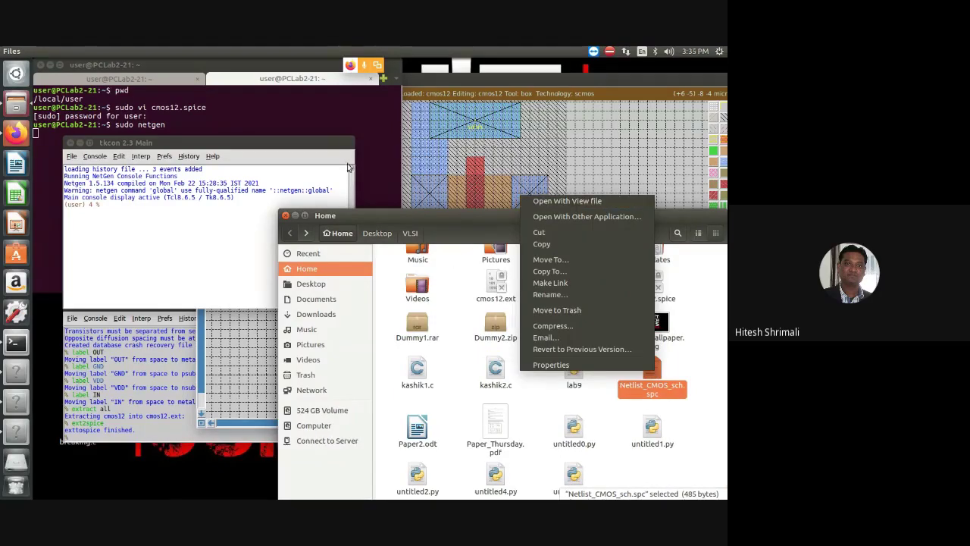
click(216, 105)
click(305, 83)
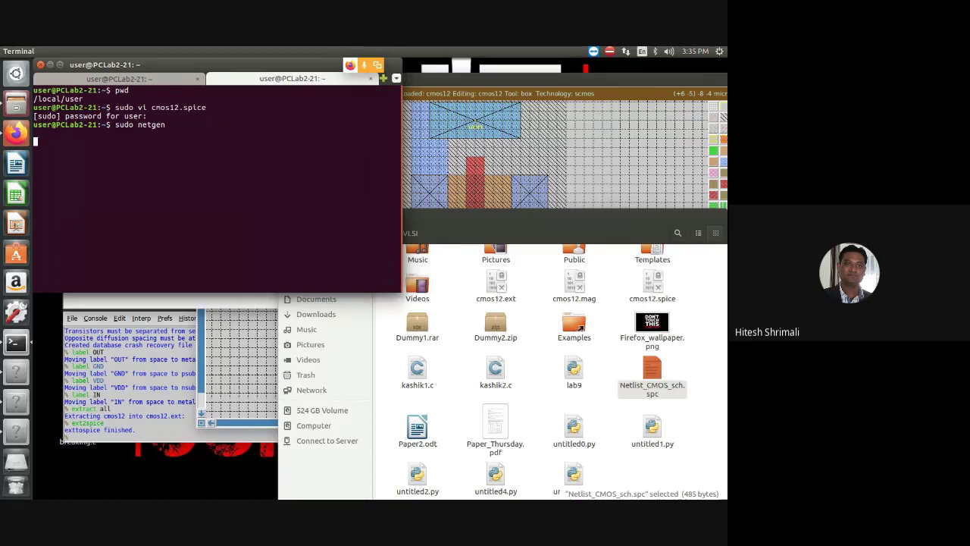
Open Netlist_CMOS_sch.spc with "sudo vi" in a new terminal tab, entering the account password.
key(ctrl+shift+t)
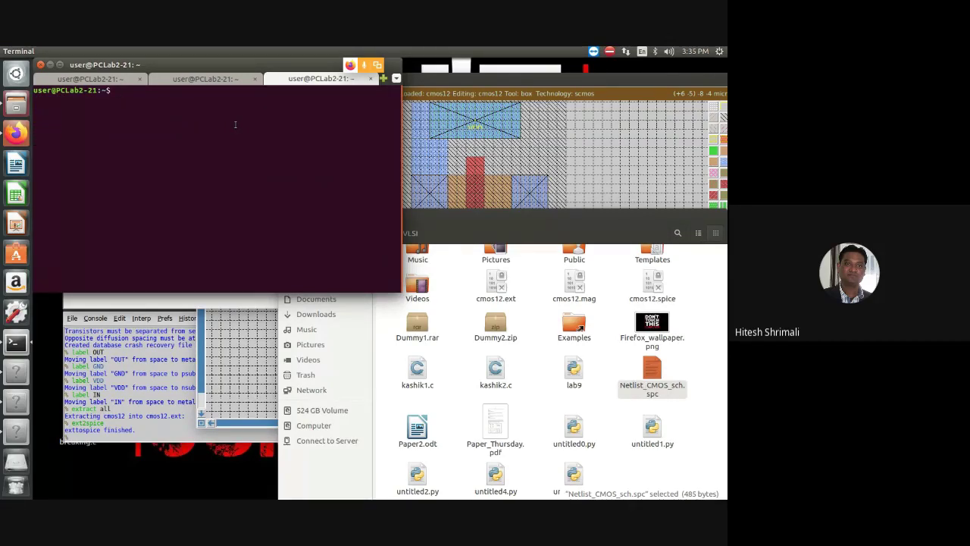
text(sudo v)
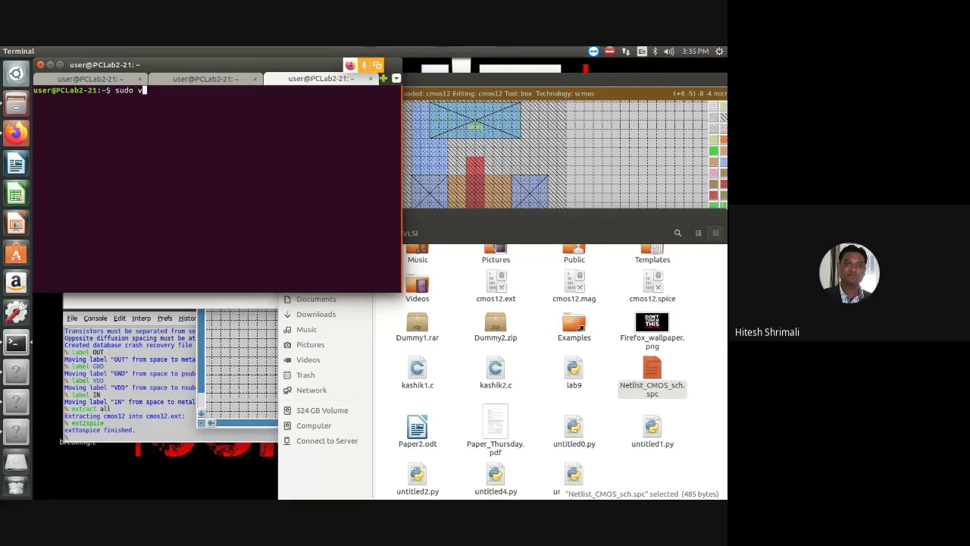
text(i Netl)
key(Tab)
key(Return)
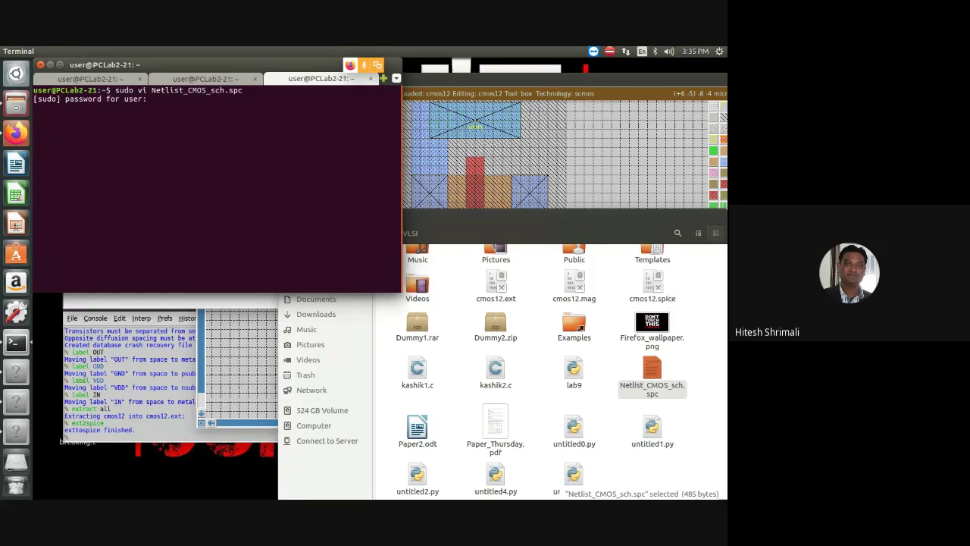
key(Return)
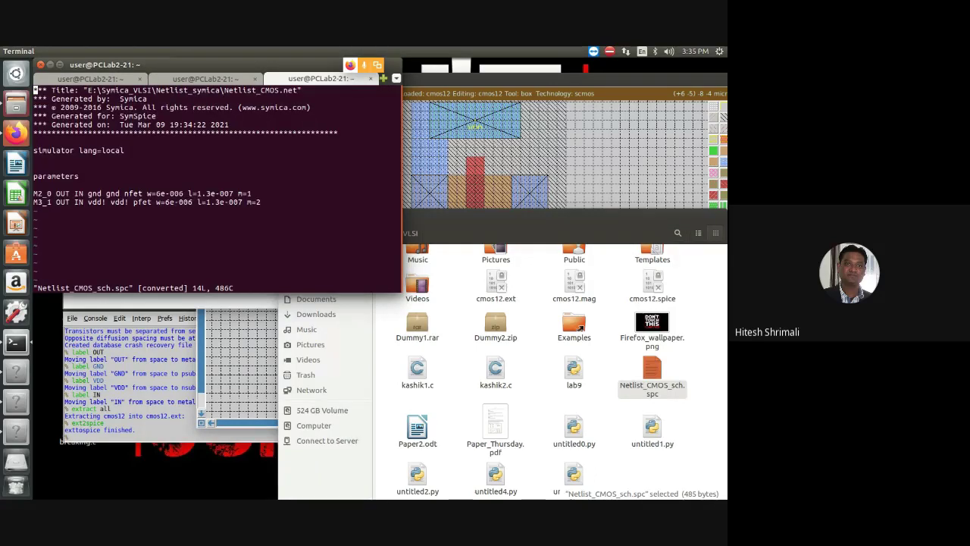
Read through the header comments and the simulator language line of the schematic netlist.
key(Down)
key(Down)
key(Down)
key(Down)
key(Down)
key(Down)
key(Down)
key(Down)
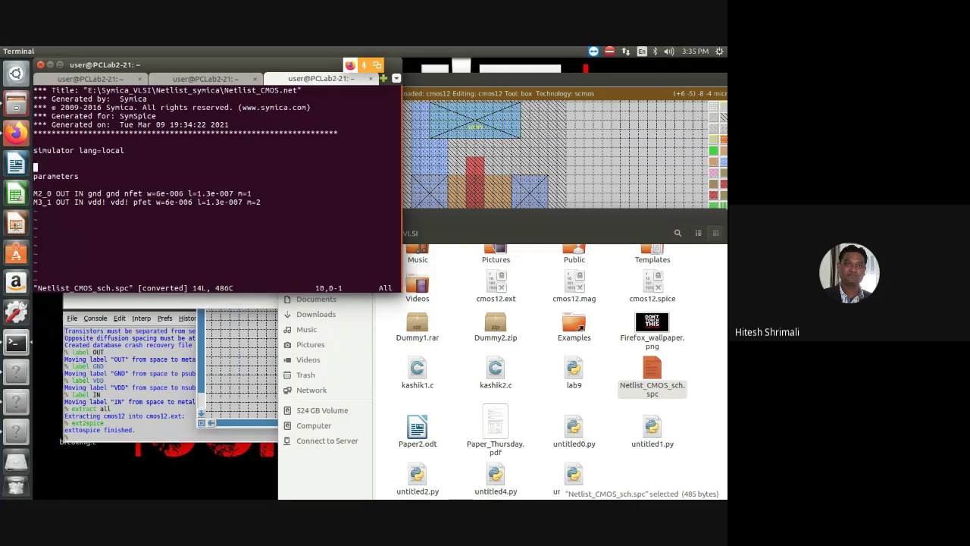
key(Up)
key(Up)
key(Up)
key(Up)
key(Up)
key(Up)
key(Right)
key(Right)
key(Right)
key(Right)
key(Right)
key(Right)
key(Right)
key(Right)
key(Right)
key(Right)
key(Right)
key(Right)
key(Down)
key(Down)
key(Down)
key(Down)
key(Down)
key(Up)
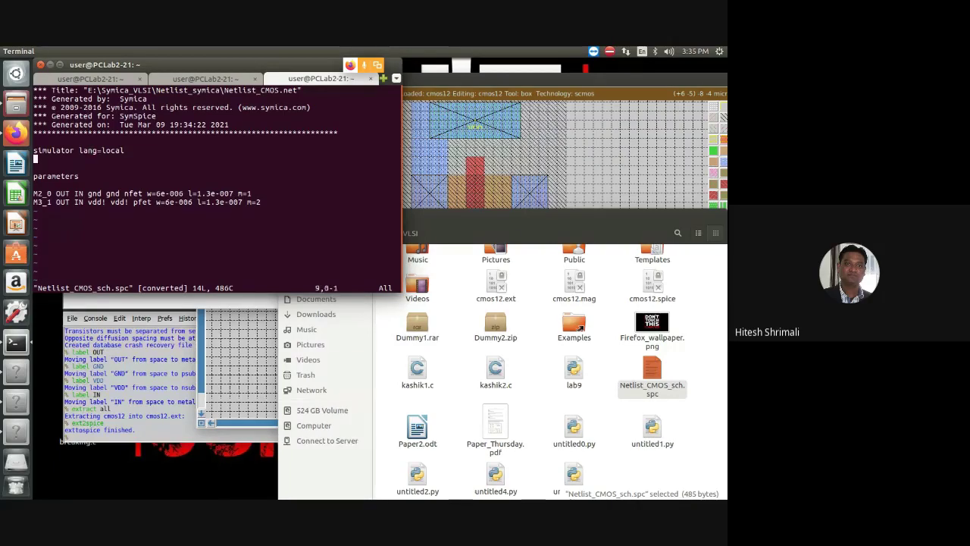
Examine the OUT, IN, ground and supply node connections on the M2_0 and M3_1 transistor lines.
key(Down)
key(Down)
key(Down)
key(Down)
key(Down)
key(Down)
key(Left)
key(Left)
key(Left)
key(Left)
key(Left)
key(Left)
key(Right)
key(Right)
key(Right)
key(Right)
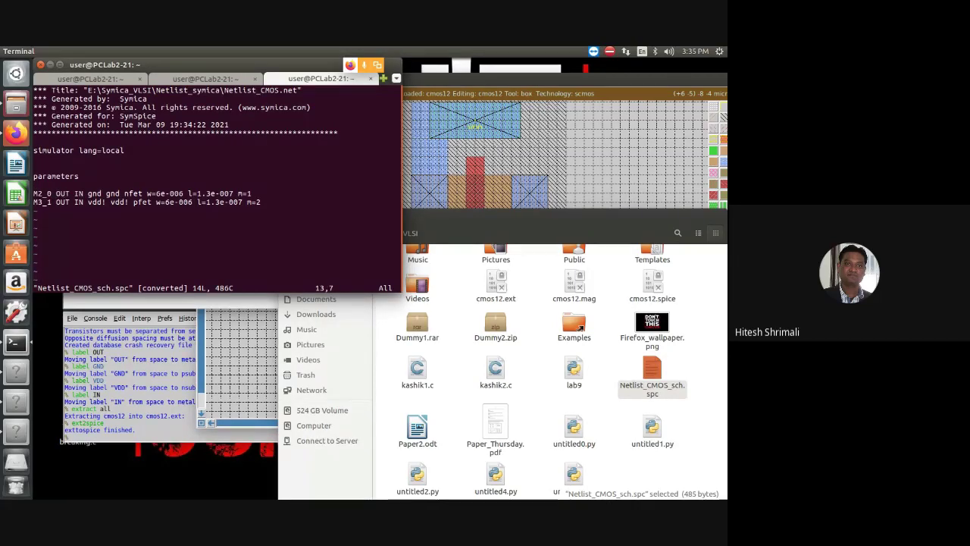
key(Right)
key(Right)
key(Right)
key(Right)
key(Right)
key(Right)
key(Right)
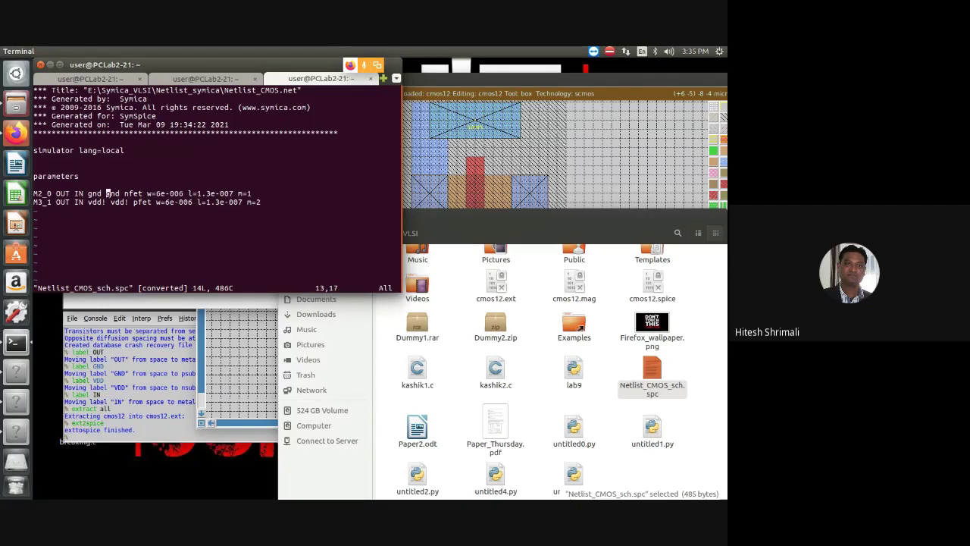
key(Left)
key(Left)
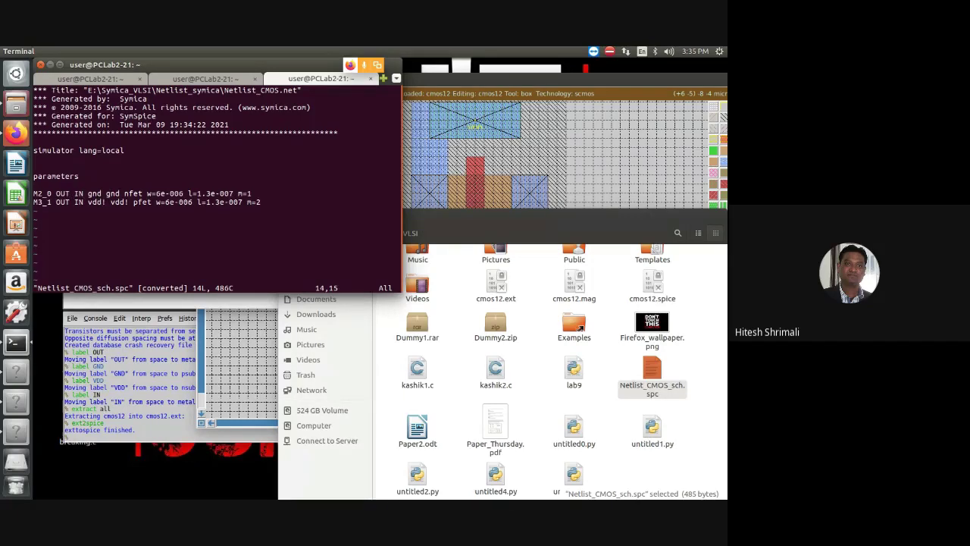
key(Left)
key(Left)
key(Left)
key(Left)
key(Left)
key(Left)
key(Left)
key(Up)
key(Right)
key(Right)
key(Right)
key(Right)
key(Right)
key(Right)
key(Right)
key(Right)
key(Right)
key(Right)
key(Right)
Compare the device models and m multipliers of M2_0 and M3_1, and quit vi without editing the netlist.
click(131, 193)
click(138, 202)
click(149, 202)
click(261, 202)
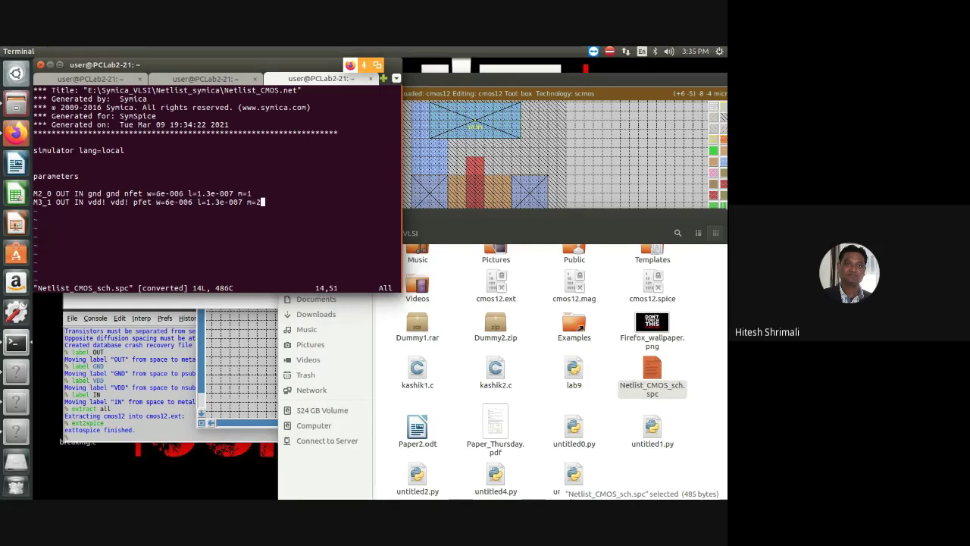
click(254, 194)
click(262, 202)
text(:)
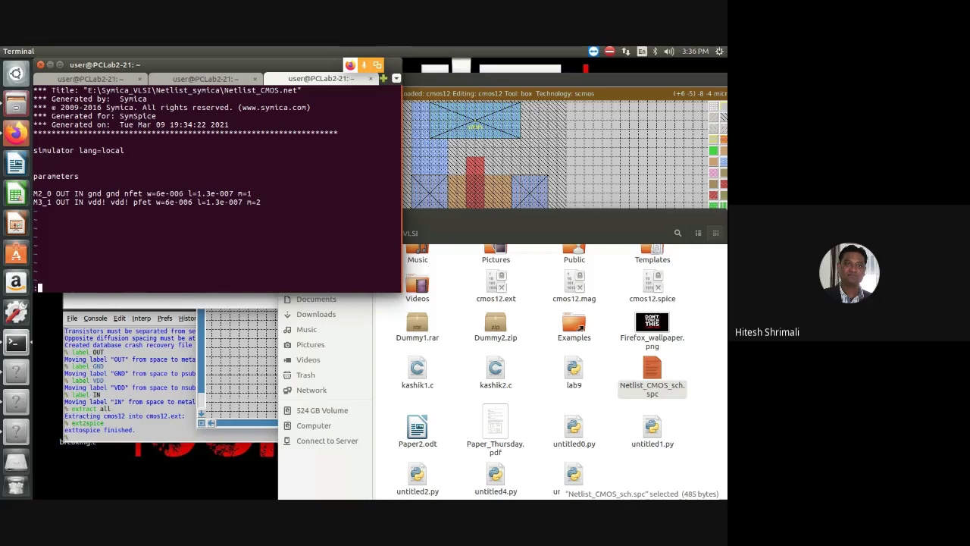
text(q)
key(Return)
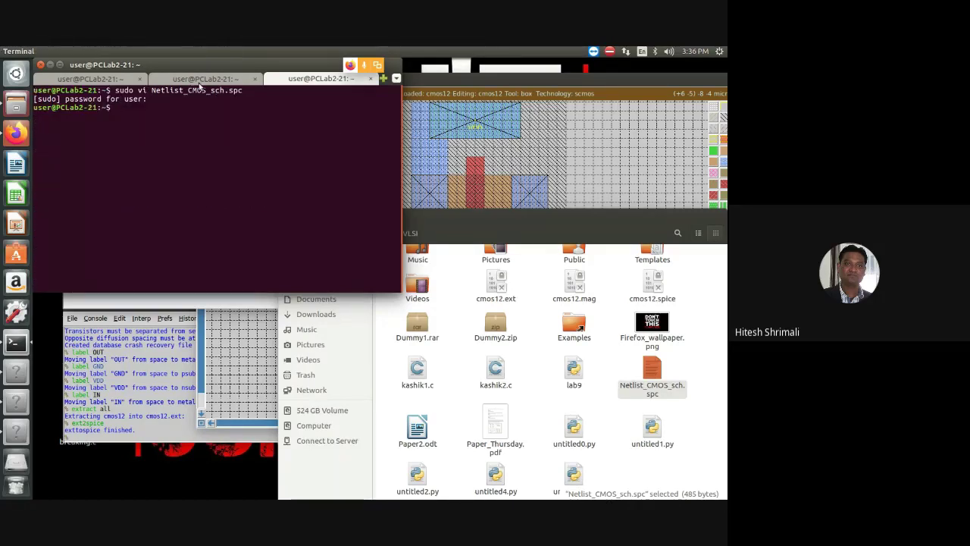
Move the terminal clear of the Netgen console and run "lvs cmos12.spice Netlist_CMOS_sch.spc" there.
click(203, 80)
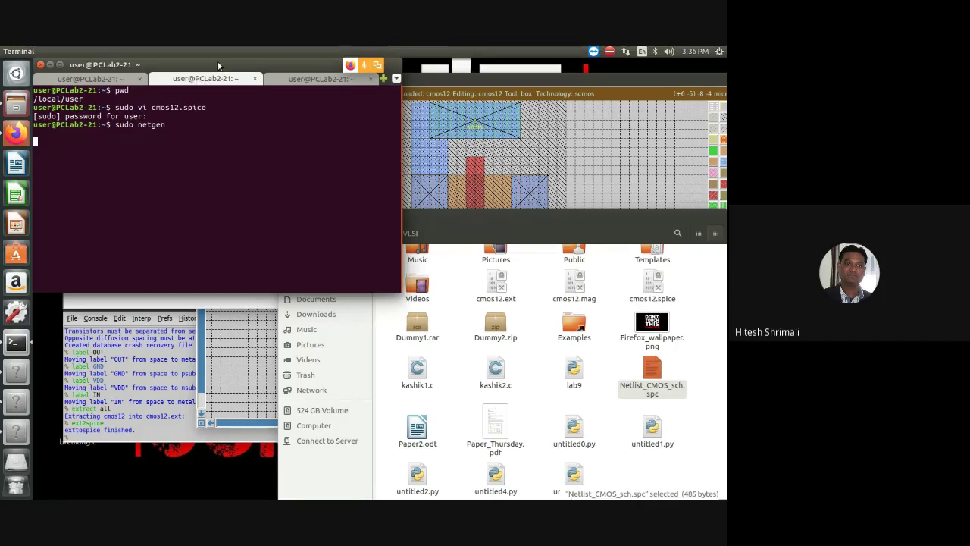
drag(218, 65, 544, 130)
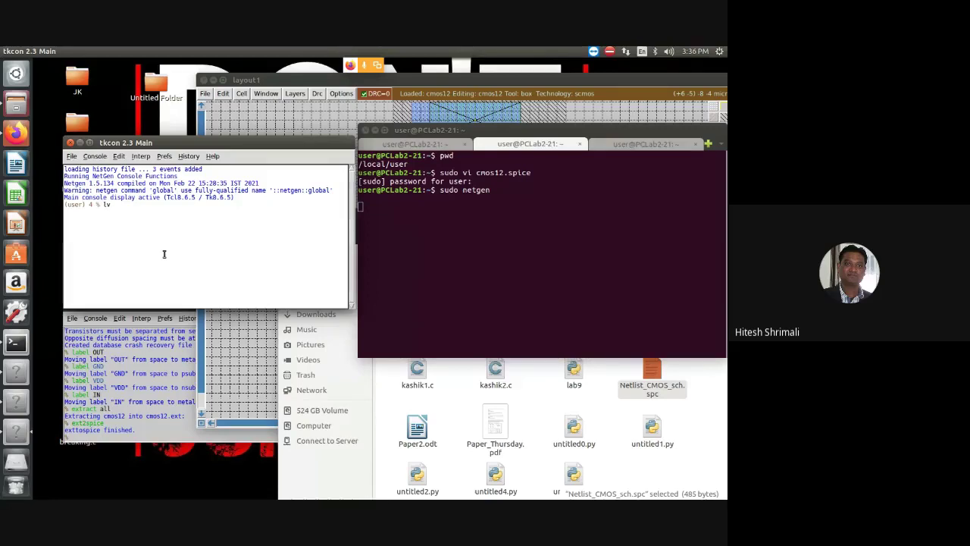
text(s cmos12)
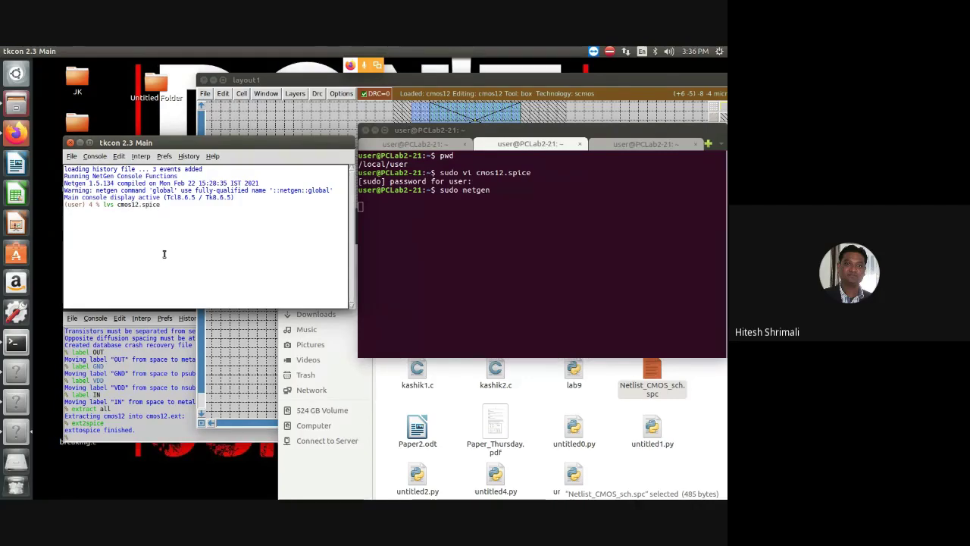
text(.spice)
text(Netlist_CMOS_sch.spc)
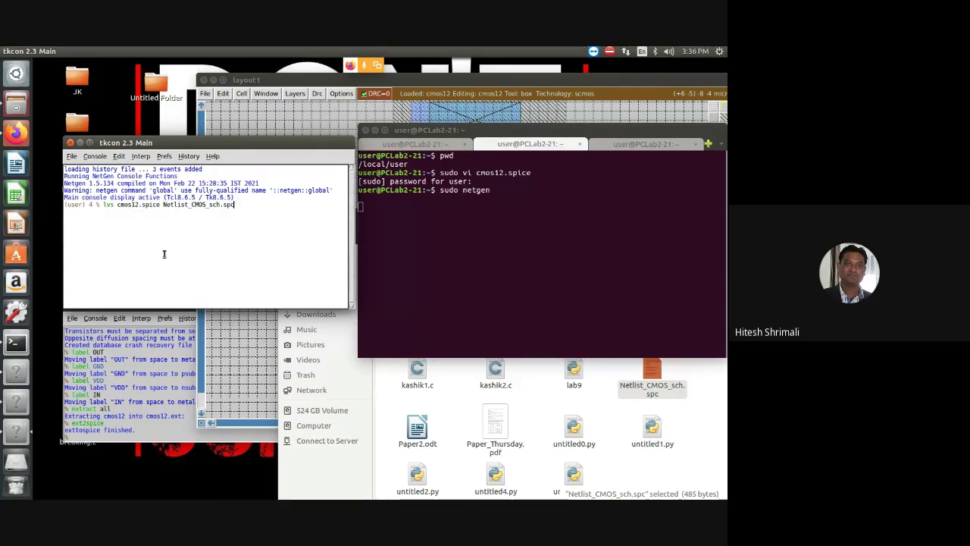
key(Return)
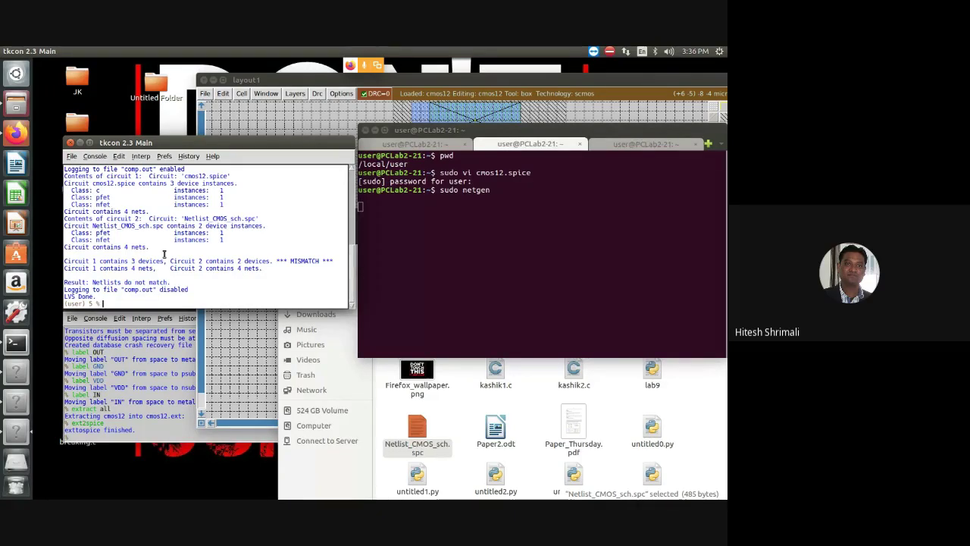
Bring the Home folder forward to check its files, and reopen Netlist_CMOS_sch.spc in vi from the third terminal tab.
click(536, 412)
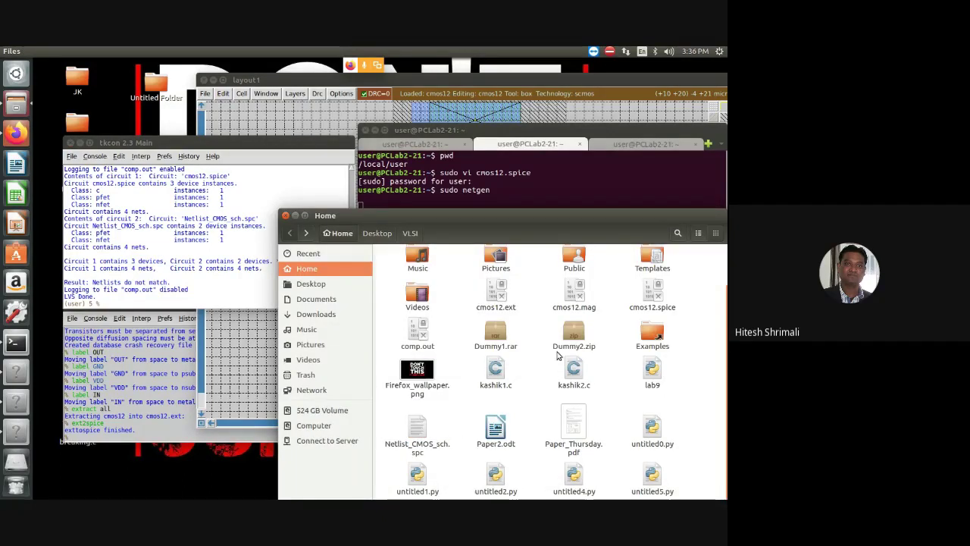
click(653, 146)
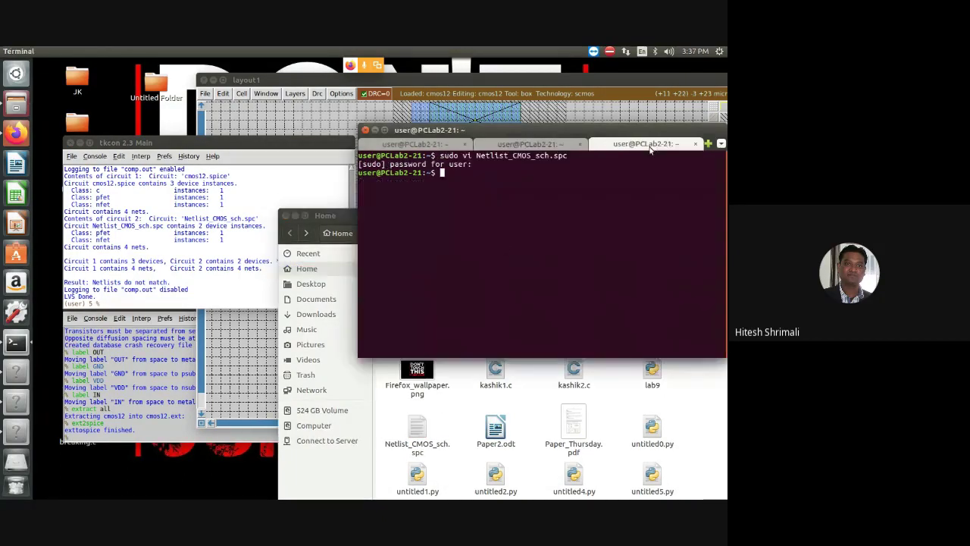
key(Up)
key(Return)
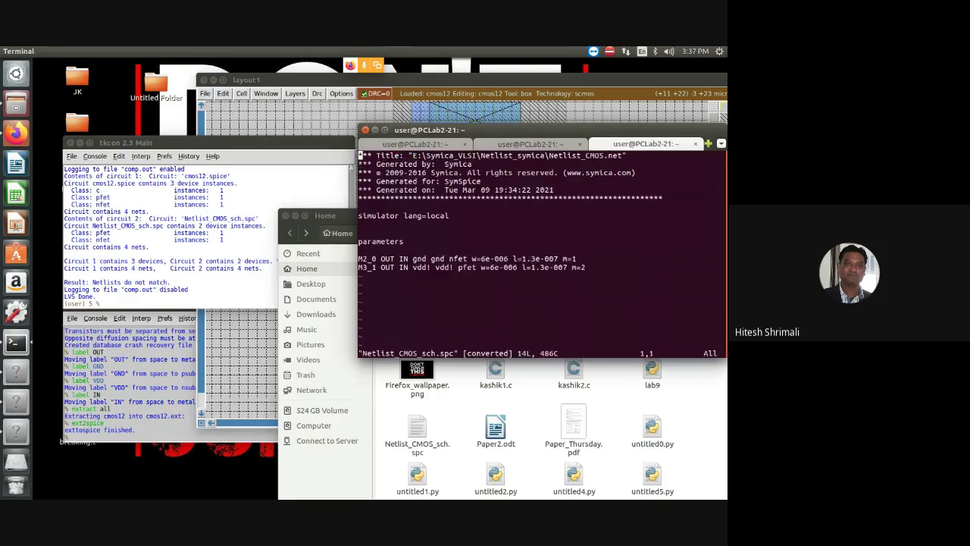
Examine the width value on the M2_0 nfet line of the schematic netlist.
key(Down)
key(Down)
key(Down)
key(Down)
key(Down)
key(Down)
key(Down)
key(Down)
key(Down)
key(Down)
key(Down)
key(Down)
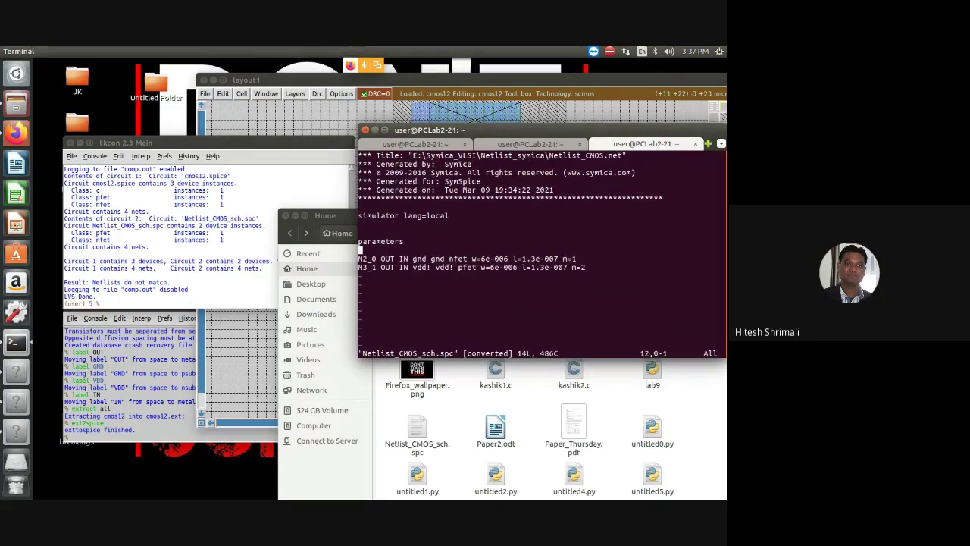
key(Right)
key(Right)
key(Right)
key(Right)
key(Right)
key(Right)
key(Right)
key(Right)
key(Right)
key(Right)
key(Right)
key(Right)
key(Right)
key(Right)
key(Right)
key(Right)
key(Right)
key(Right)
key(Right)
key(Right)
key(Right)
key(Right)
key(Right)
key(Right)
key(Right)
key(Right)
key(Right)
key(Right)
key(Right)
key(Right)
key(Right)
key(Right)
key(Right)
key(Right)
key(Right)
key(Right)
key(Right)
key(Right)
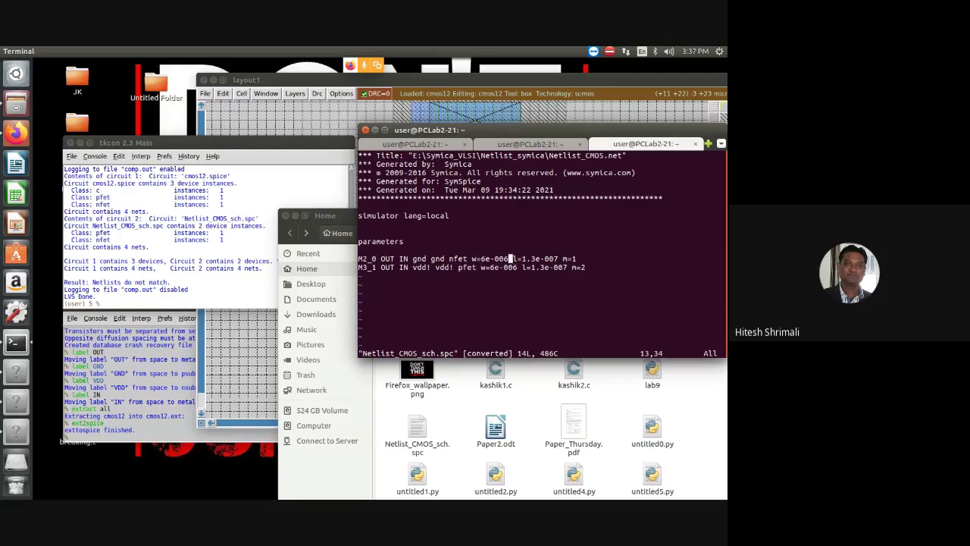
key(Left)
key(Left)
key(Left)
key(Left)
key(Left)
key(Left)
key(Left)
key(Left)
key(Left)
key(Right)
key(Right)
key(Right)
key(Left)
key(Left)
Set the m multiplier of the M3_1 pfet to 1, and return to the length value on the M2_0 line.
key(Right)
key(Right)
key(Right)
key(Right)
key(Right)
key(Right)
key(Right)
key(Right)
key(Right)
key(Right)
key(Right)
key(Right)
key(Right)
key(Right)
key(Right)
key(Right)
key(Right)
key(Right)
key(Right)
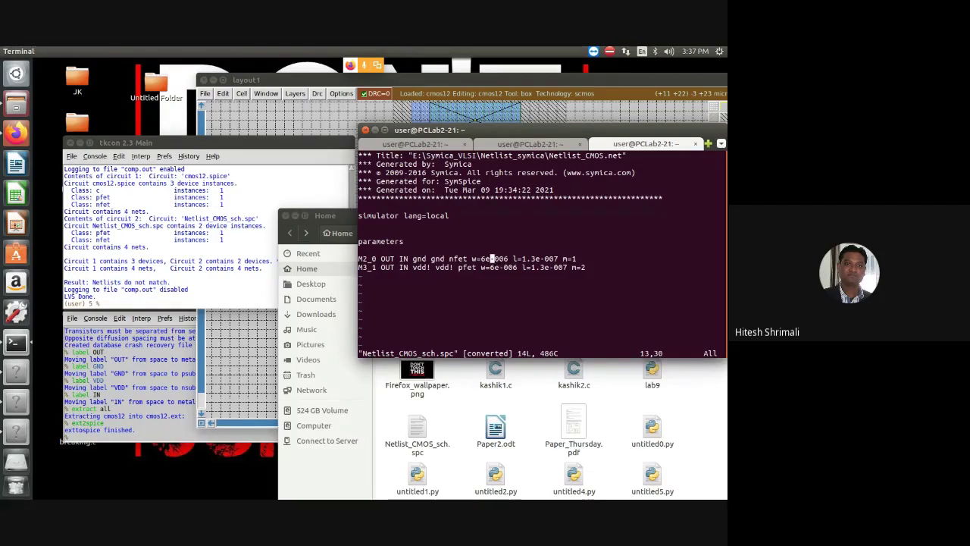
key(Down)
key(Right)
key(a)
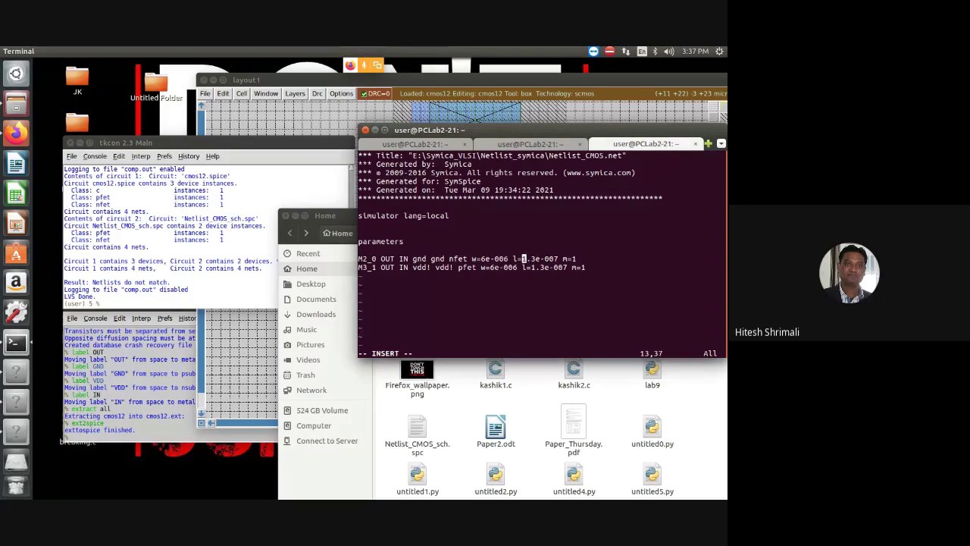
click(500, 258)
click(519, 259)
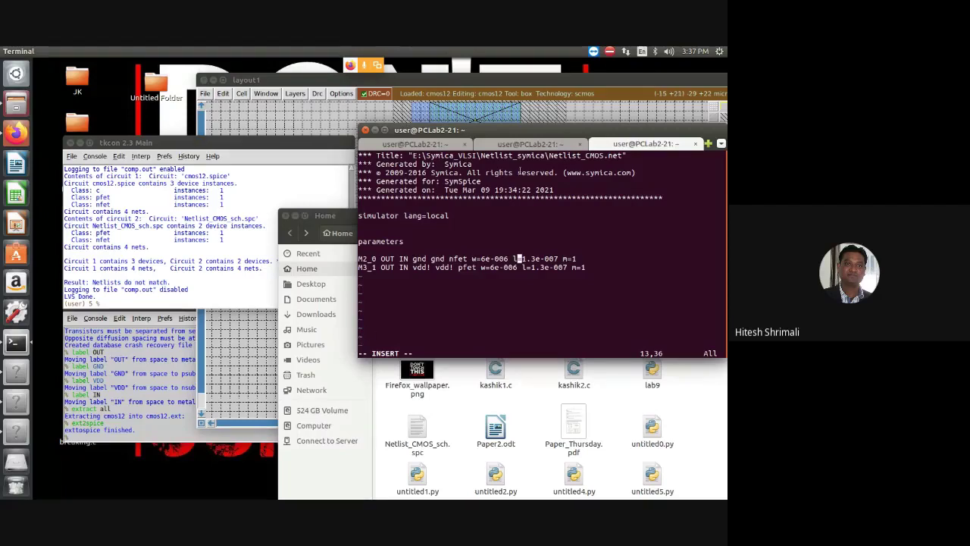
Open a fourth terminal tab, run "sudo vi cmos12.spice" and enter the sudo password to open the extracted netlist.
click(413, 143)
click(531, 144)
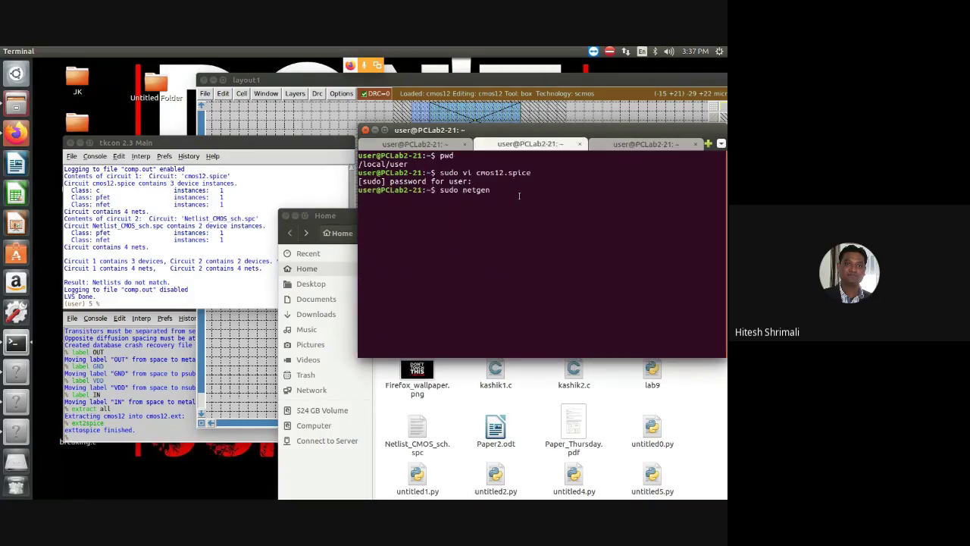
key(ctrl+shift+t)
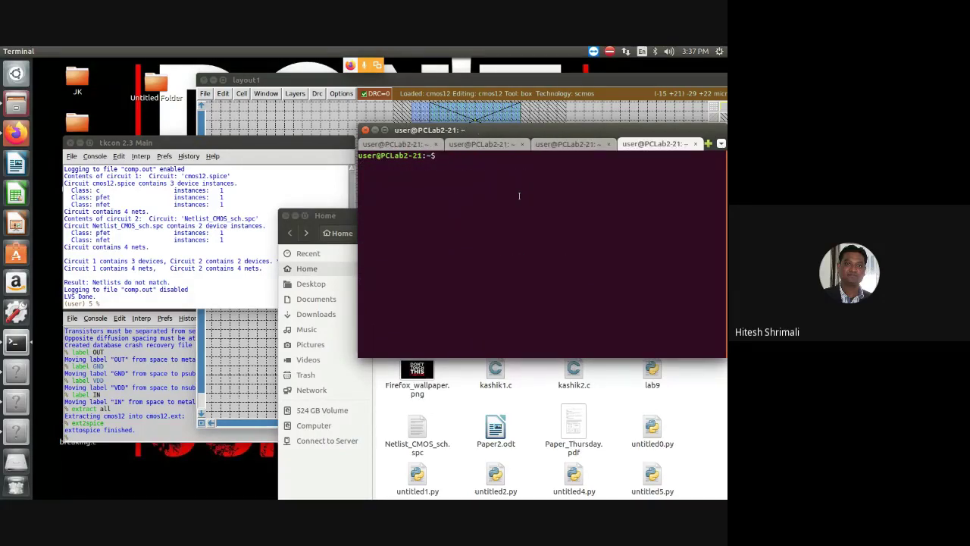
text(sud)
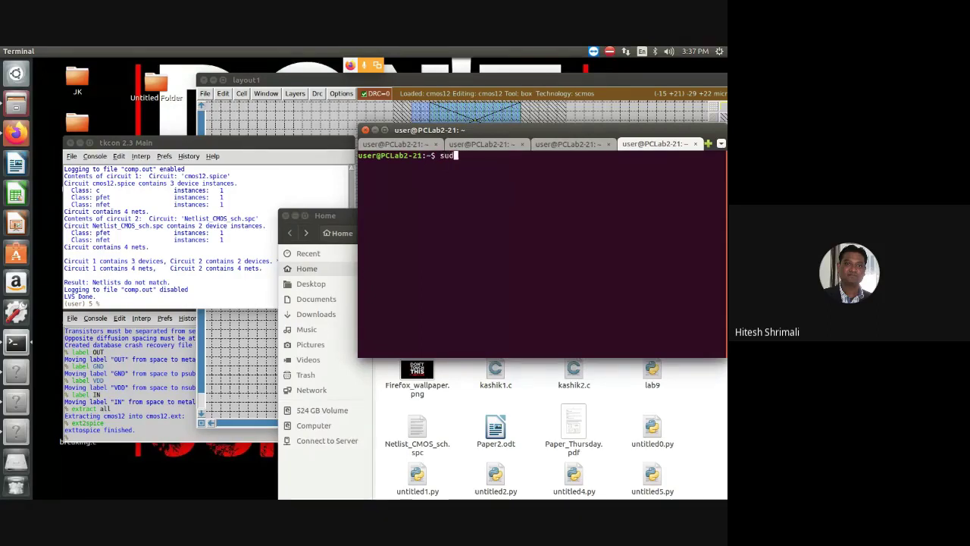
text(o cmos)
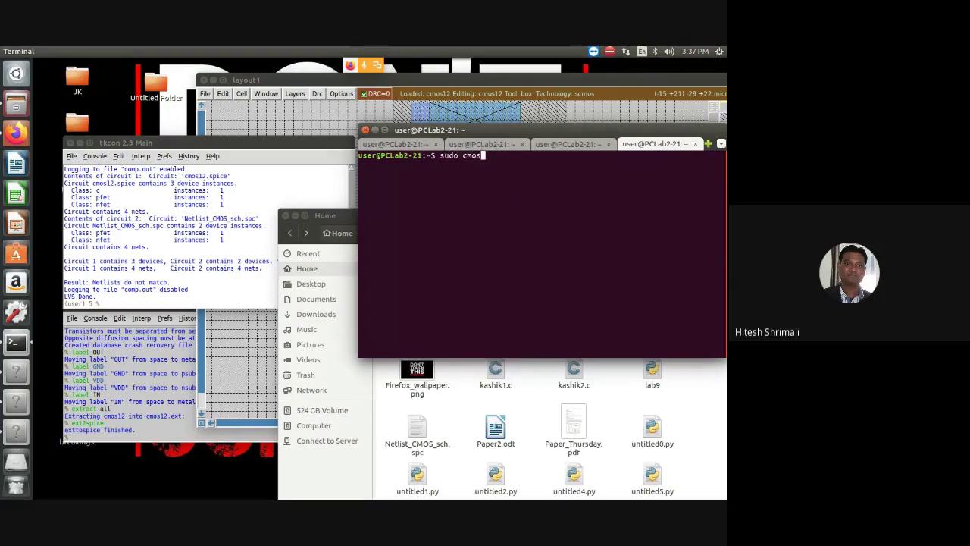
text(12.)
key(BackSpace)
key(BackSpace)
key(BackSpace)
key(BackSpace)
key(BackSpace)
key(BackSpace)
key(BackSpace)
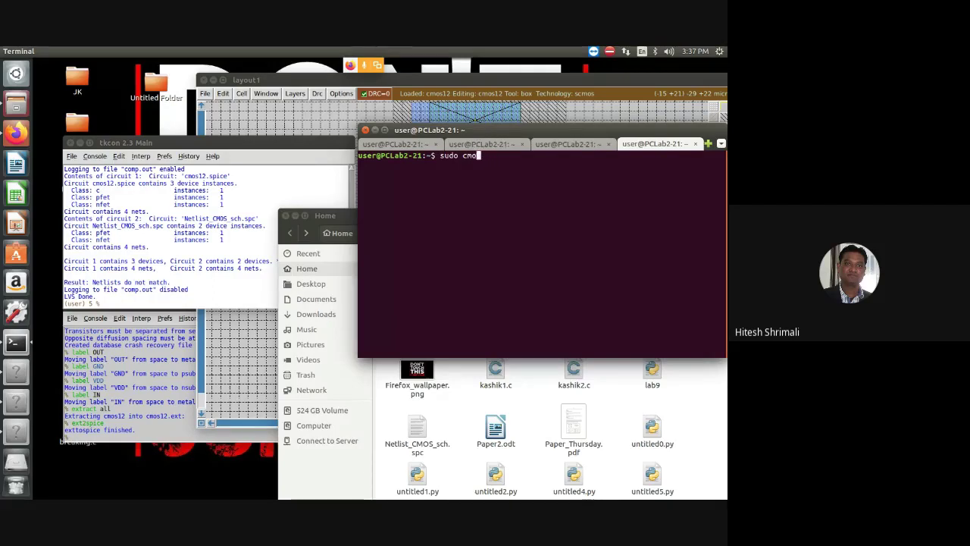
text(vi c)
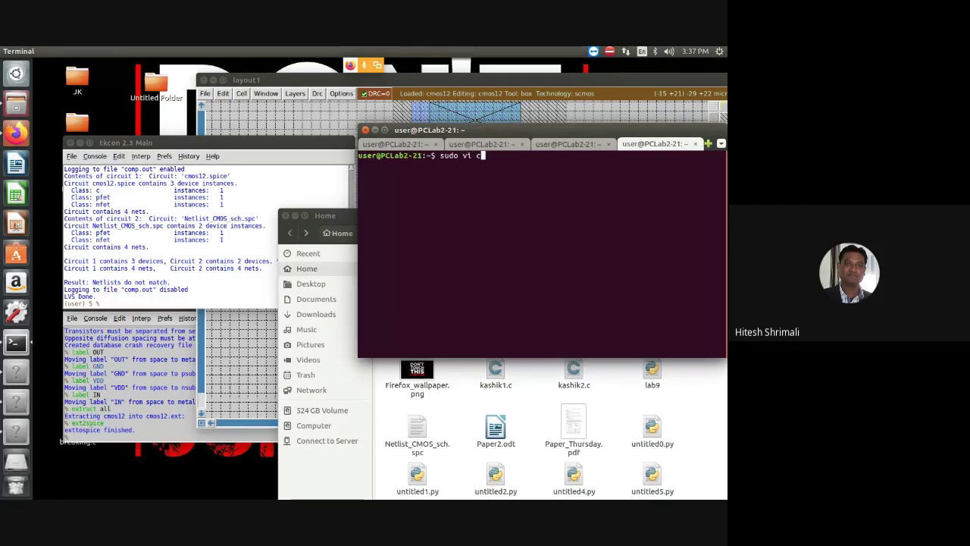
text(mos12.)
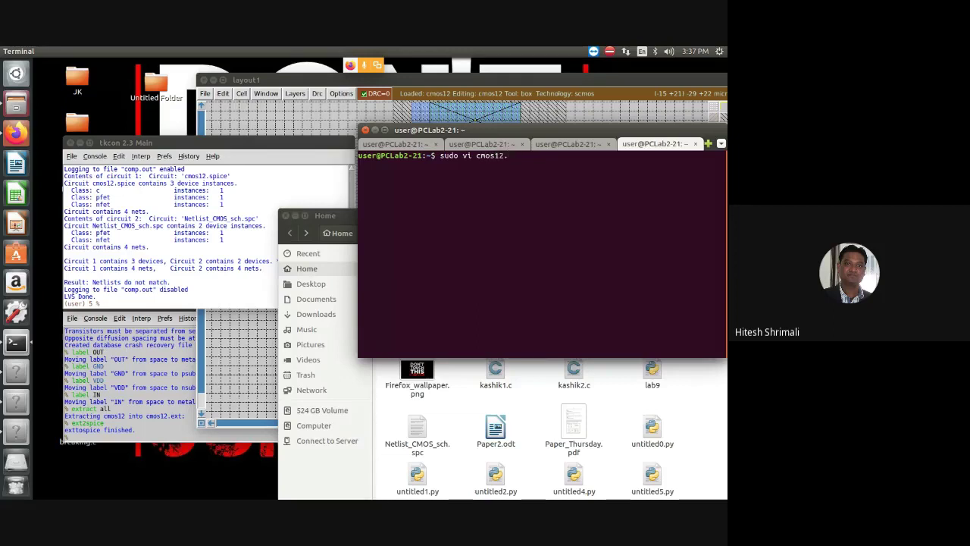
text(spice)
key(Return)
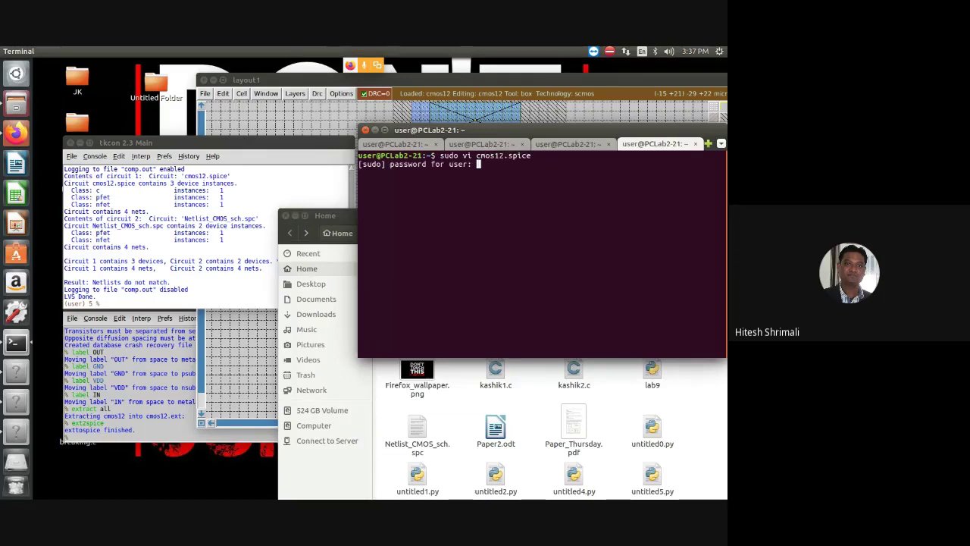
key(Return)
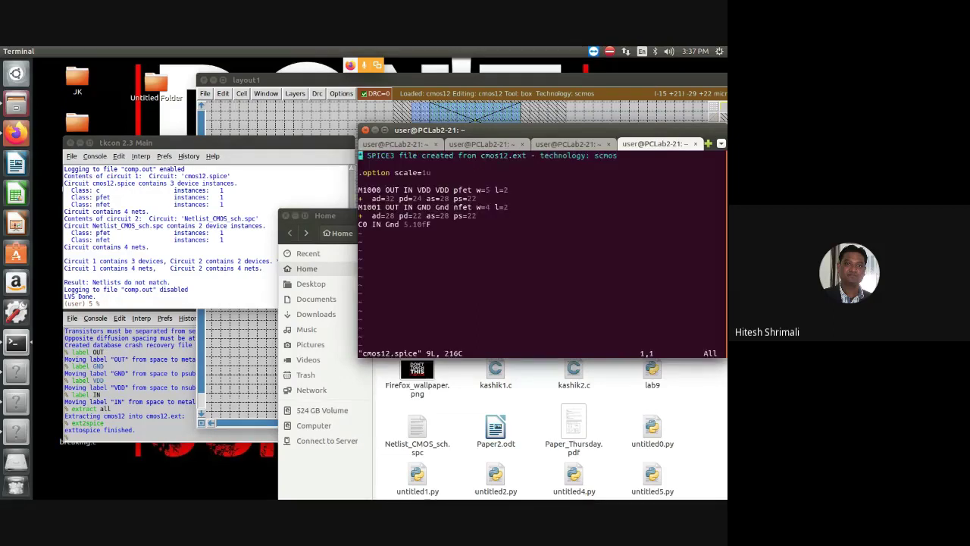
Examine the width and length values on the M1000 pfet line of cmos12.spice.
key(Down)
key(Down)
key(Down)
key(Down)
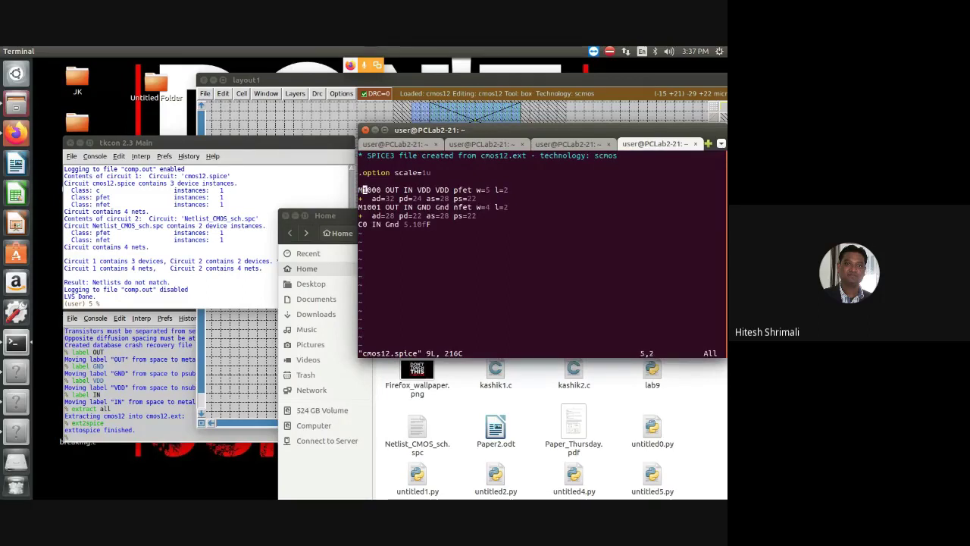
key(Right)
key(Right)
key(Right)
key(Right)
key(Right)
key(Right)
key(Right)
key(Right)
key(Right)
key(Right)
key(Right)
key(Right)
key(Right)
key(Right)
key(Right)
key(Right)
key(Right)
key(Right)
key(Right)
key(Right)
key(Left)
key(Left)
key(Left)
key(Left)
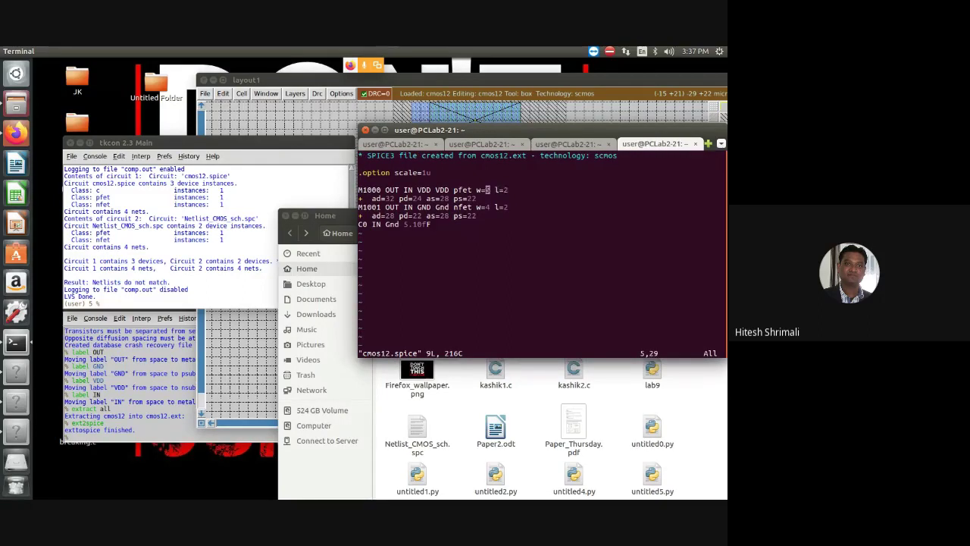
key(Right)
key(Right)
Delete the parasitic capacitor line C0 between IN and Gnd from cmos12.spice.
key(Down)
key(Down)
key(Down)
key(Down)
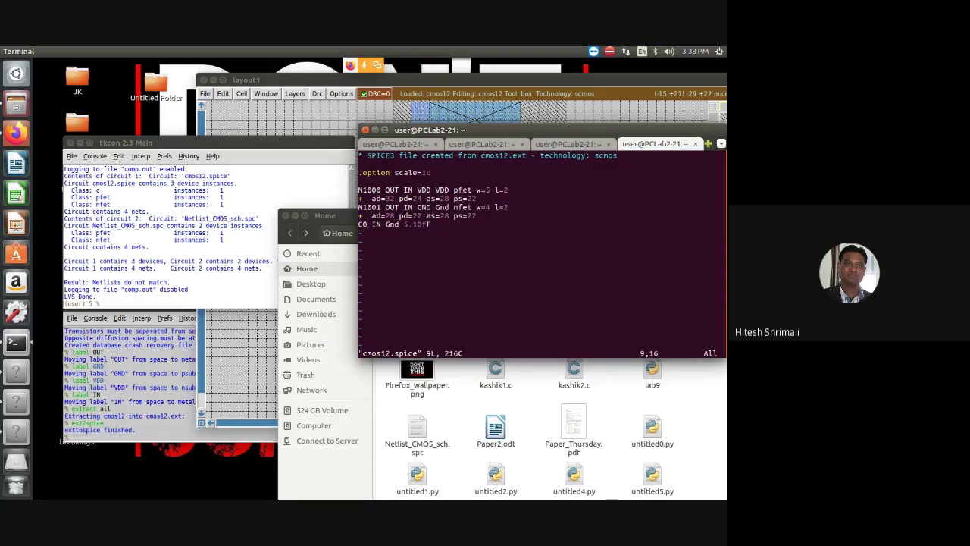
key(Left)
key(Left)
key(Left)
key(Left)
key(Left)
key(Left)
key(Left)
key(Left)
key(Left)
key(Left)
key(Left)
key(Left)
key(Left)
key(Left)
key(Left)
key(i)
key(Escape)
key(d)
key(d)
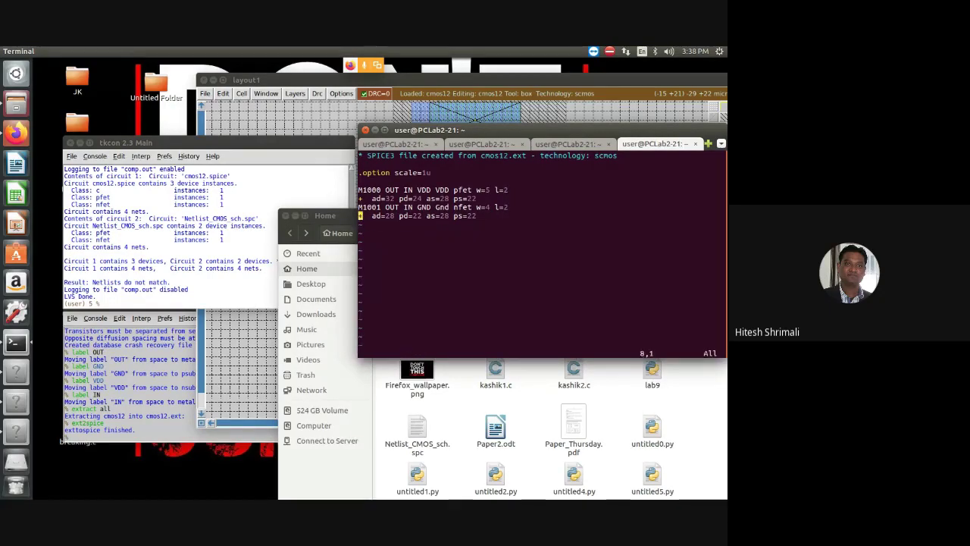
Save the edited cmos12.spice netlist with the vi command ":w".
key(Up)
key(Up)
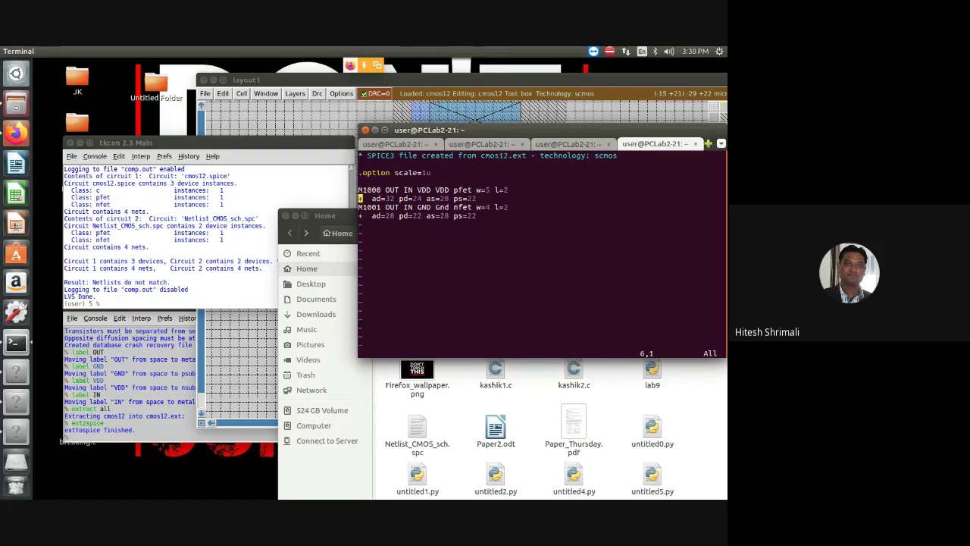
text(:w)
key(Return)
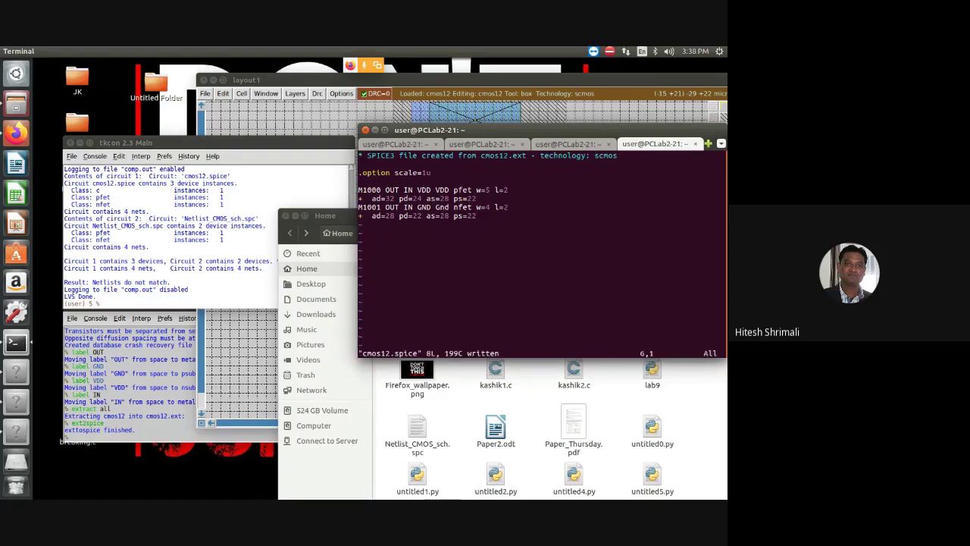
In Netlist_CMOS_sch.spc, set the width of the M2_0 nfet to 5e-006.
click(573, 143)
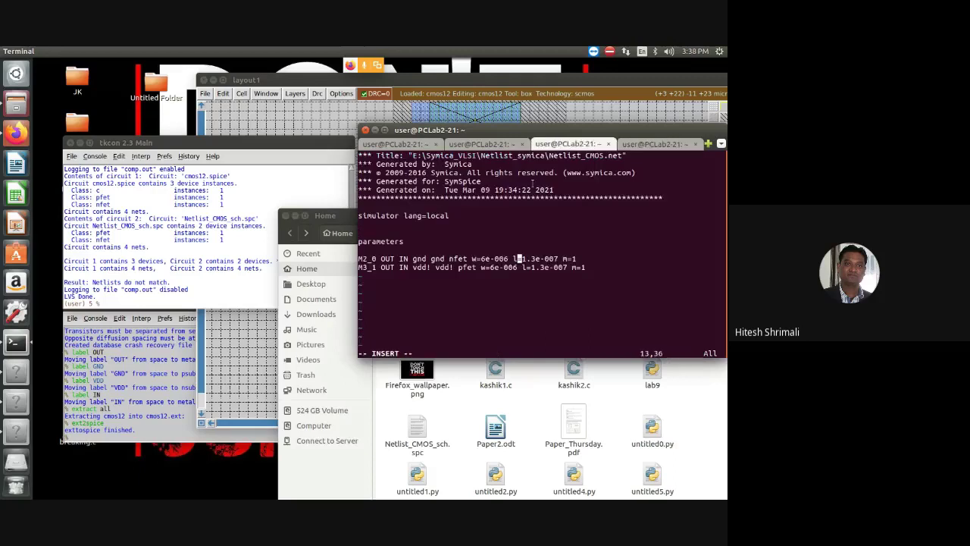
click(482, 258)
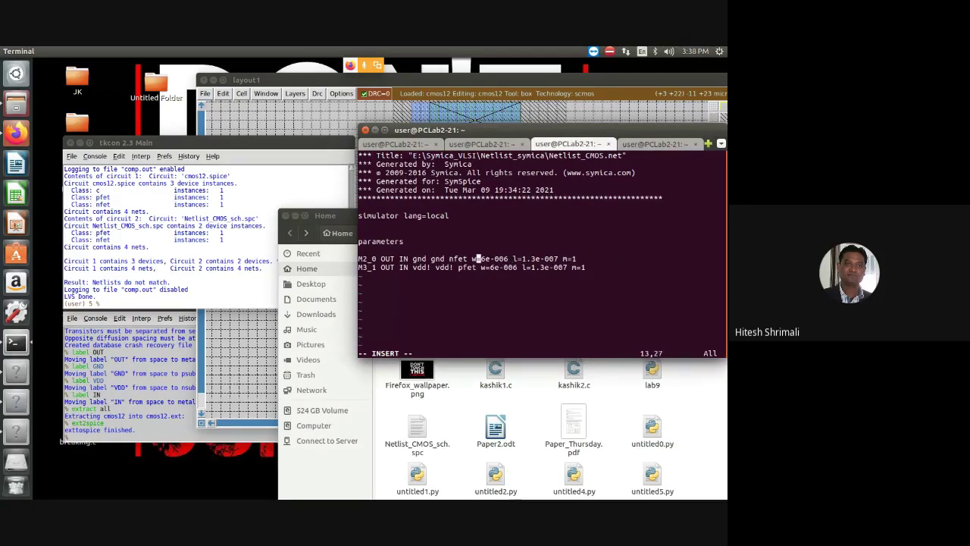
key(Right)
text(a)
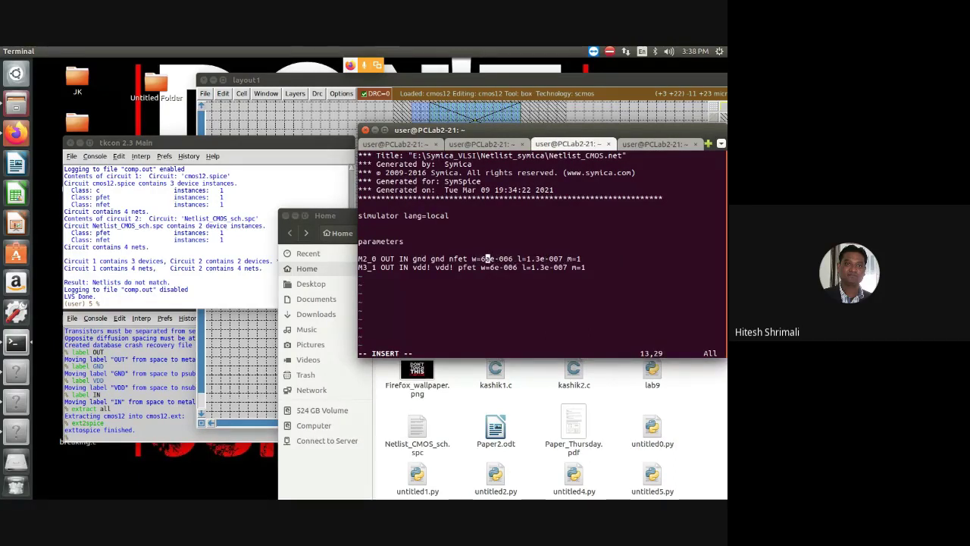
key(BackSpace)
key(BackSpace)
text(2)
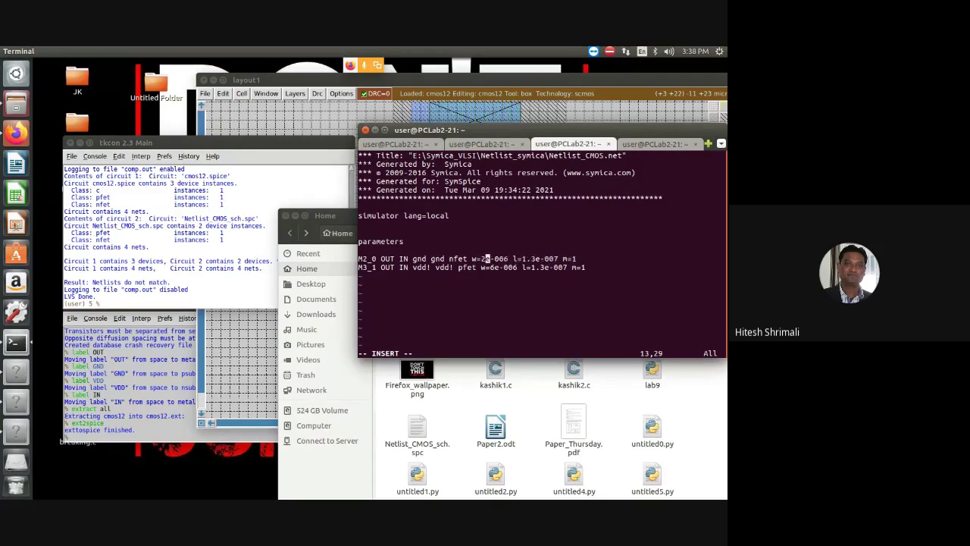
key(BackSpace)
text(5)
Set the length of the M2_0 nfet to 2e-006.
key(Right)
key(Right)
key(Right)
key(Right)
key(Right)
key(Right)
key(Right)
key(Right)
key(Right)
key(Right)
key(Right)
key(BackSpace)
key(BackSpace)
key(BackSpace)
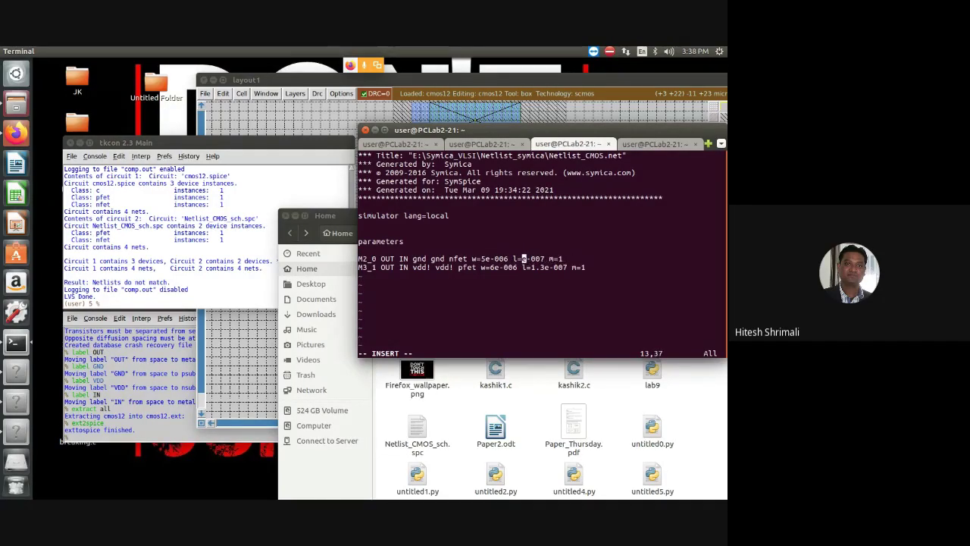
text(2)
key(Right)
key(Right)
key(Right)
key(Right)
key(Right)
key(BackSpace)
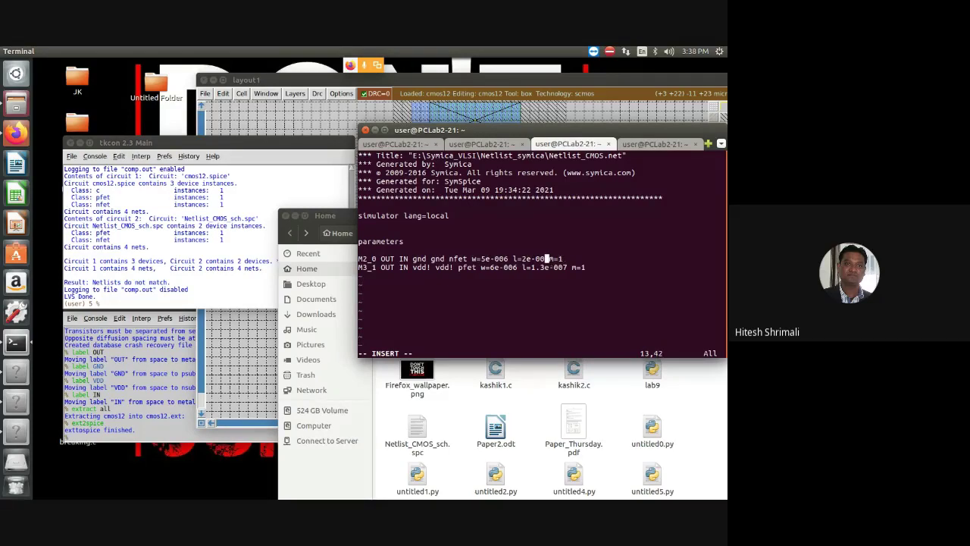
text(6)
Set the width of the M3_1 pfet to 4e-006.
key(Down)
key(Left)
key(Left)
key(Left)
key(Left)
key(Left)
key(Left)
key(Left)
key(Left)
key(Left)
key(Left)
key(Left)
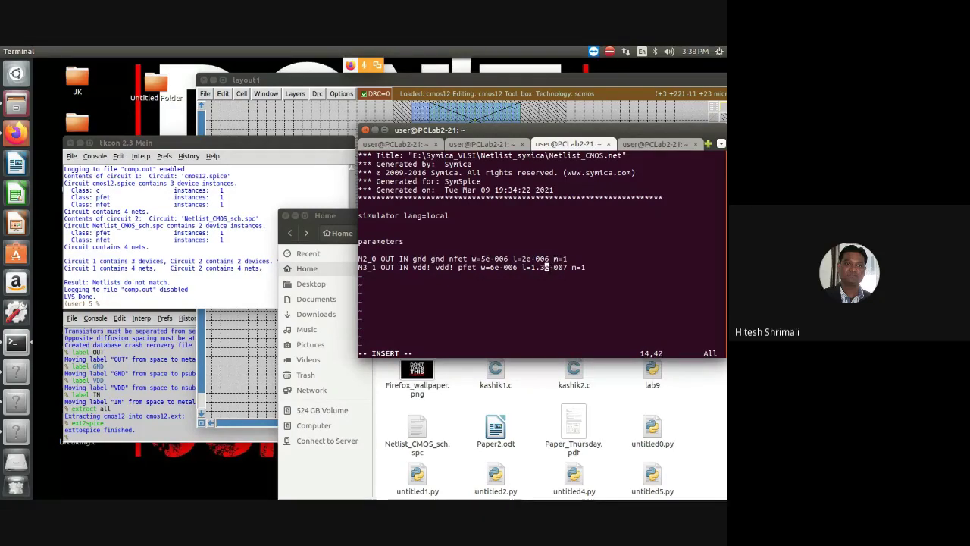
key(Left)
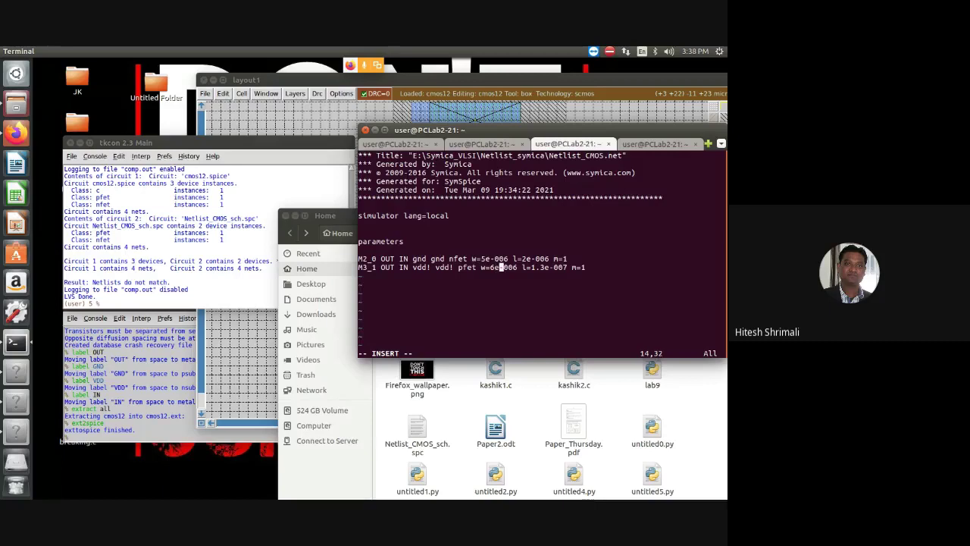
key(BackSpace)
text(4)
Set the length of the M3_1 pfet to 2e-006.
key(Right)
key(Right)
key(Right)
key(Right)
key(Right)
key(Right)
key(Right)
key(Right)
key(Right)
key(Right)
key(BackSpace)
key(BackSpace)
key(BackSpace)
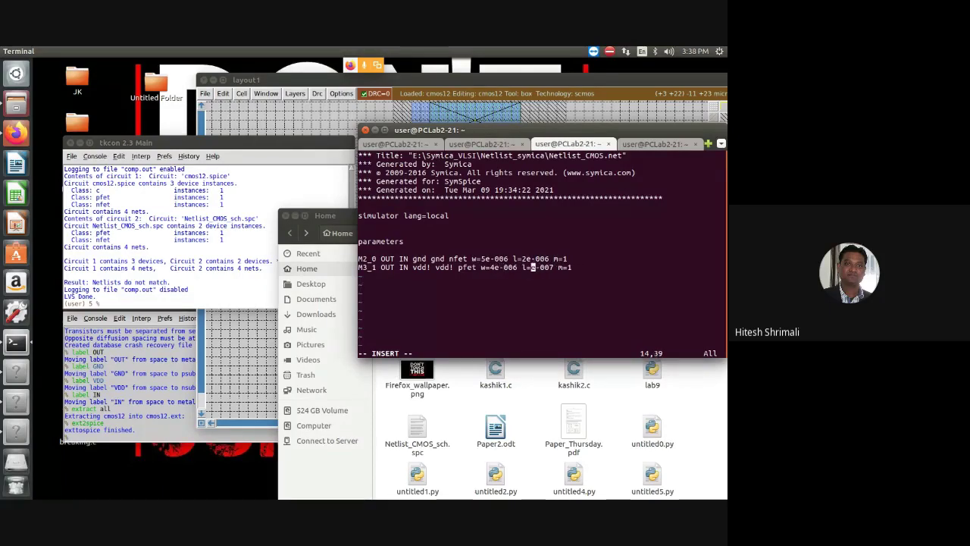
text(2)
key(Right)
key(Right)
key(Right)
key(Right)
key(Right)
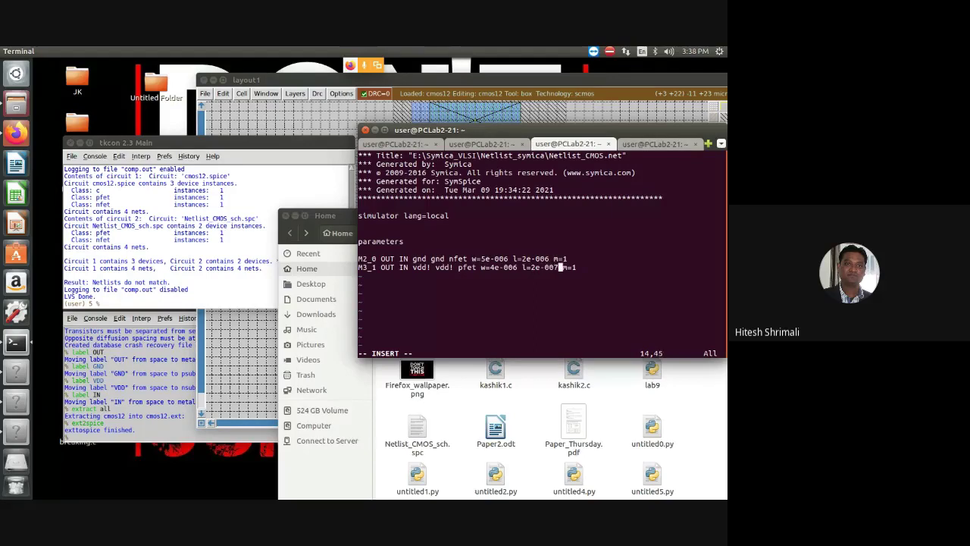
key(BackSpace)
text(6)
Leave insert mode and save Netlist_CMOS_sch.spc with the vi command ":w".
key(Right)
key(Right)
key(Right)
key(Right)
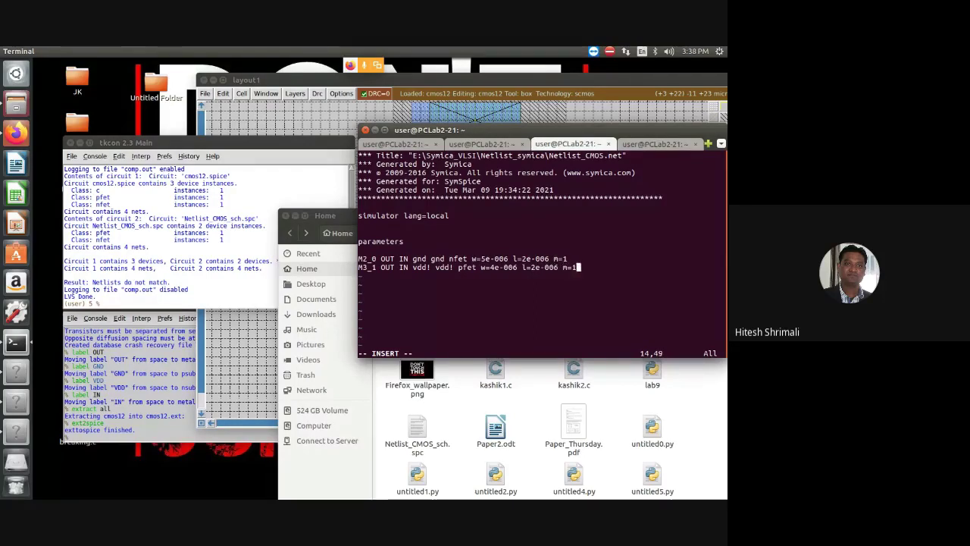
key(Escape)
text(:w)
key(Return)
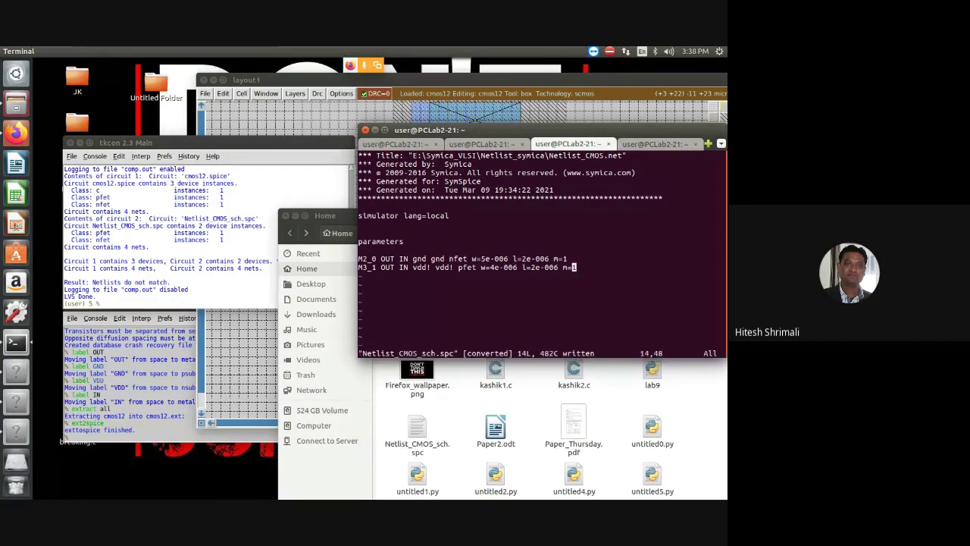
Rerun "lvs cmos12.spice Netlist_CMOS_sch.spc" in the Netgen console.
click(142, 252)
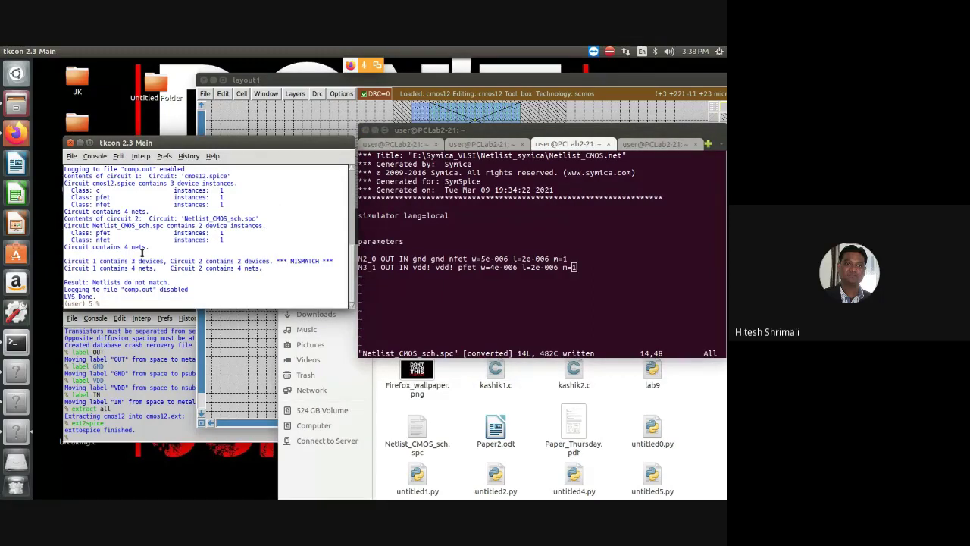
key(Up)
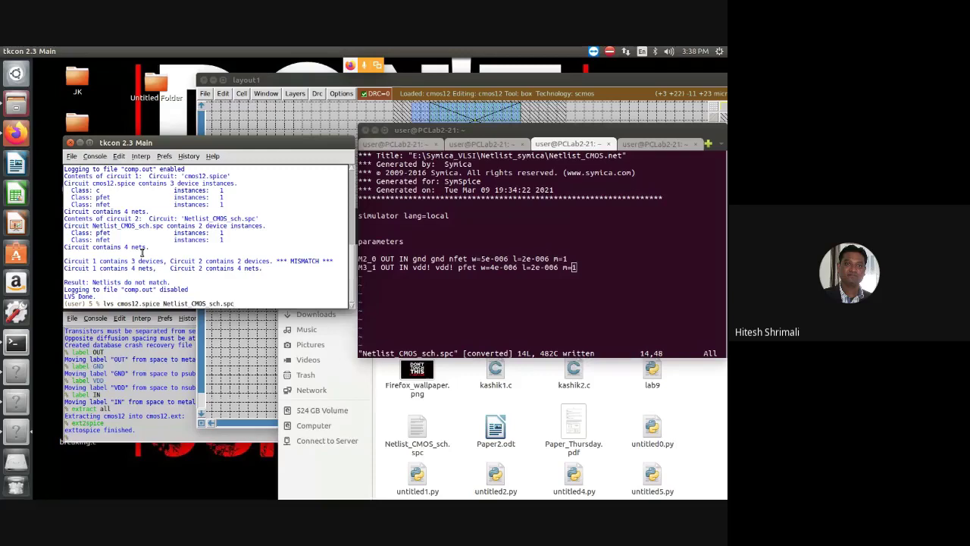
key(Return)
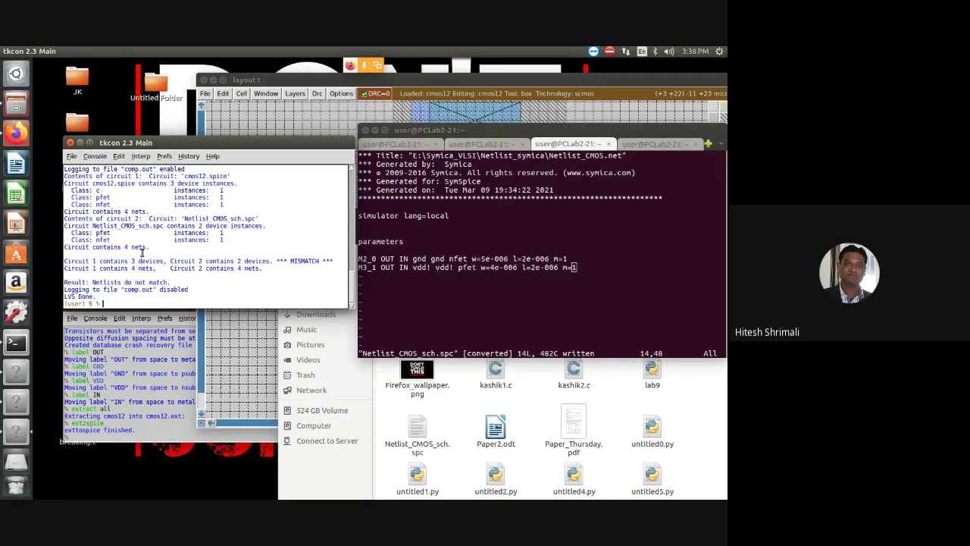
Save both Netlist_CMOS_sch.spc and cmos12.spice again in their vi sessions.
click(563, 284)
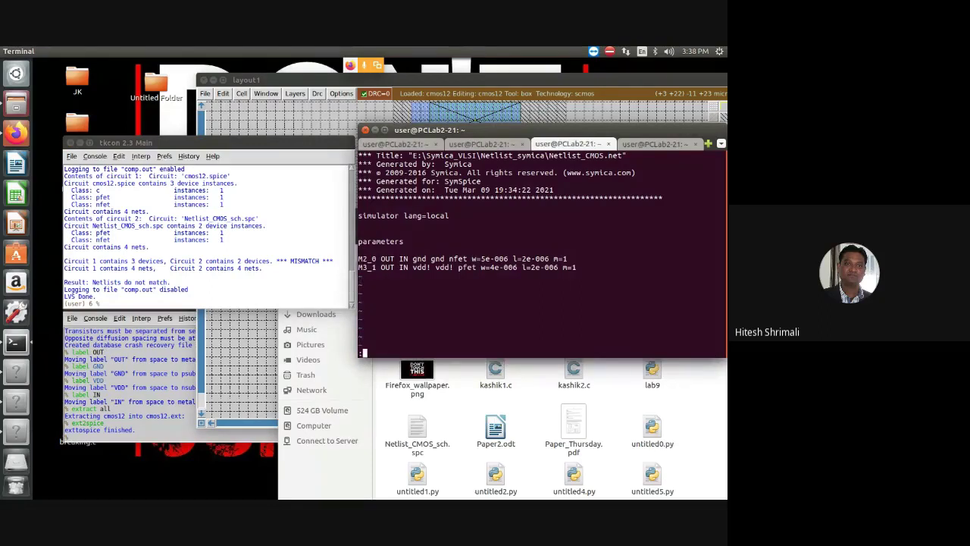
text(:w)
key(Return)
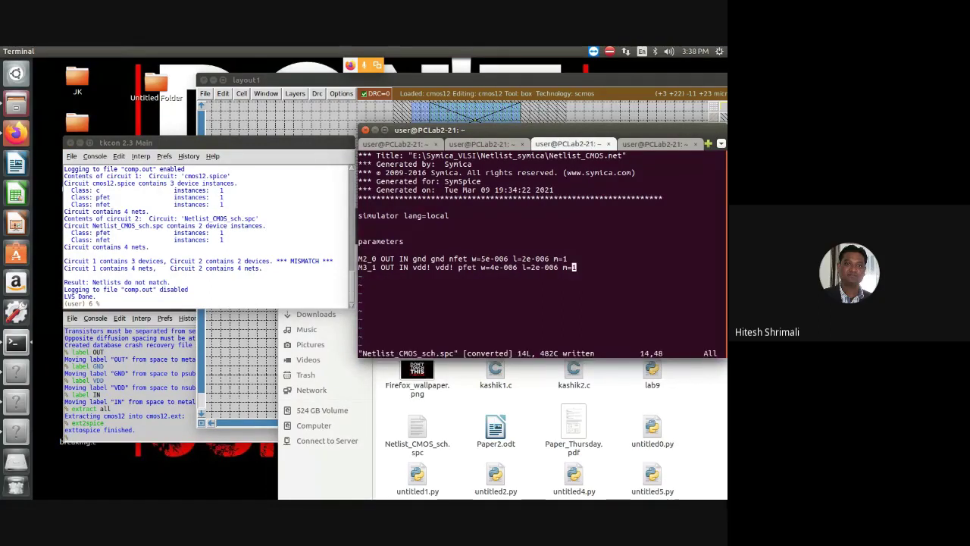
key(ctrl+Page_Down)
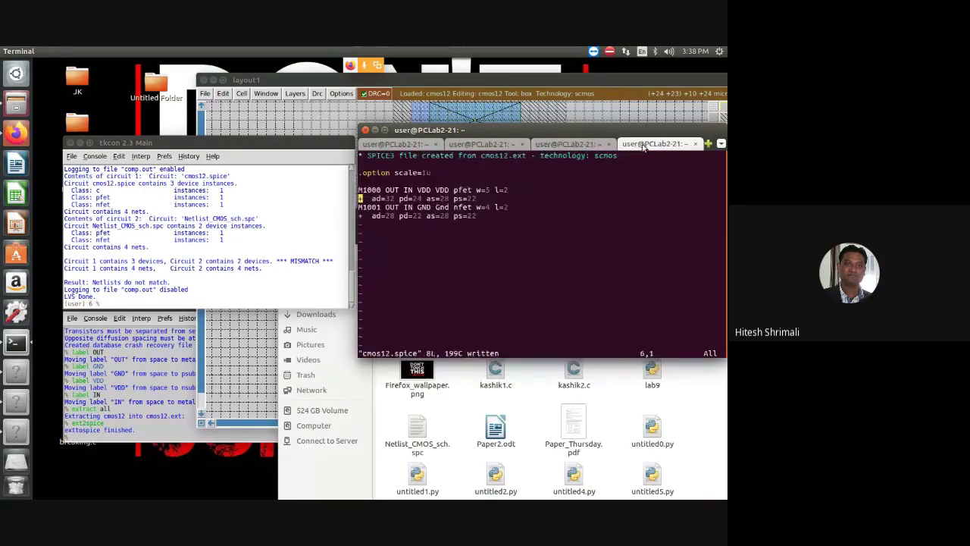
text(:w)
key(Return)
Quit vi on Netlist_CMOS_sch.spc and reopen the file with "sudo vi Netlist_CMOS_sch.spc".
click(572, 145)
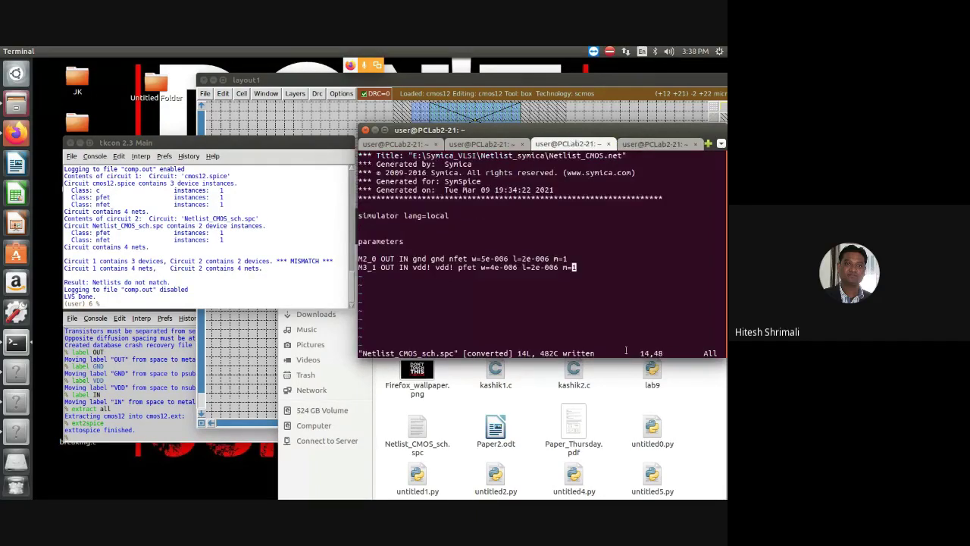
text(:q)
key(Return)
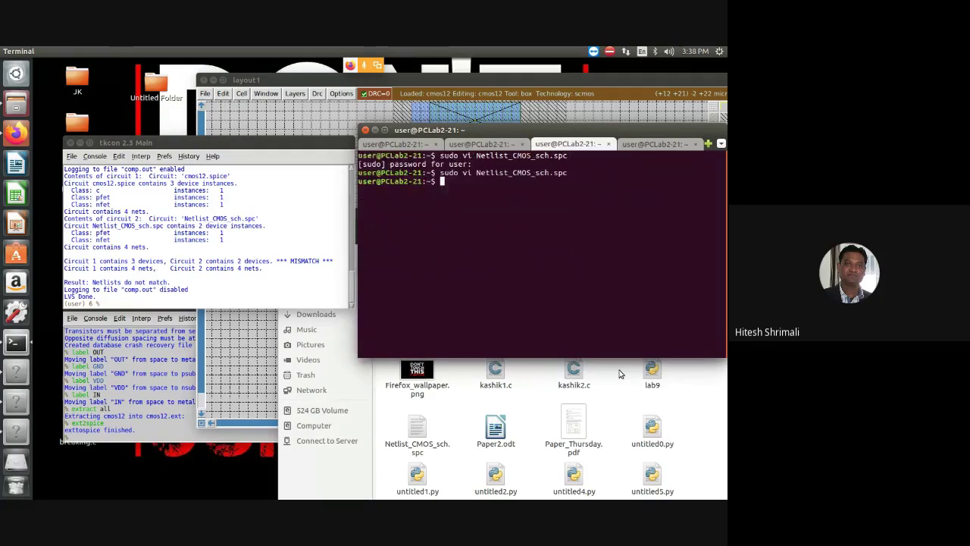
key(Up)
key(Return)
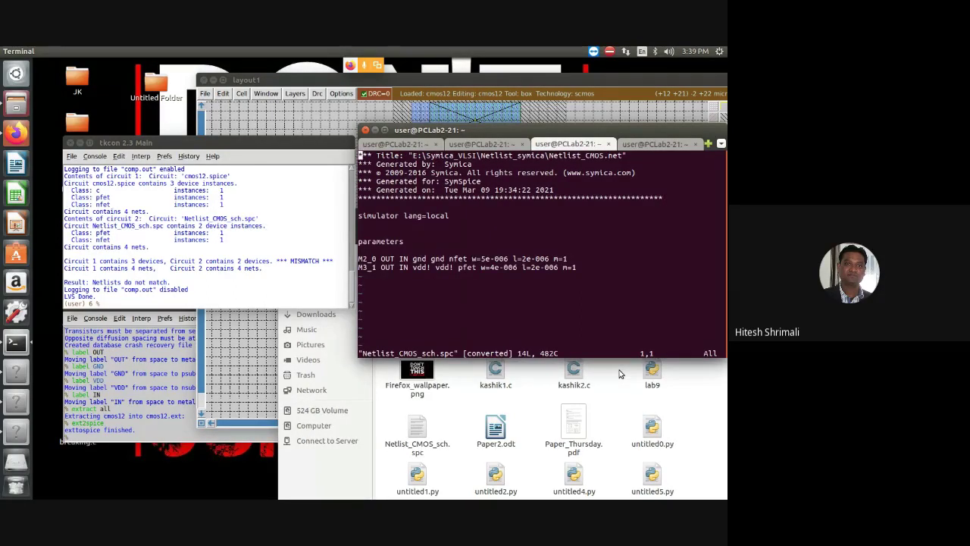
Repeat the LVS comparison of cmos12.spice with the reopened Netlist_CMOS_sch.spc in the existing Netgen console.
click(173, 289)
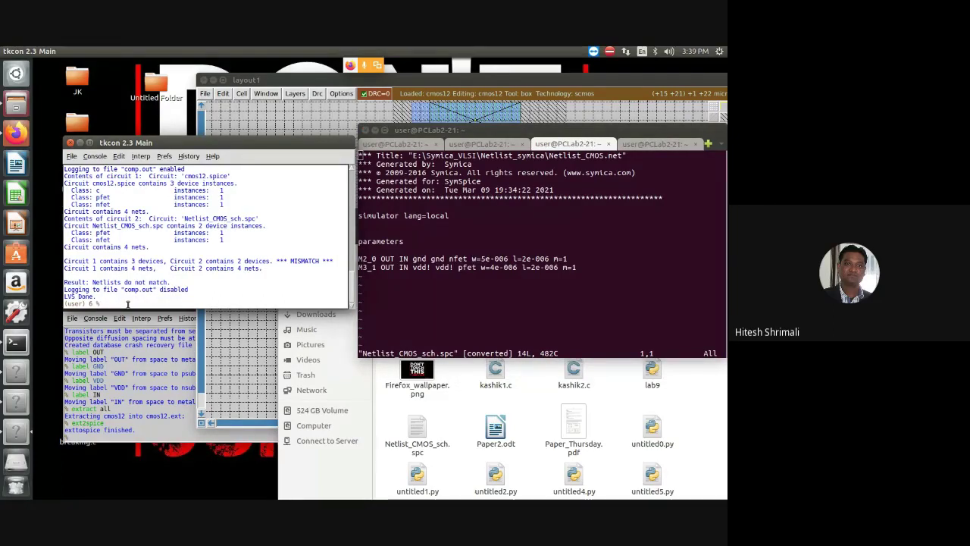
key(Up)
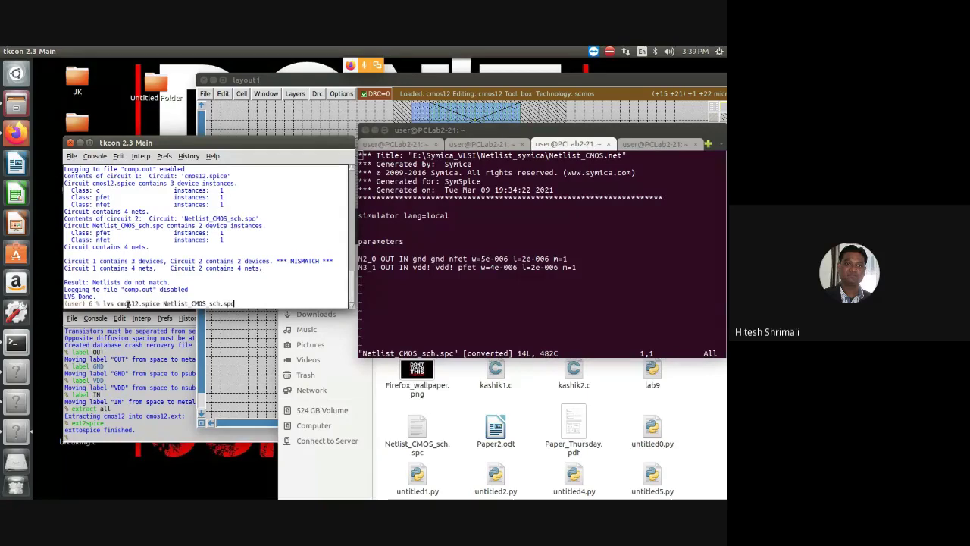
key(Return)
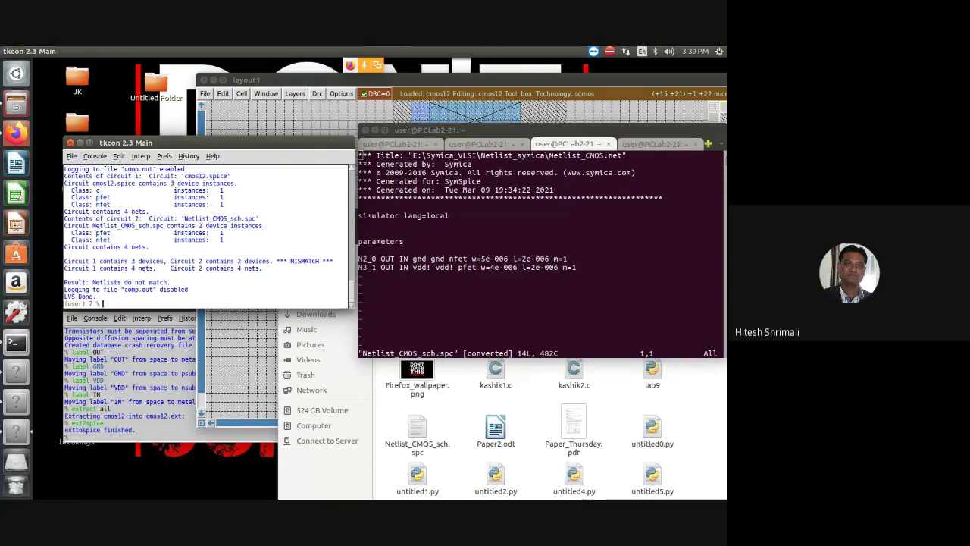
Compare the transistor lines of Netlist_CMOS_sch.spc and cmos12.spice, and quit vi on cmos12.spice.
click(520, 266)
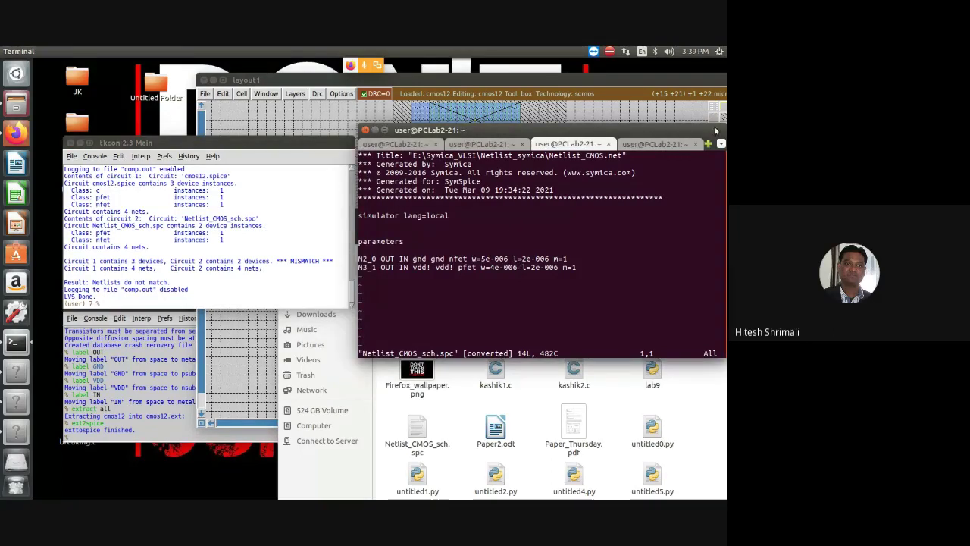
click(656, 143)
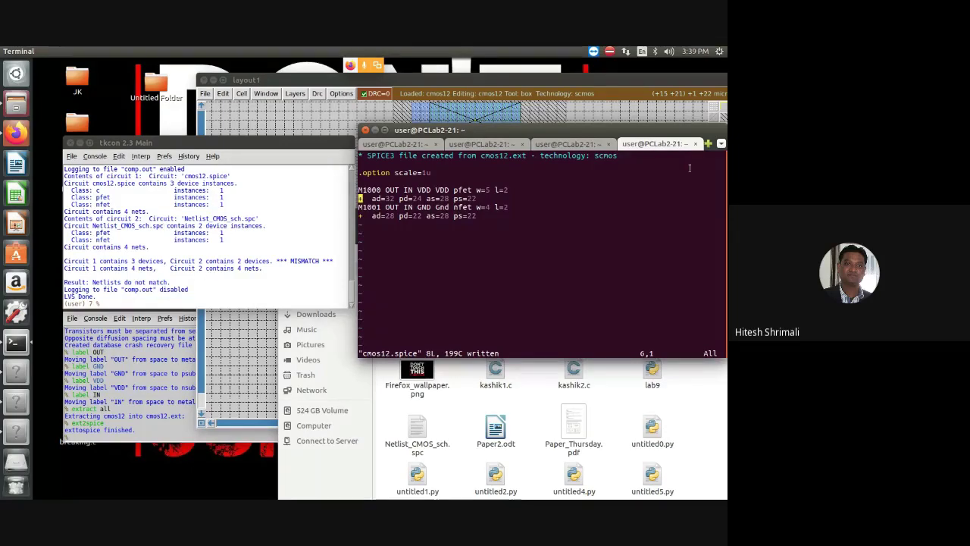
click(568, 144)
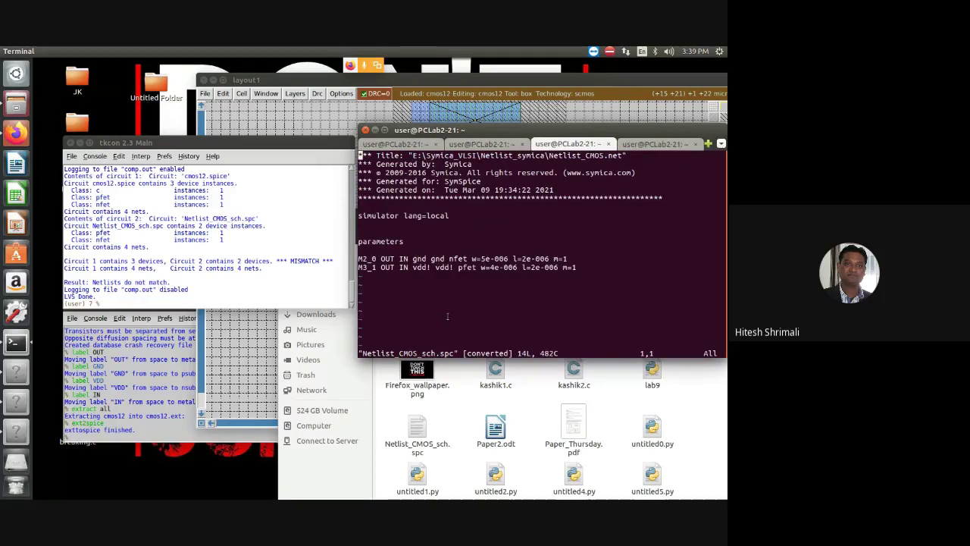
click(658, 146)
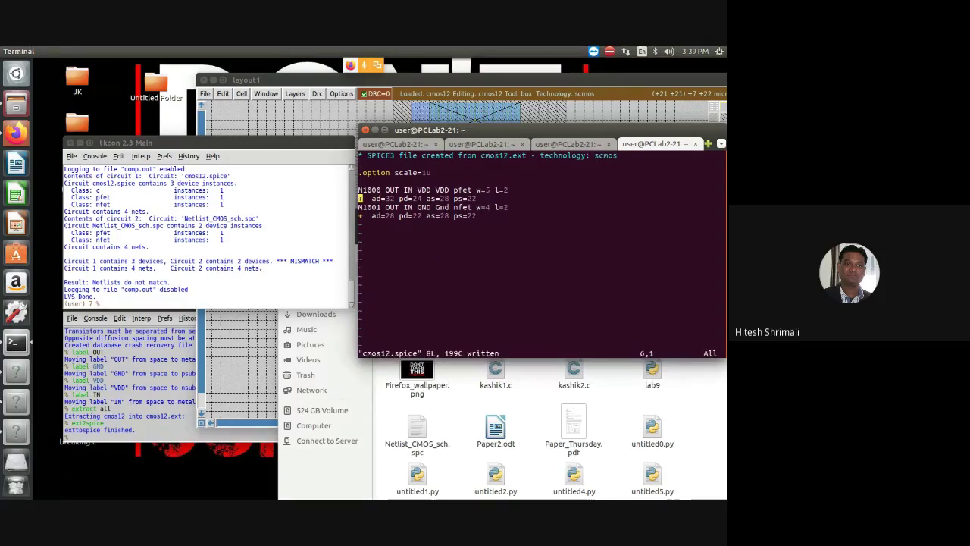
text(:q)
key(Return)
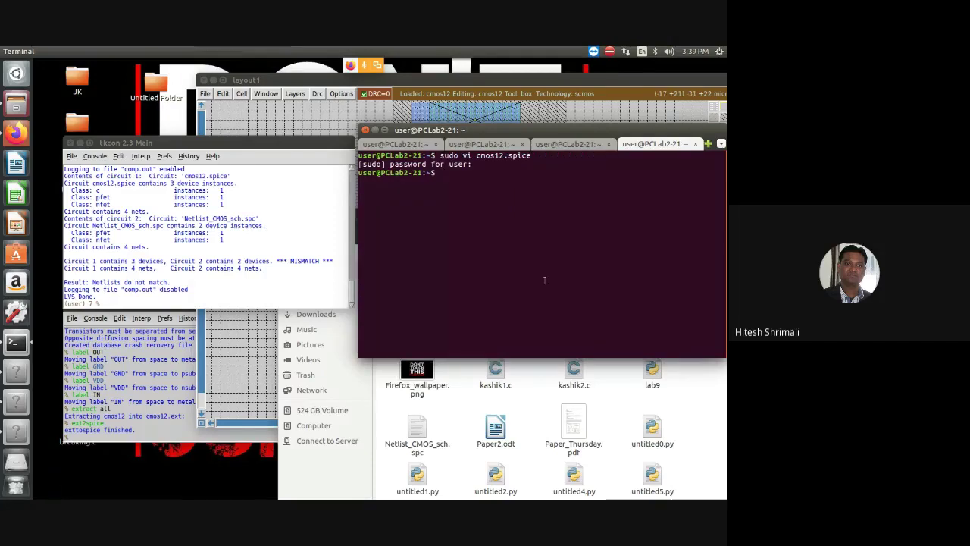
Close the Netgen console and restart Netgen in the background from the second terminal session with "sudo netgen &".
click(72, 147)
click(72, 147)
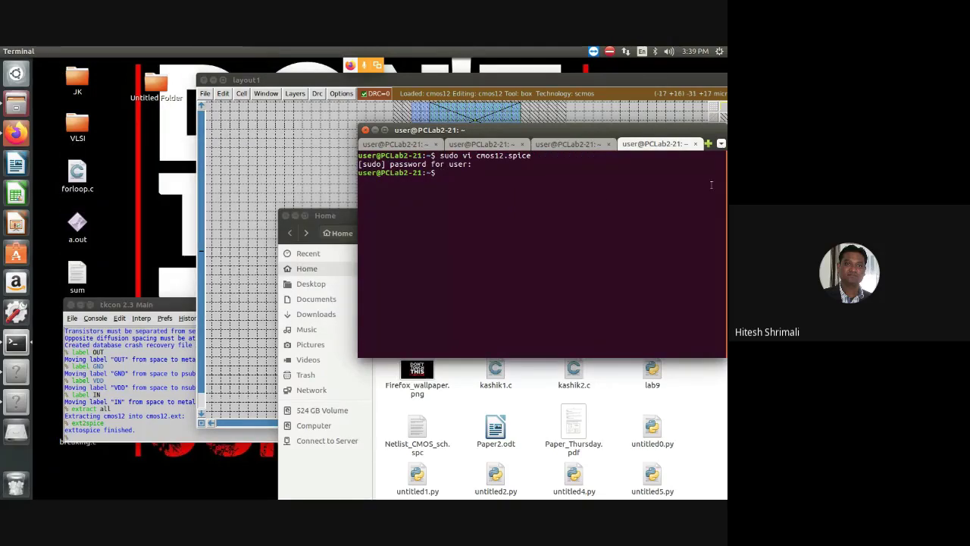
click(568, 144)
click(489, 144)
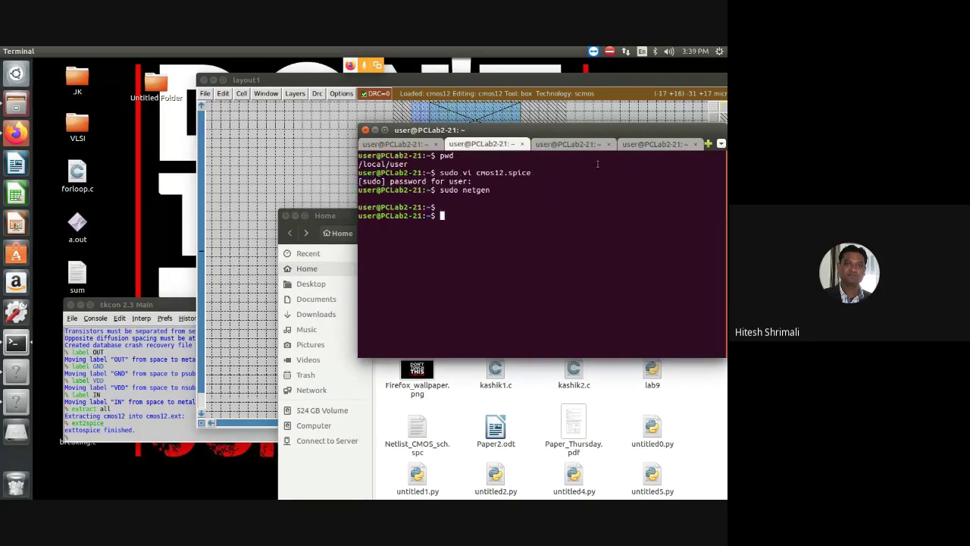
key(Up)
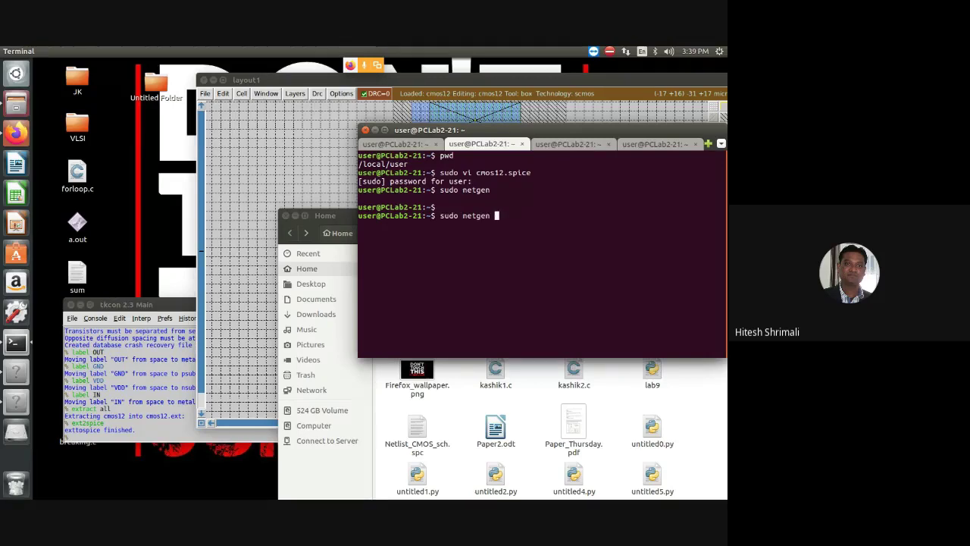
text(&)
key(Return)
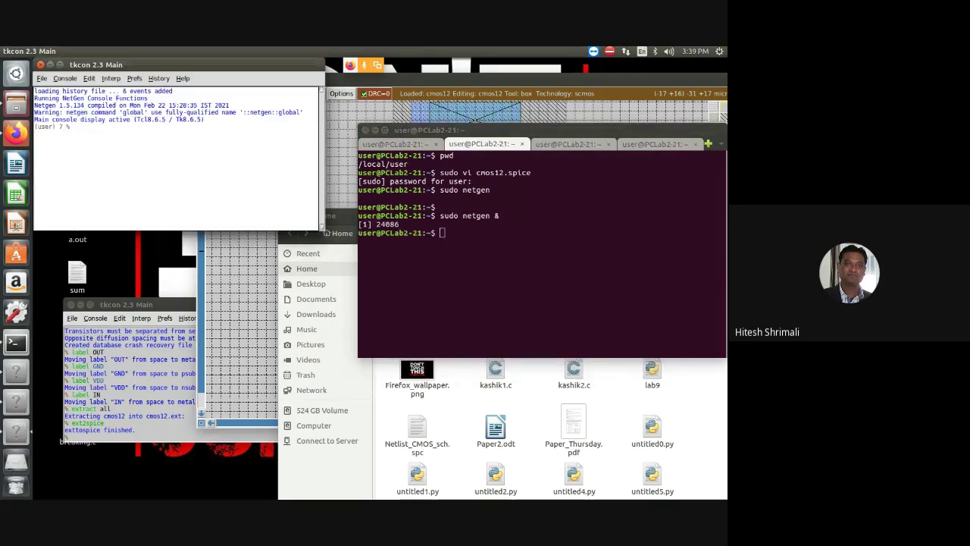
Run "lvs cmos12.spice Netlist_CMOS_sch.spc" in the new Netgen console and inspect the result line and property errors.
middle_click(105, 126)
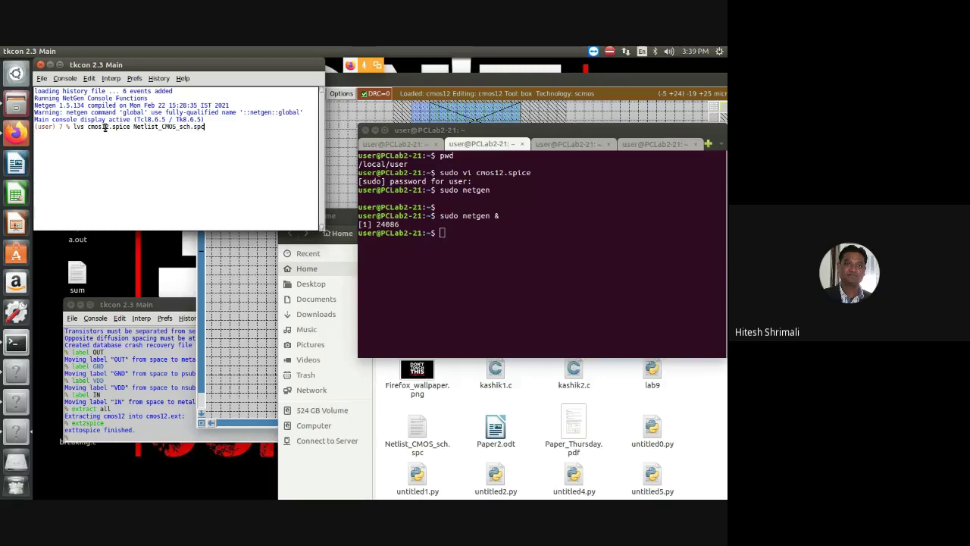
key(Return)
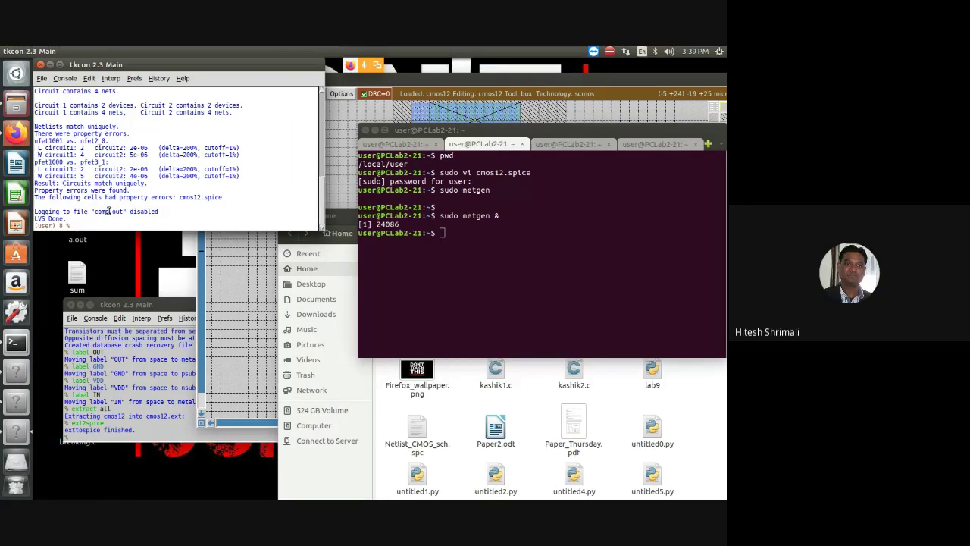
drag(63, 184, 149, 183)
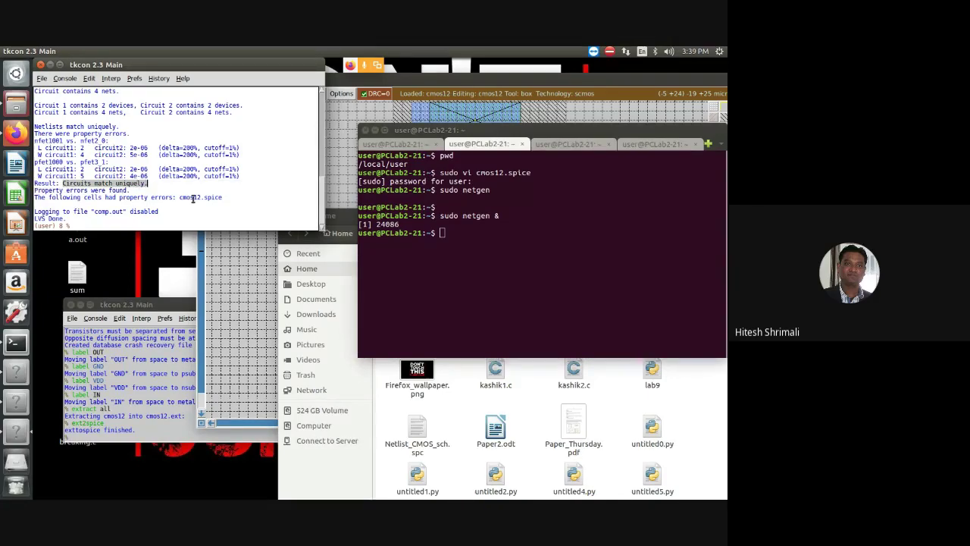
click(193, 199)
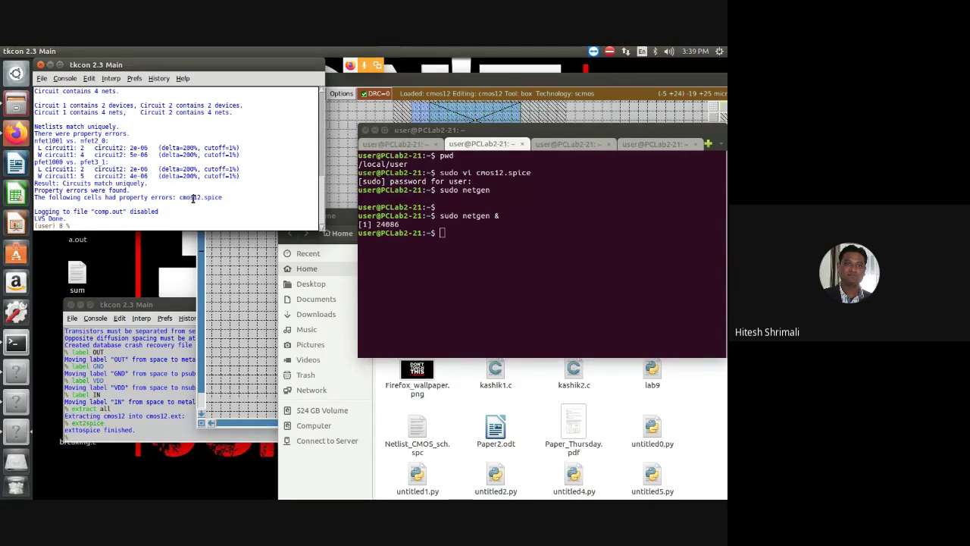